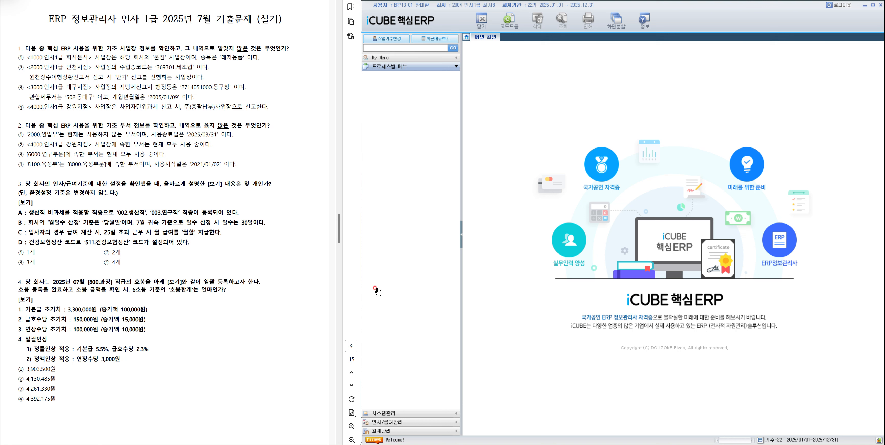
# Open 사업장등록 under 회사등록정보 in 시스템관리 and check the 본점여부 setting of workplace 1000.인사1급 회사본사.
pyautogui.click(386, 413)
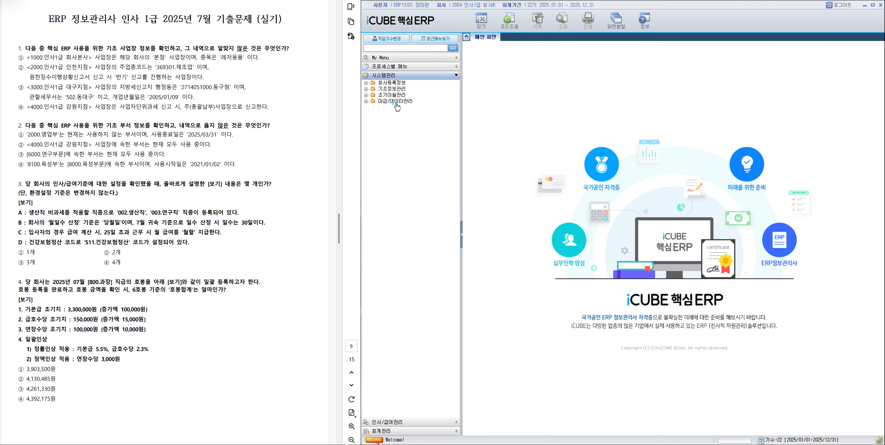
pyautogui.click(392, 83)
pyautogui.click(397, 95)
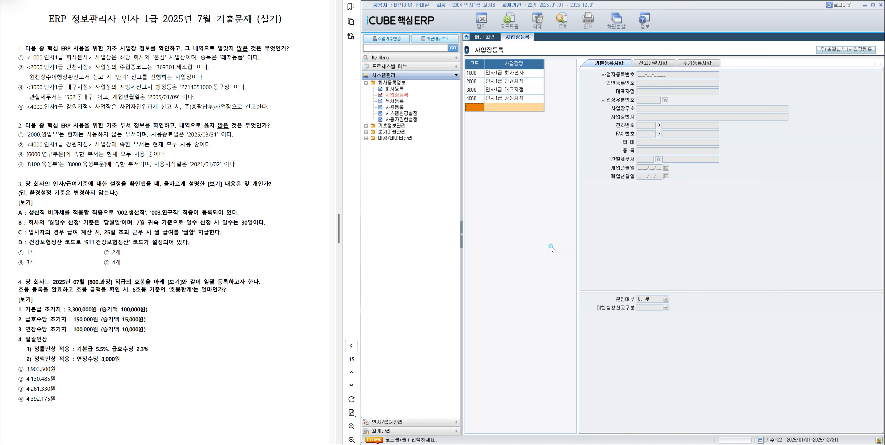
pyautogui.click(520, 74)
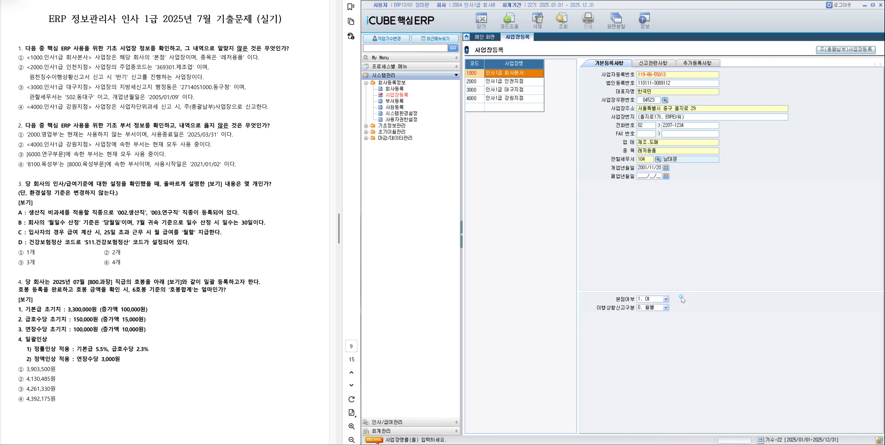
pyautogui.click(661, 296)
# Check the 신고관련사항 and 기본등록사항 of workplace 2000.인사1급 인천지점, and highlight answer ② of question 1 in the exam document.
pyautogui.click(502, 79)
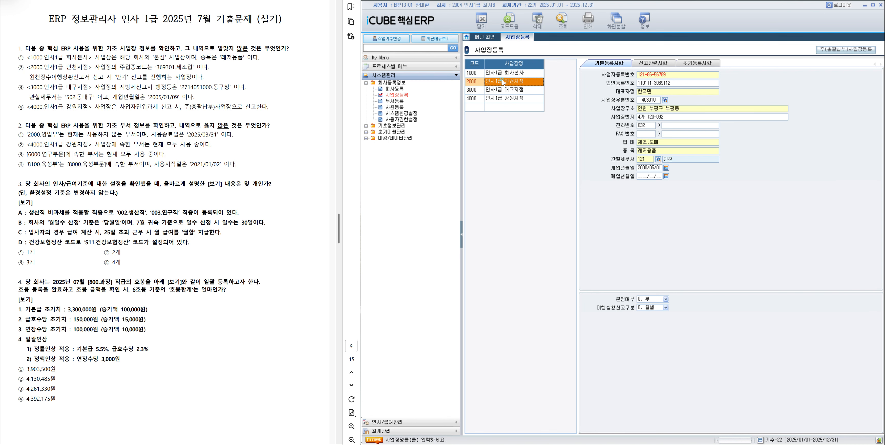
pyautogui.click(656, 63)
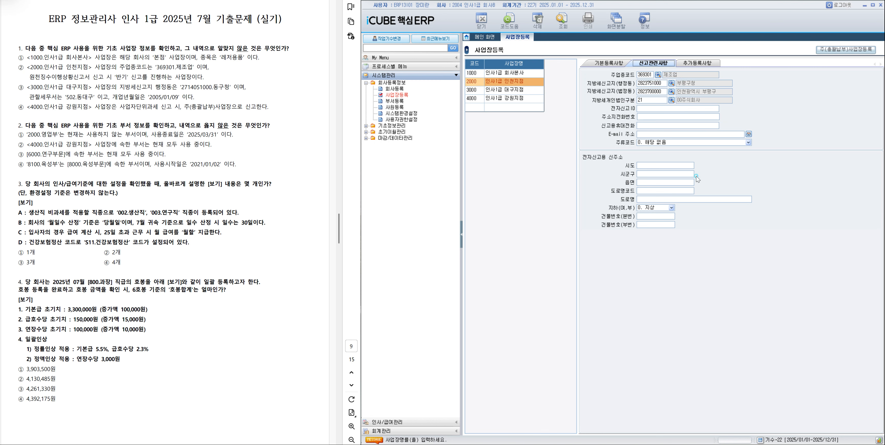
pyautogui.click(608, 62)
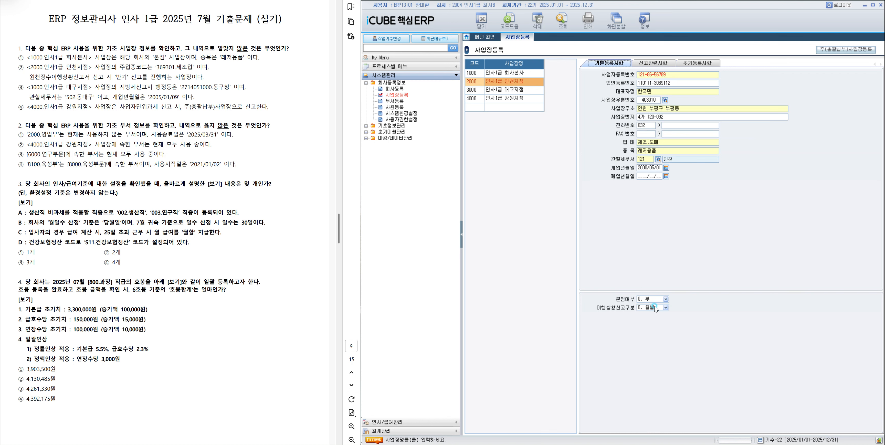
pyautogui.moveTo(18, 67); pyautogui.dragTo(206, 77)
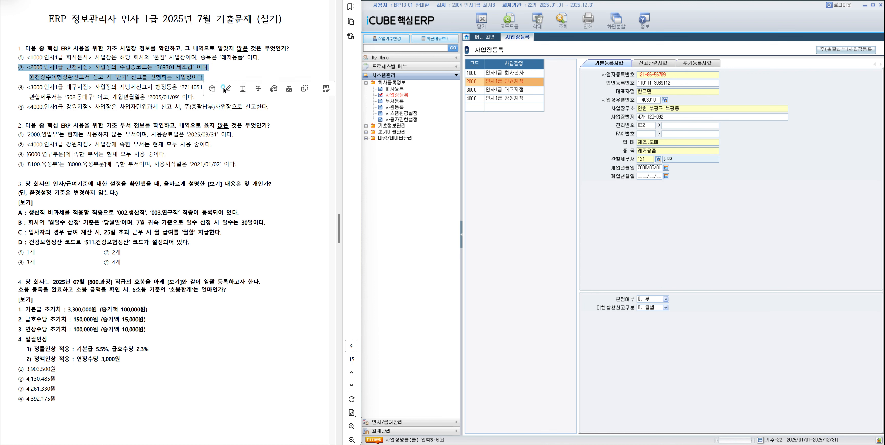
pyautogui.click(224, 89)
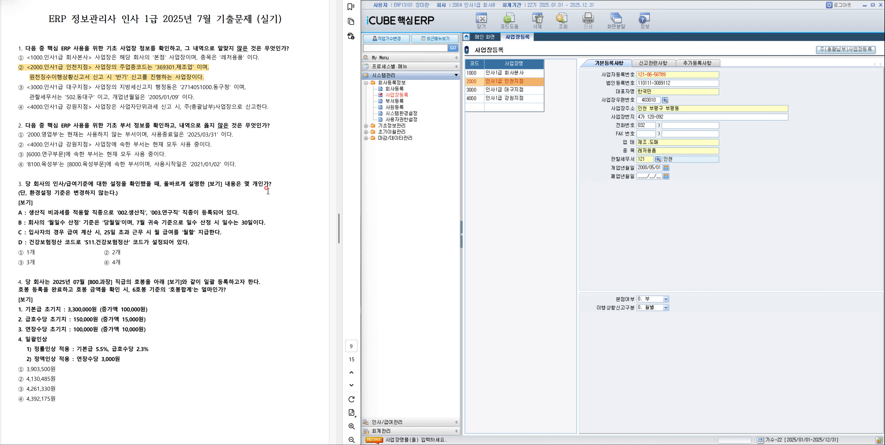
# Open 부서등록 and check the usage periods of department 2000.영업부 and of the 인사1급 강원지점 departments.
pyautogui.click(392, 101)
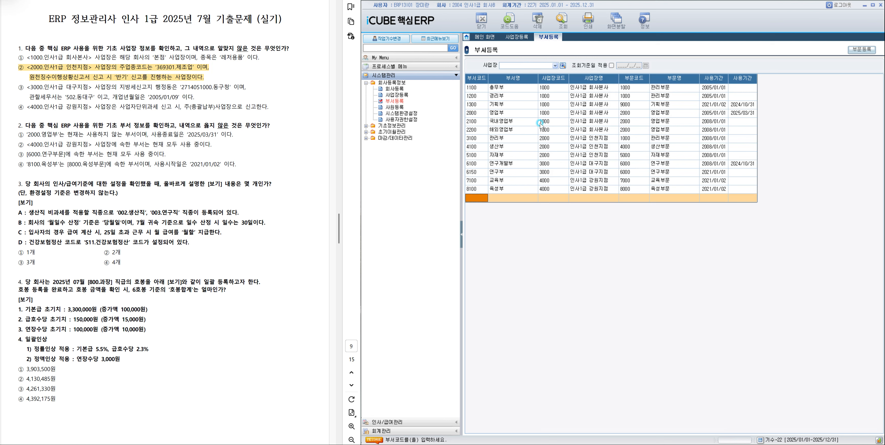
pyautogui.click(552, 137)
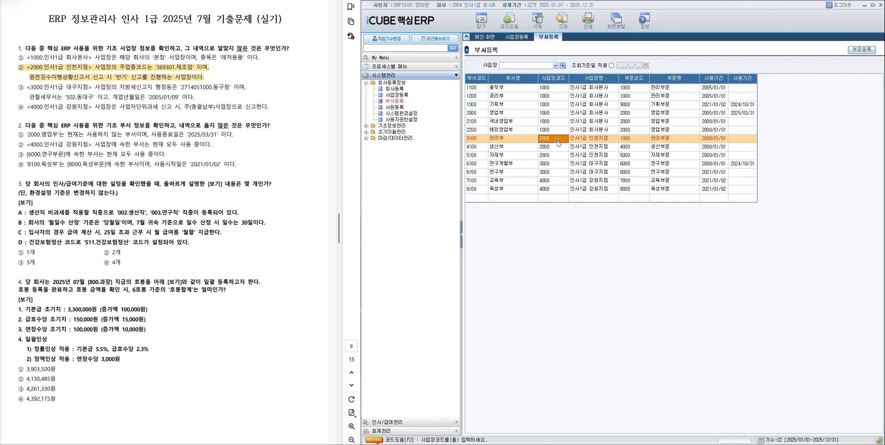
pyautogui.click(633, 115)
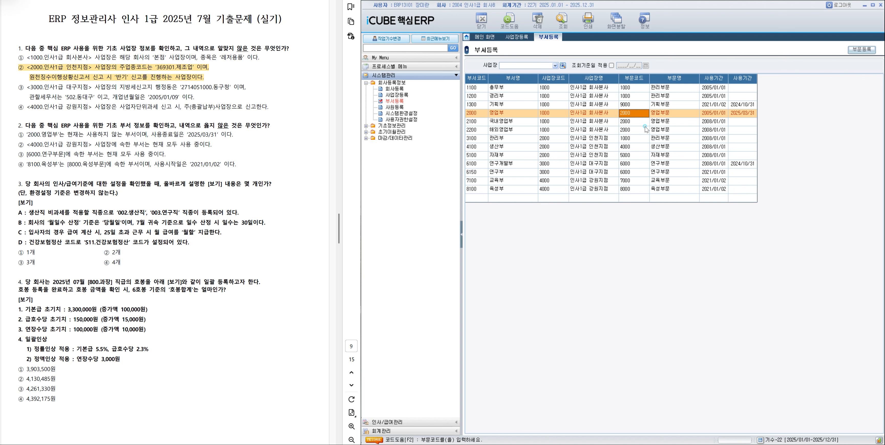
pyautogui.click(747, 115)
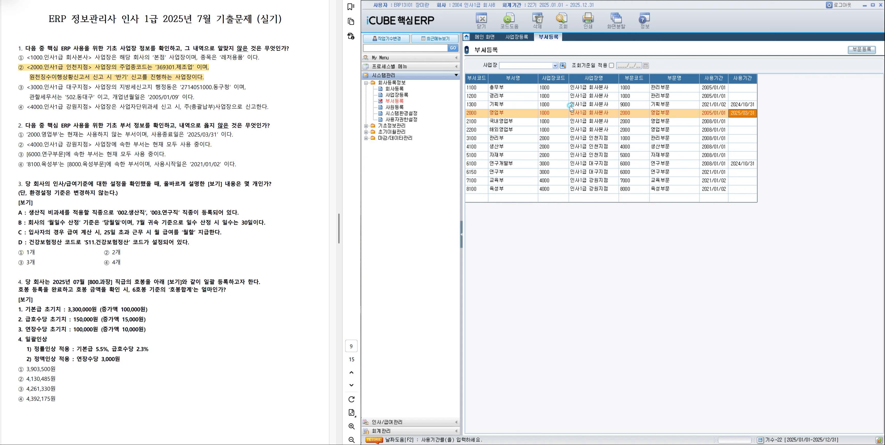
pyautogui.click(510, 113)
pyautogui.click(741, 114)
pyautogui.click(601, 185)
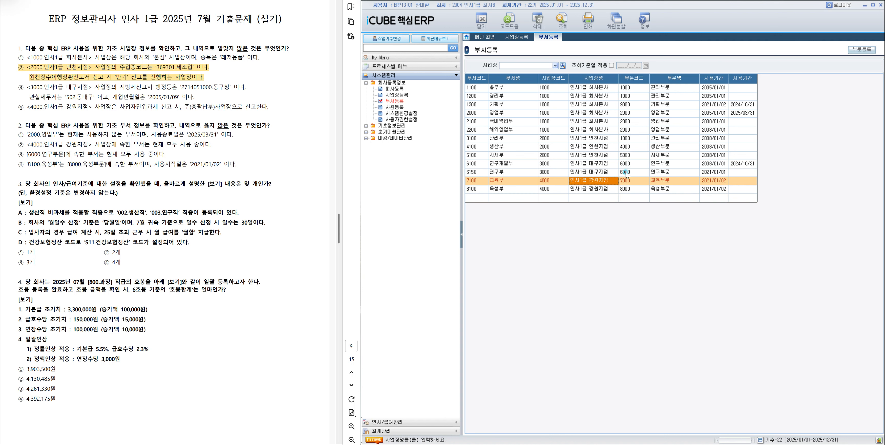
# Compare the usage periods of the departments in 6000.연구부문, and highlight answer ③ of question 2 in the exam document.
pyautogui.click(667, 173)
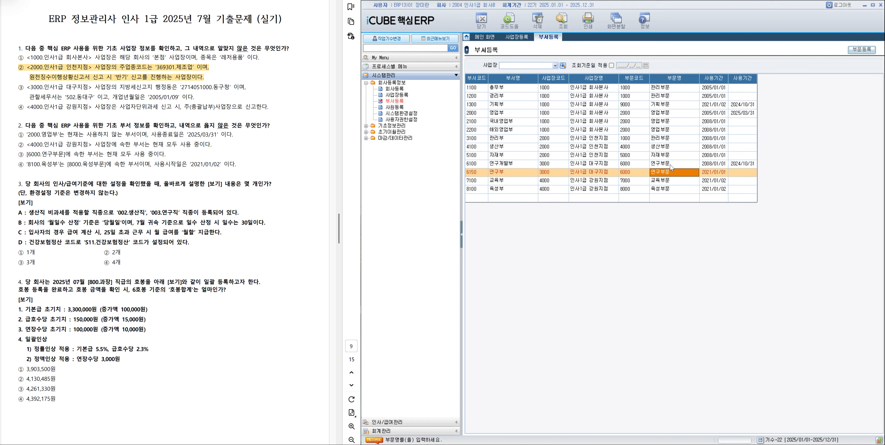
pyautogui.click(670, 165)
pyautogui.click(668, 179)
pyautogui.click(670, 171)
pyautogui.click(671, 165)
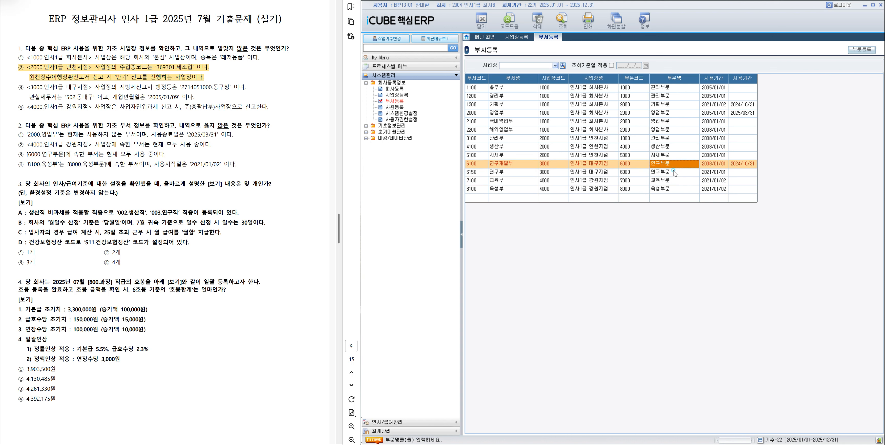
pyautogui.click(672, 171)
pyautogui.click(675, 166)
pyautogui.moveTo(27, 154); pyautogui.dragTo(165, 154)
pyautogui.click(183, 167)
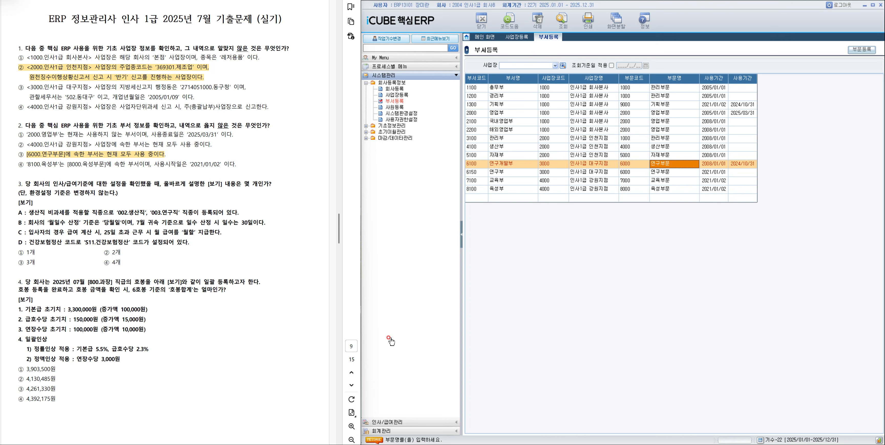
# Open 인사/급여환경설정 under 기초환경설정 in 인사/급여관리 and check the 직종 entries in its 코드설정.
pyautogui.click(381, 422)
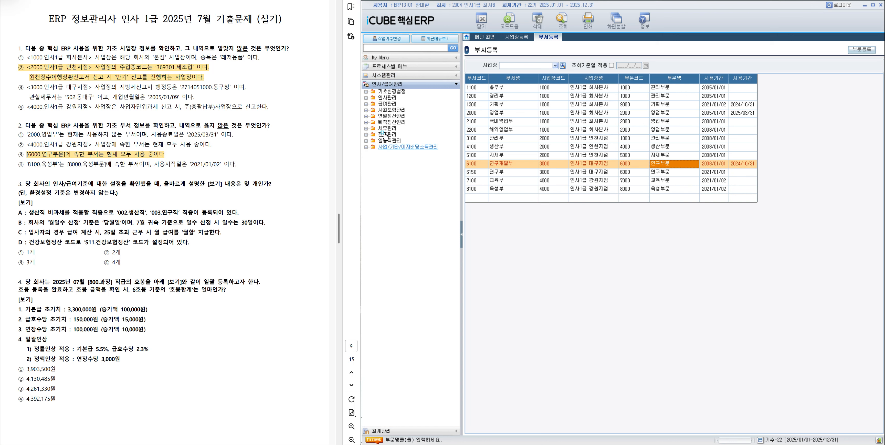
pyautogui.click(391, 91)
pyautogui.click(414, 129)
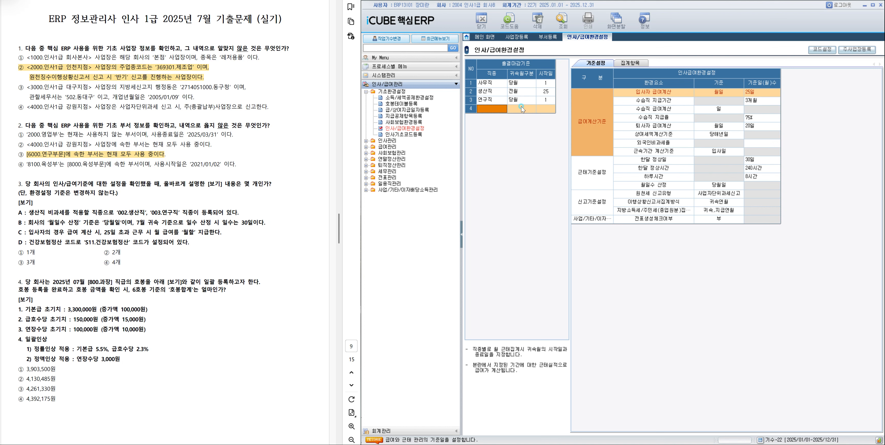
pyautogui.click(526, 93)
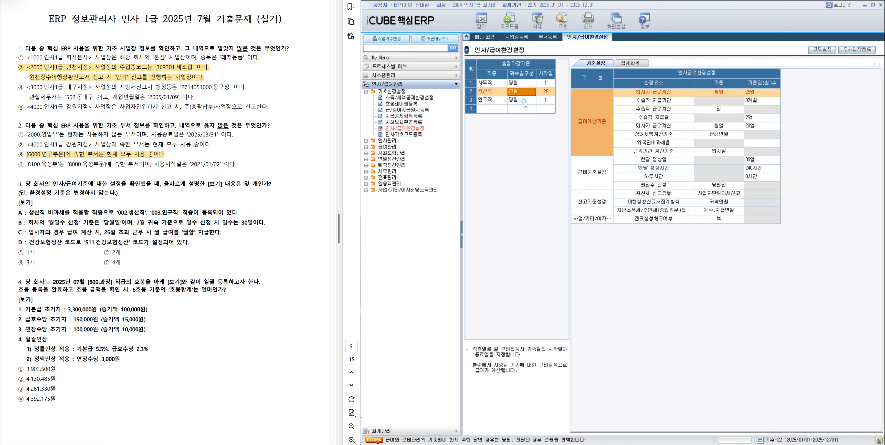
pyautogui.click(814, 51)
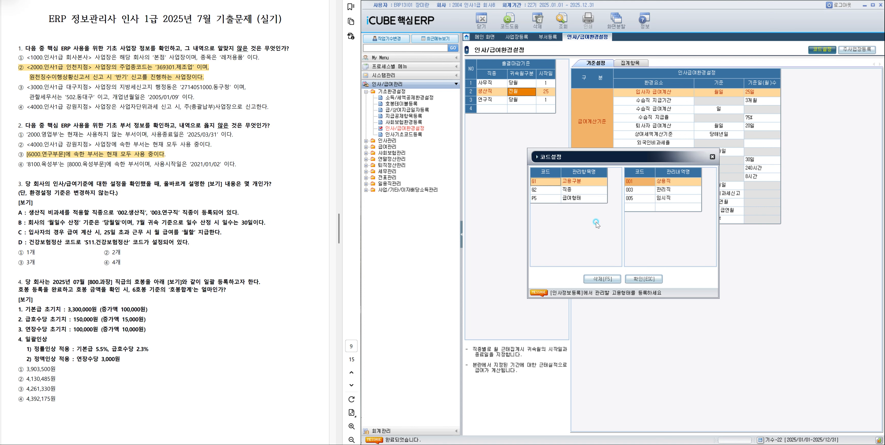
pyautogui.click(574, 190)
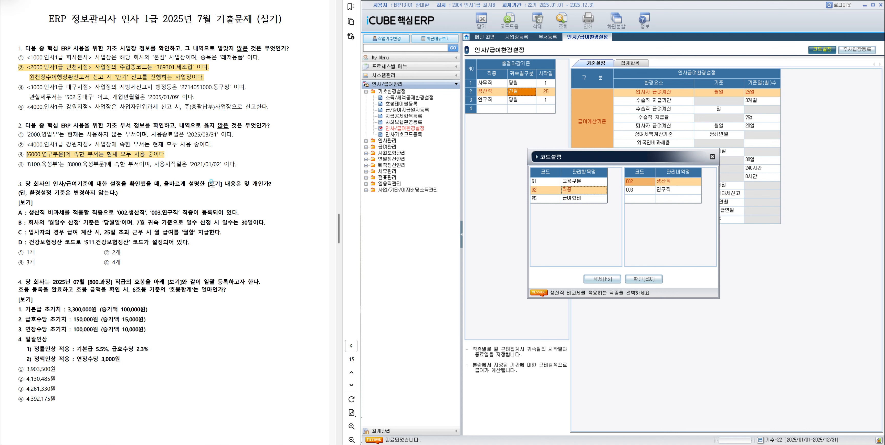
pyautogui.click(644, 279)
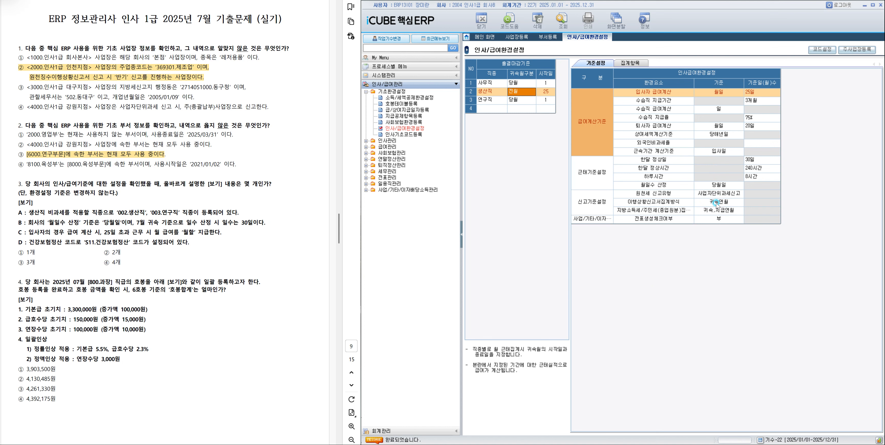
# Check the 월일수 산정, 한달 정상일 and 입사자 급여계산 criteria in 기준설정.
pyautogui.click(722, 186)
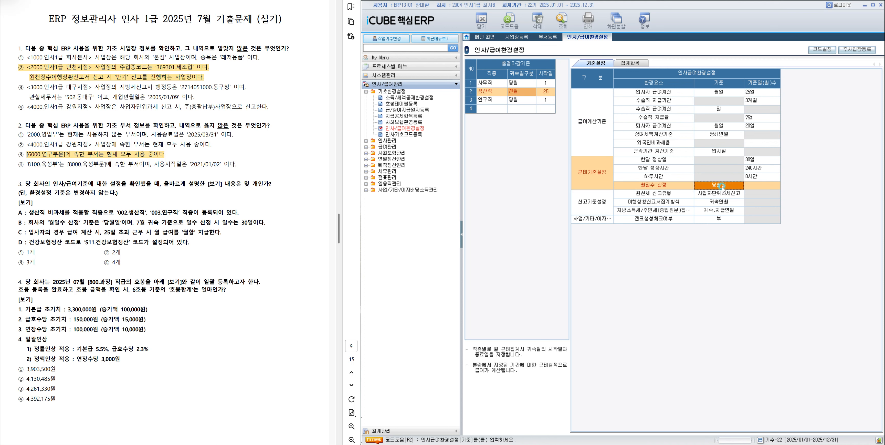
pyautogui.click(764, 161)
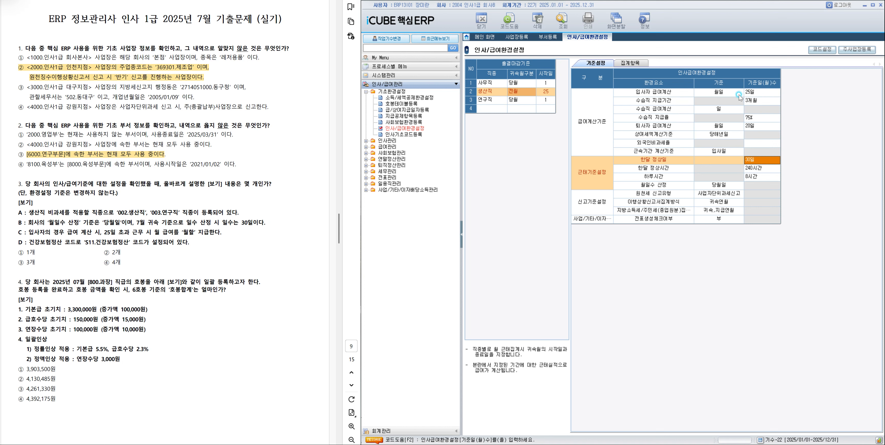
pyautogui.click(747, 92)
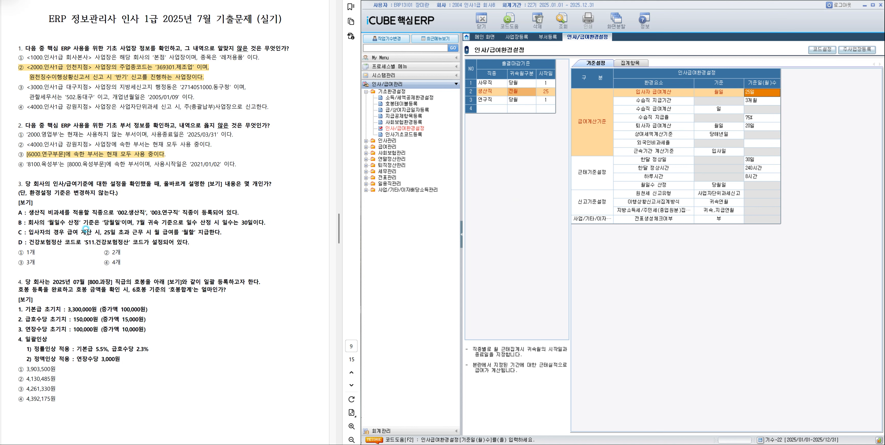
# Check the 건강보험정산코드 setting in 집계항목, and highlight answer ③ 3개 of question 3 in the exam document.
pyautogui.click(102, 244)
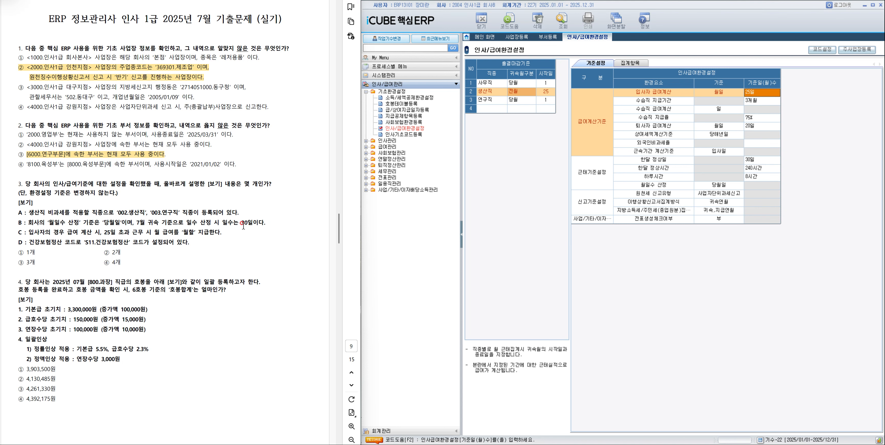
pyautogui.click(634, 63)
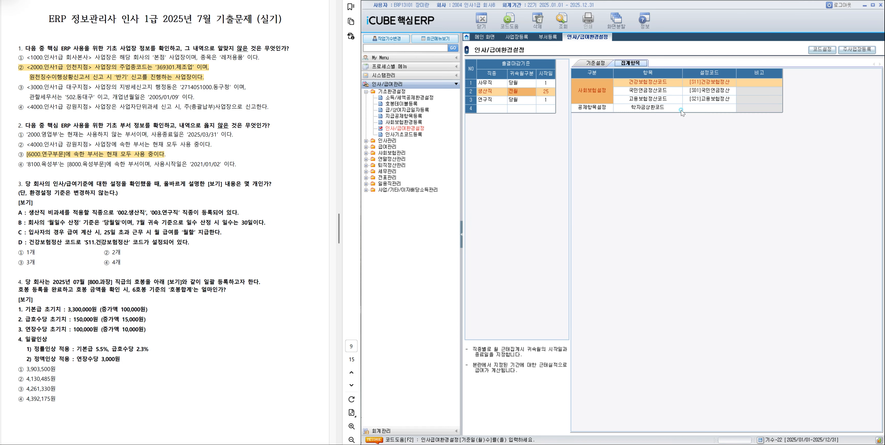
pyautogui.click(693, 101)
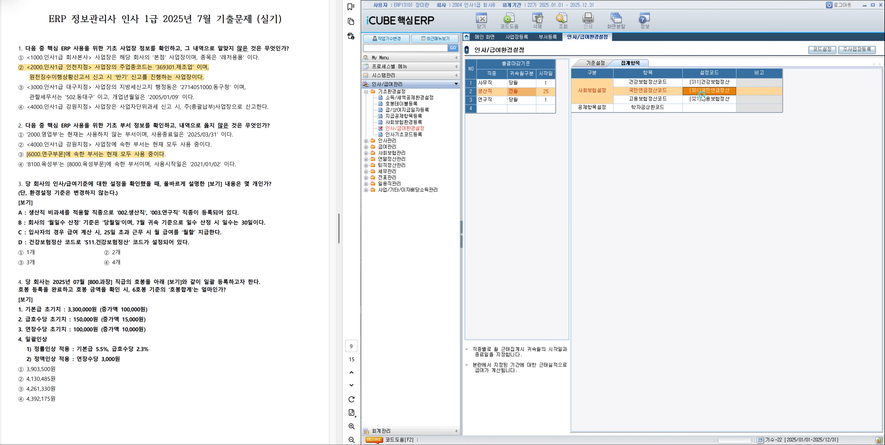
pyautogui.click(716, 84)
pyautogui.doubleClick(715, 83)
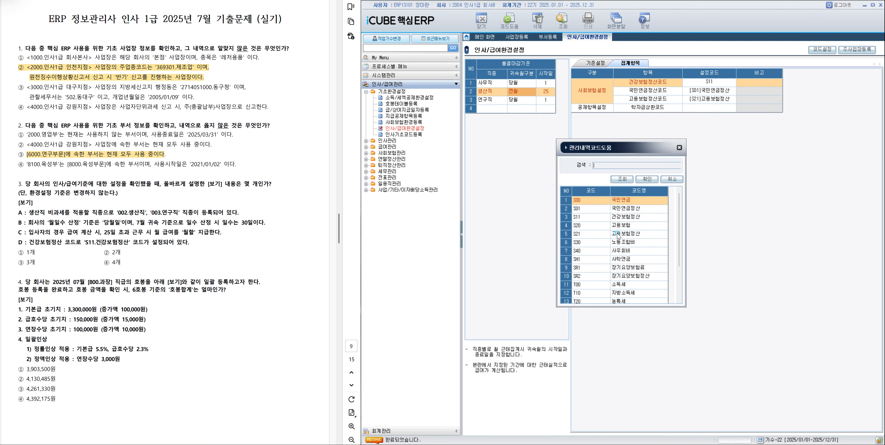
pyautogui.click(672, 179)
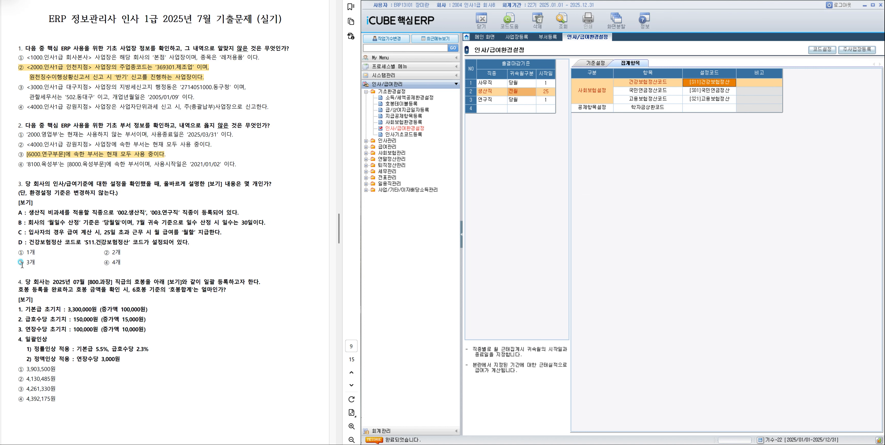
pyautogui.moveTo(21, 263); pyautogui.dragTo(36, 263)
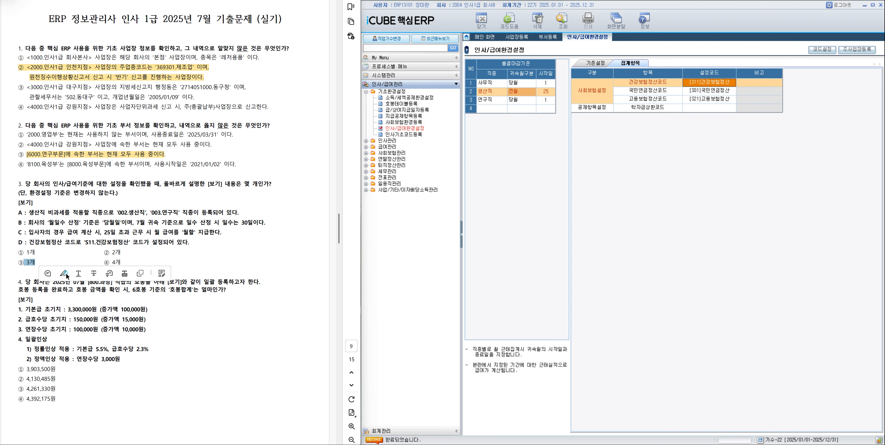
pyautogui.click(224, 294)
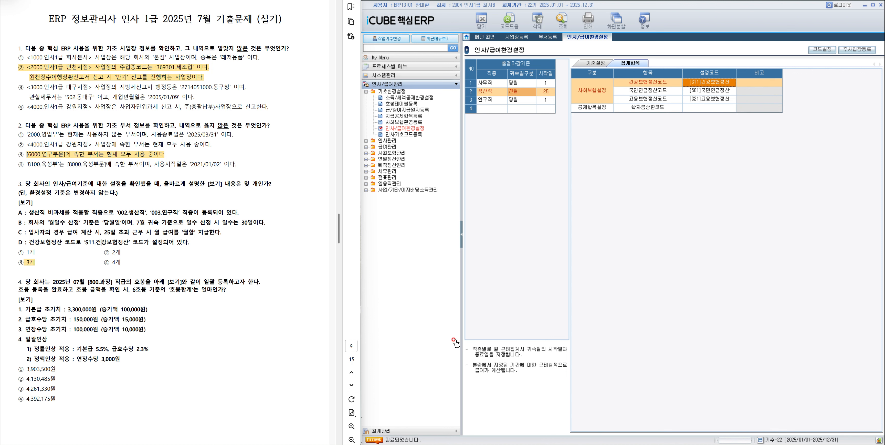
# Open 호봉테이블등록 and add a 호봉이력 row starting 2025/07 for the 800 과장 직급.
pyautogui.click(411, 104)
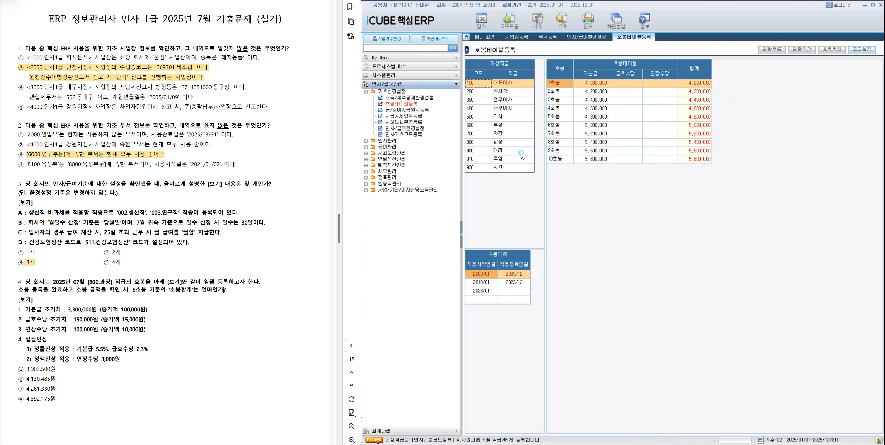
pyautogui.click(506, 146)
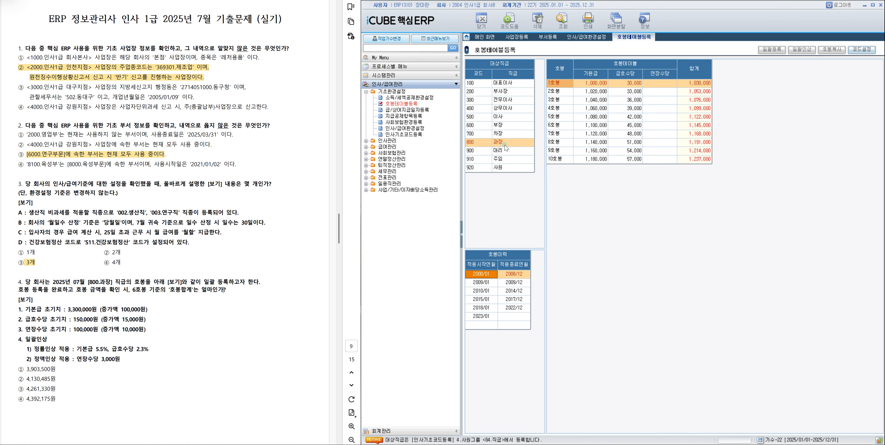
pyautogui.click(499, 325)
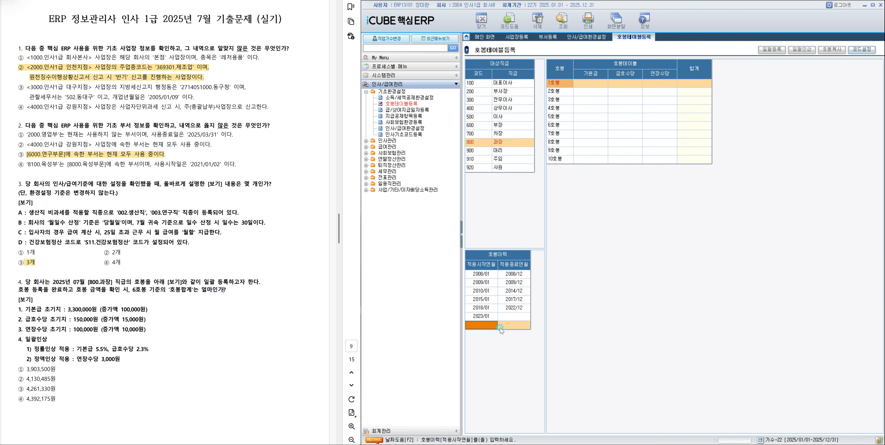
pyautogui.write('202')
pyautogui.press('Return')
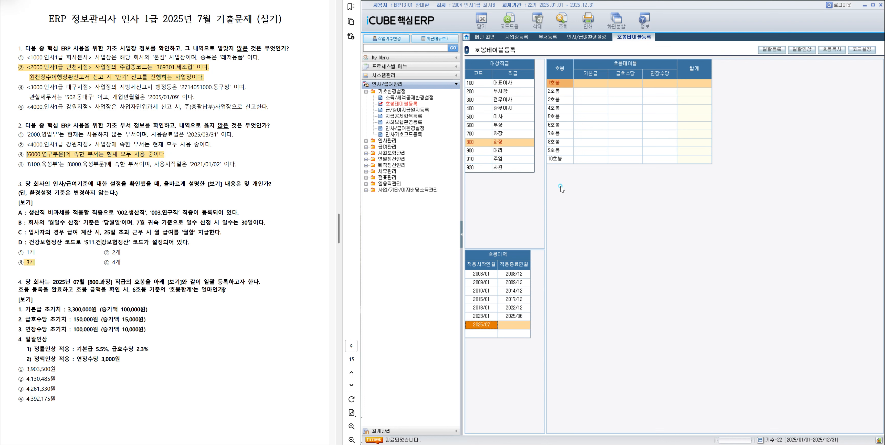
# In 호봉일괄등록, set the 초기치 to 3,300,000 for 기본급, 150,000 for 급호수당 and 100,000 for 연장수당.
pyautogui.click(772, 50)
pyautogui.click(614, 199)
pyautogui.write('3,300,000')
pyautogui.click(622, 208)
pyautogui.write('1500000')
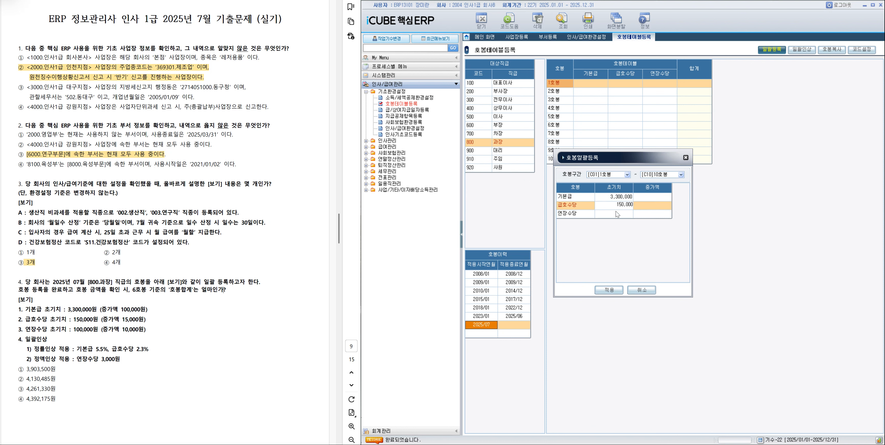
pyautogui.click(617, 216)
pyautogui.write('10000')
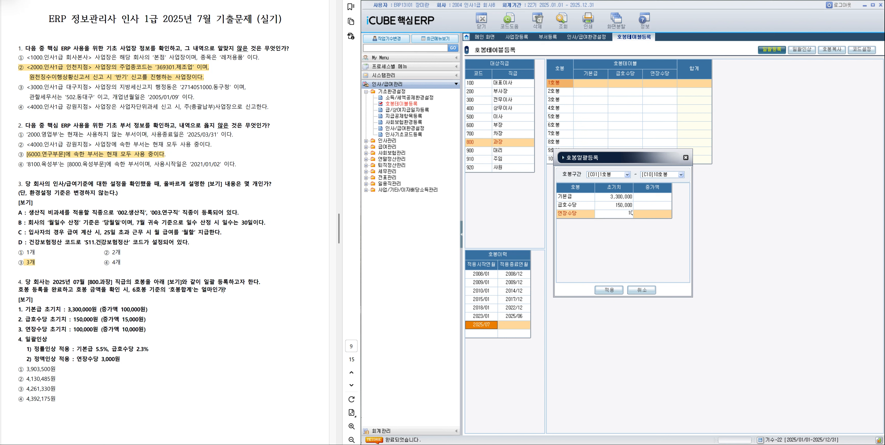
# Set the 증가액 to 100,000 for 기본급, 15,000 for 급호수당 and 10,000 for 연장수당, and apply the bulk registration.
pyautogui.click(657, 199)
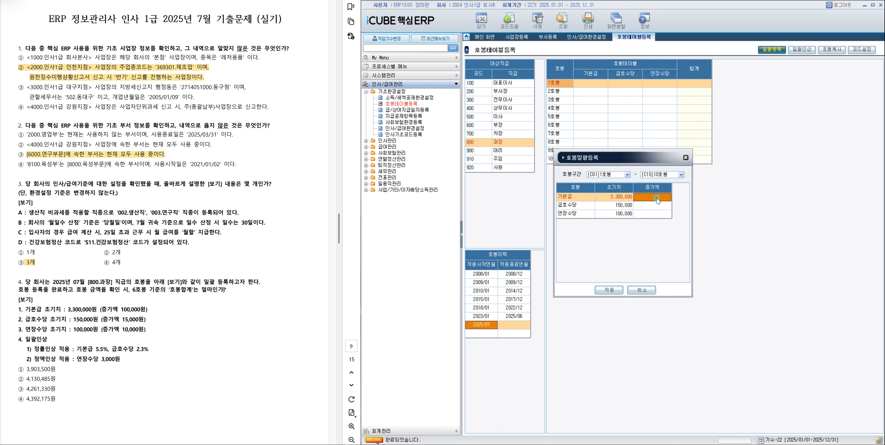
pyautogui.write('100')
pyautogui.click(655, 207)
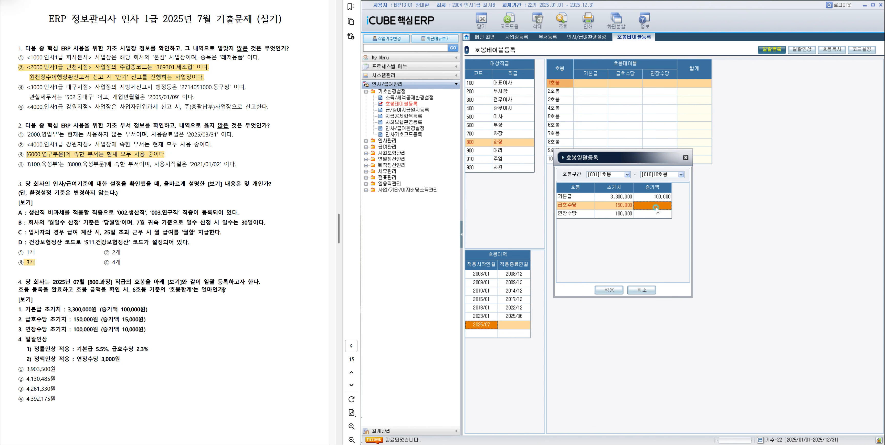
pyautogui.write('150000')
pyautogui.click(666, 216)
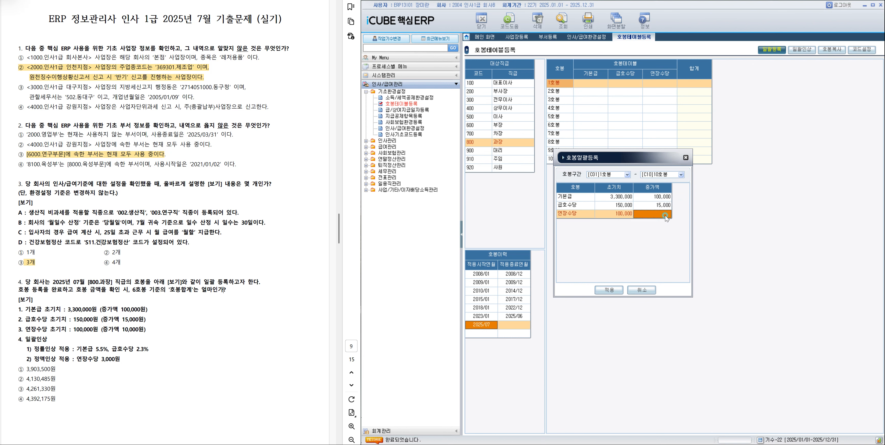
pyautogui.write('100,')
pyautogui.write('00')
pyautogui.click(607, 289)
# Apply a 정률 bulk raise of 5.5% to 기본급 and 2.3% to 급호수당 for 1호봉 through 10호봉.
pyautogui.click(797, 50)
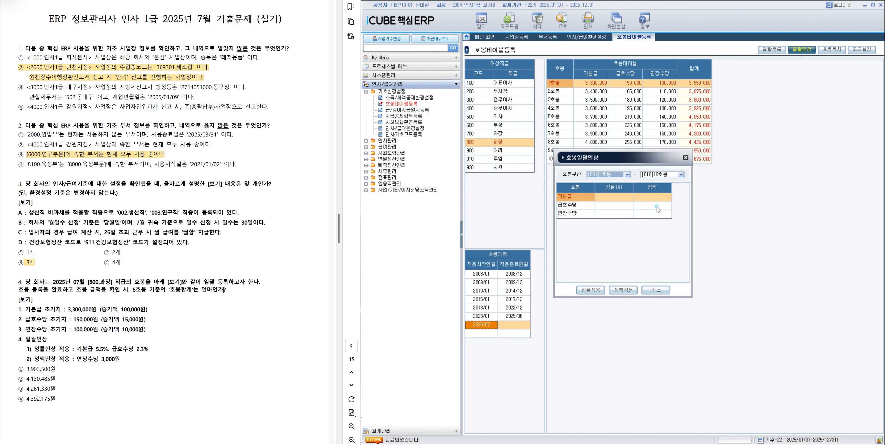
pyautogui.click(621, 197)
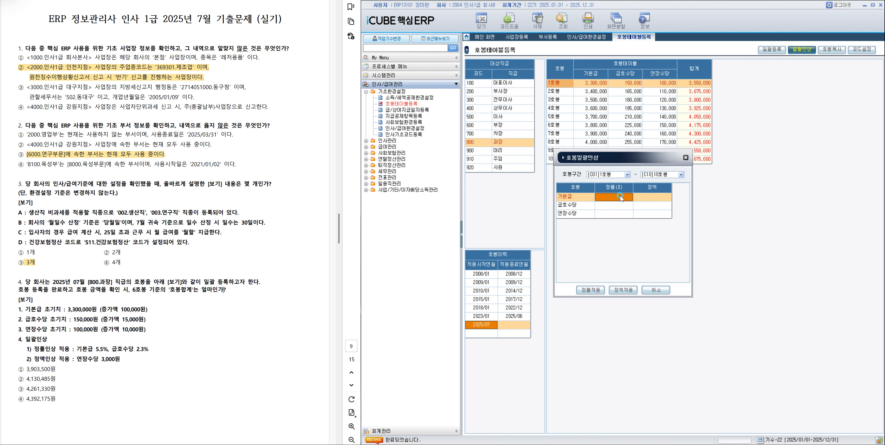
pyautogui.write('5.5')
pyautogui.click(620, 206)
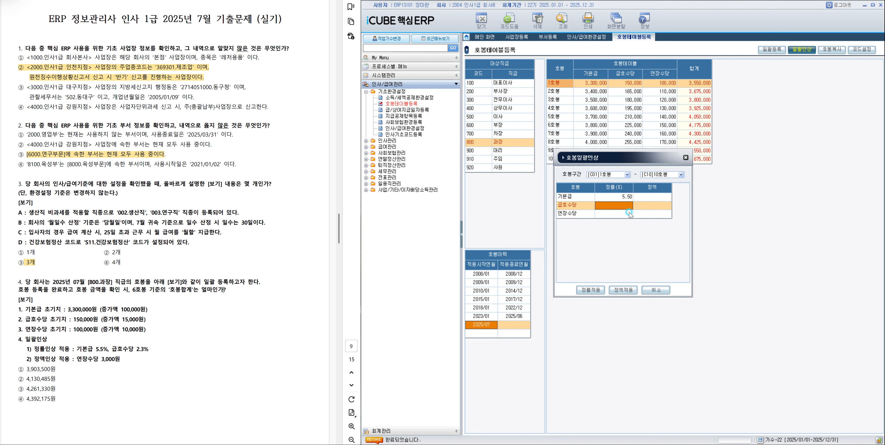
pyautogui.write('2.3')
pyautogui.click(590, 290)
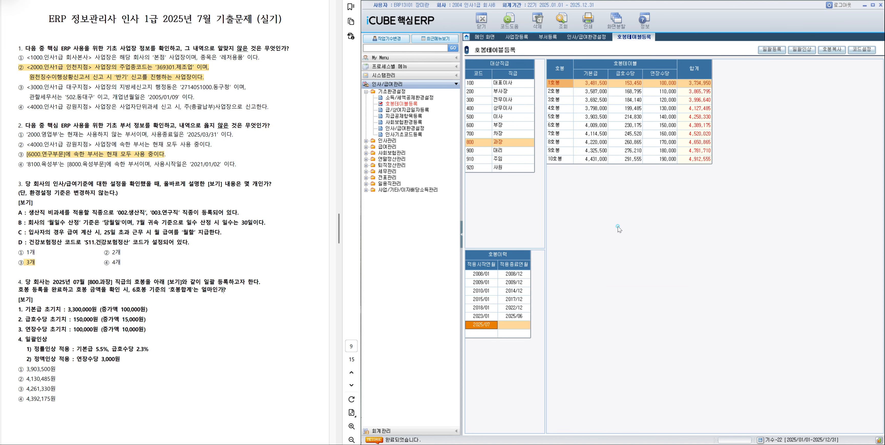
# Apply a 정액 bulk raise of 3,000 to 연장수당 for 1호봉 through 10호봉.
pyautogui.click(801, 49)
pyautogui.click(651, 214)
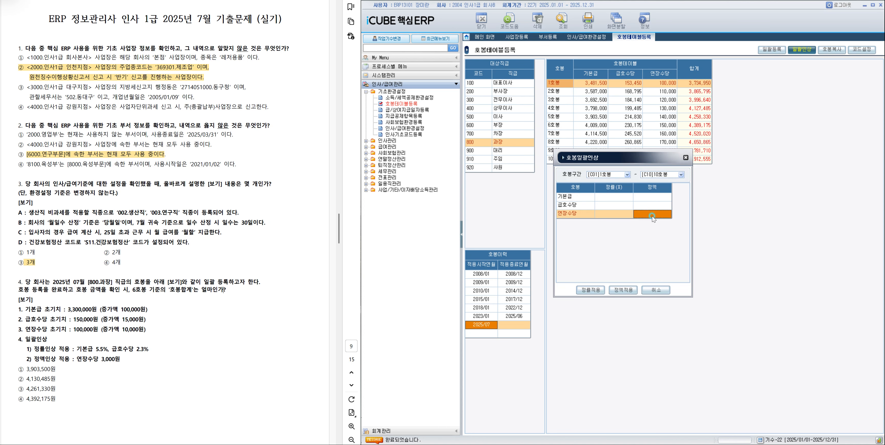
pyautogui.write('30000')
pyautogui.click(623, 289)
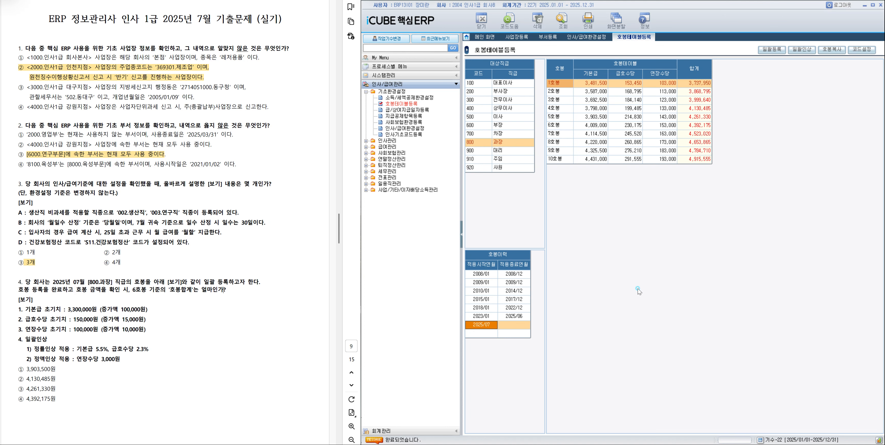
# Check the 합계 of 6호봉, and highlight answer ④ 4,392,175원 of question 4 in the exam document.
pyautogui.click(690, 129)
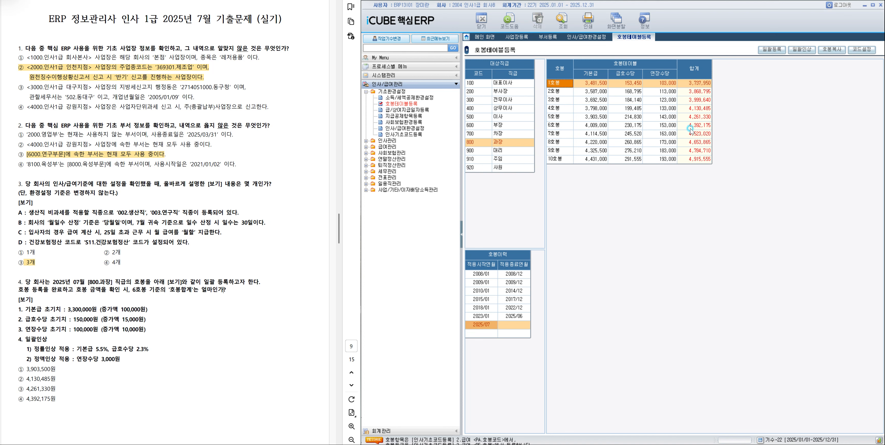
pyautogui.click(691, 129)
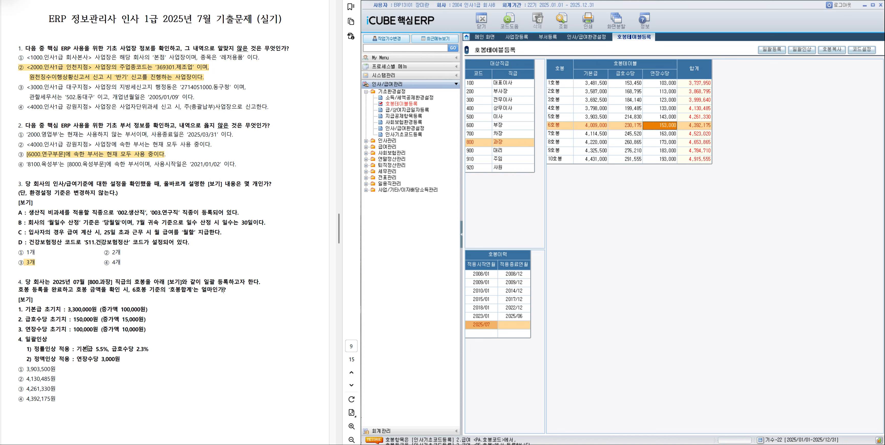
pyautogui.moveTo(24, 398); pyautogui.dragTo(61, 399)
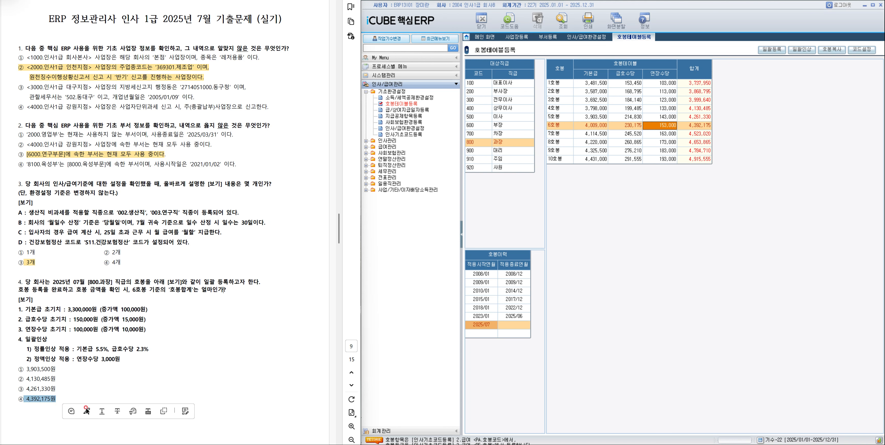
pyautogui.click(74, 407)
# Bring up question 5, open 지급공제항목등록 and retrieve the 2025 items for 급여구분 급여 and 지급/공제구분 지급.
pyautogui.scroll(-3, 143, 372)
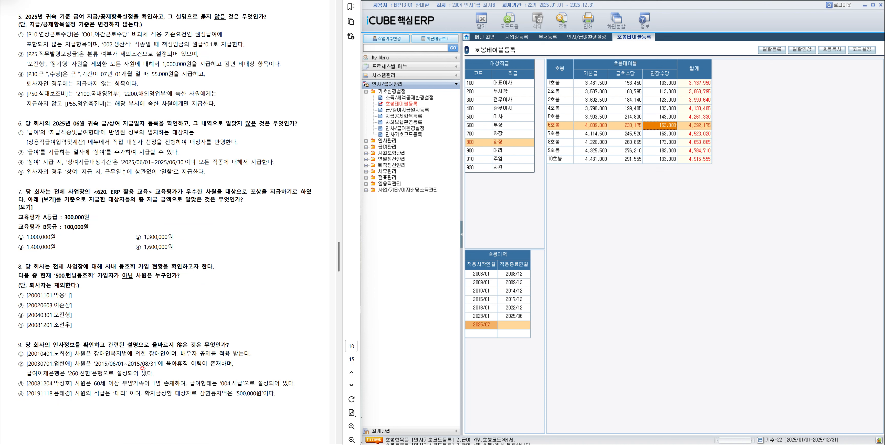
pyautogui.click(408, 117)
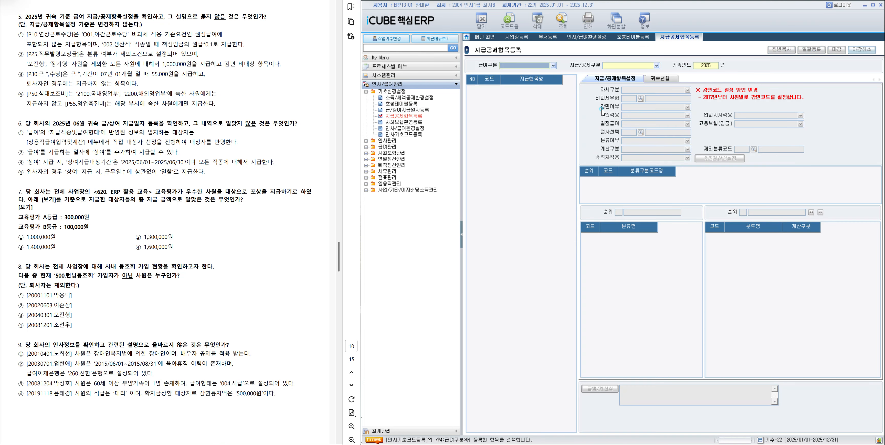
pyautogui.click(533, 64)
pyautogui.click(532, 72)
pyautogui.click(628, 65)
pyautogui.click(627, 77)
pyautogui.click(627, 66)
pyautogui.click(627, 73)
pyautogui.click(564, 21)
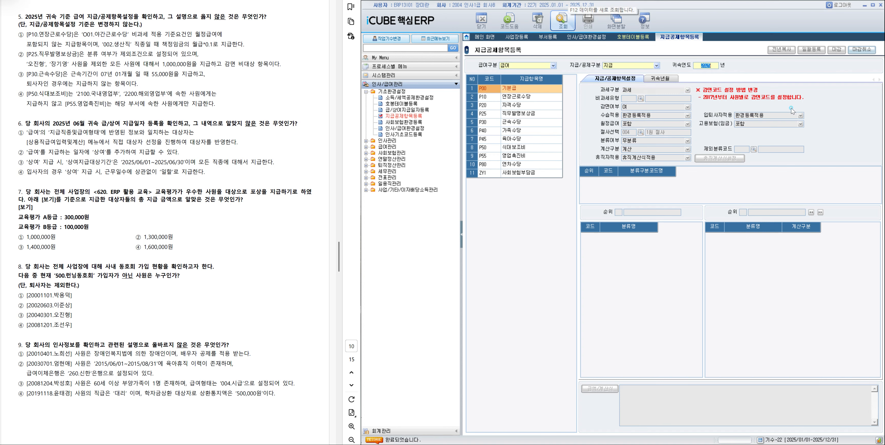
# Run 마감취소 for the 2025 급여 payment items, leaving the login password field blank.
pyautogui.click(860, 53)
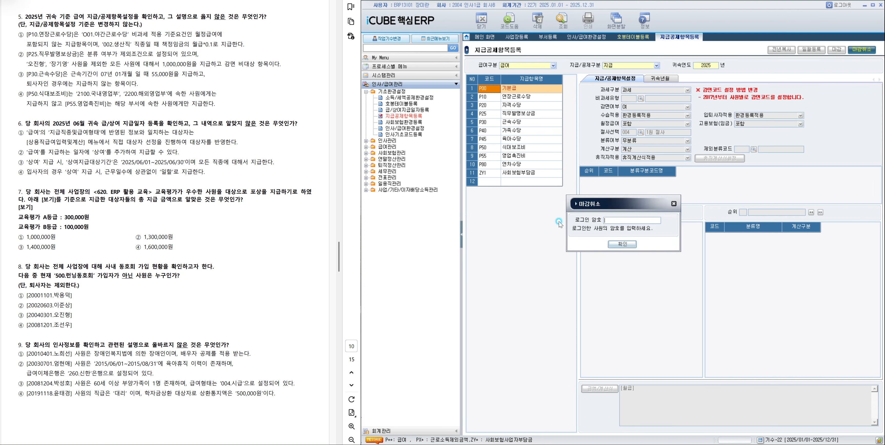
pyautogui.click(613, 246)
pyautogui.click(612, 245)
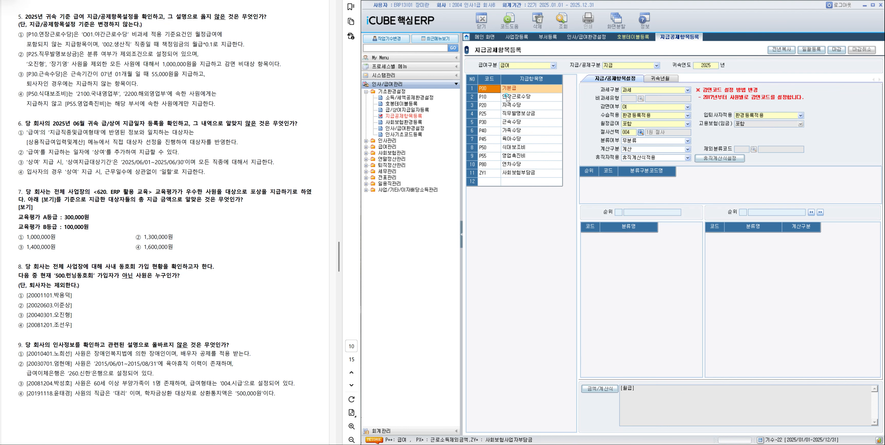
# Check P10 연장근로수당's 비과세유형, 월정급여 and 직종별 calculation formulas, and highlight answer ① of question 5 in the exam document.
pyautogui.click(508, 97)
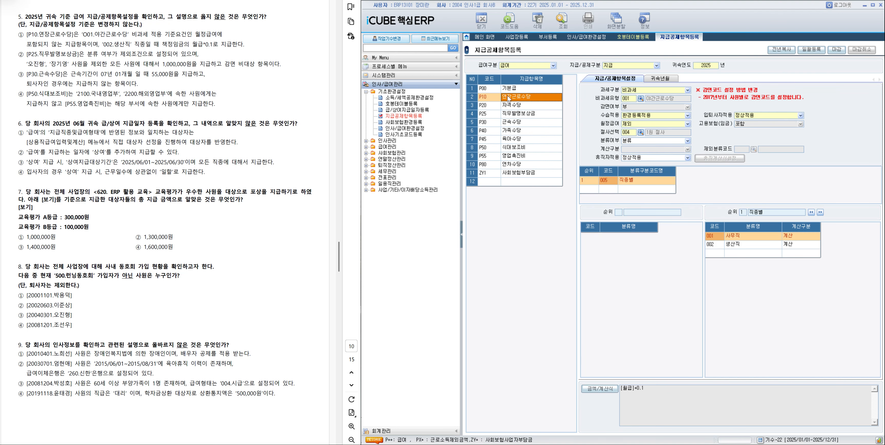
pyautogui.click(656, 99)
pyautogui.click(624, 130)
pyautogui.click(734, 246)
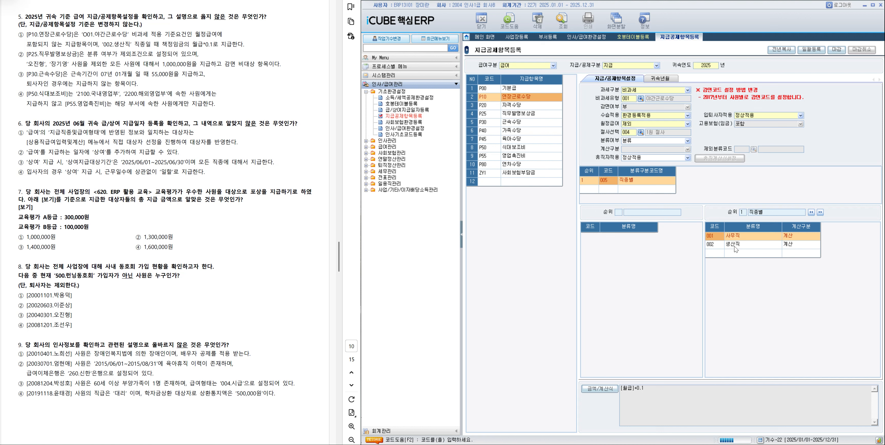
pyautogui.click(746, 236)
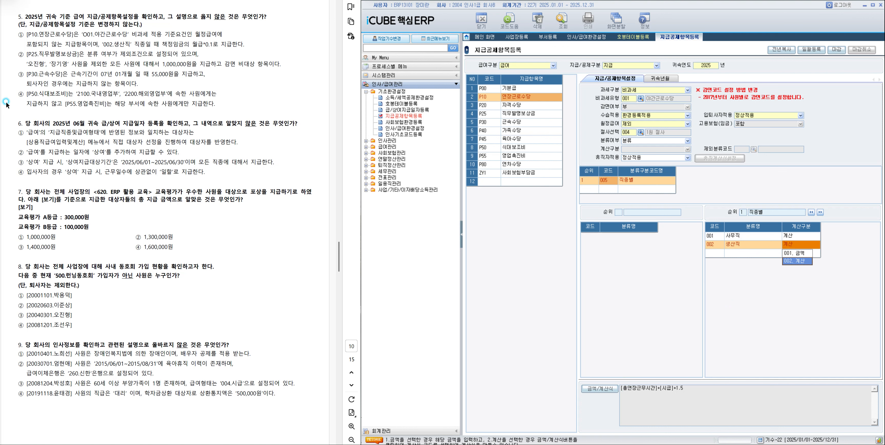
pyautogui.moveTo(22, 34); pyautogui.dragTo(244, 44)
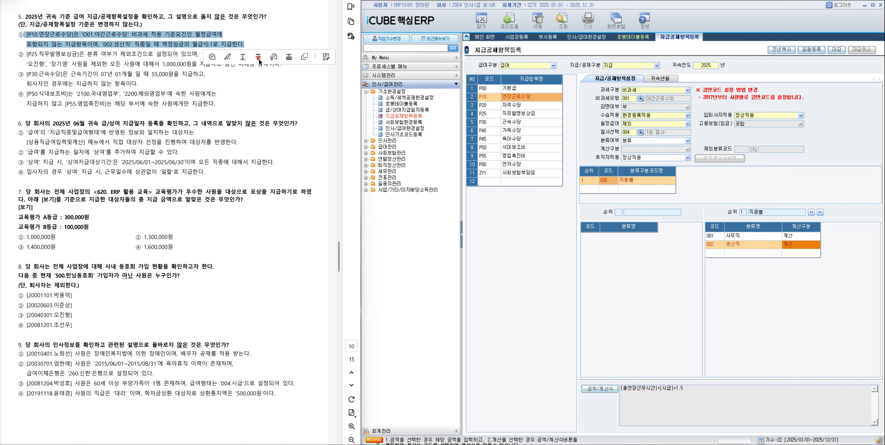
pyautogui.click(227, 59)
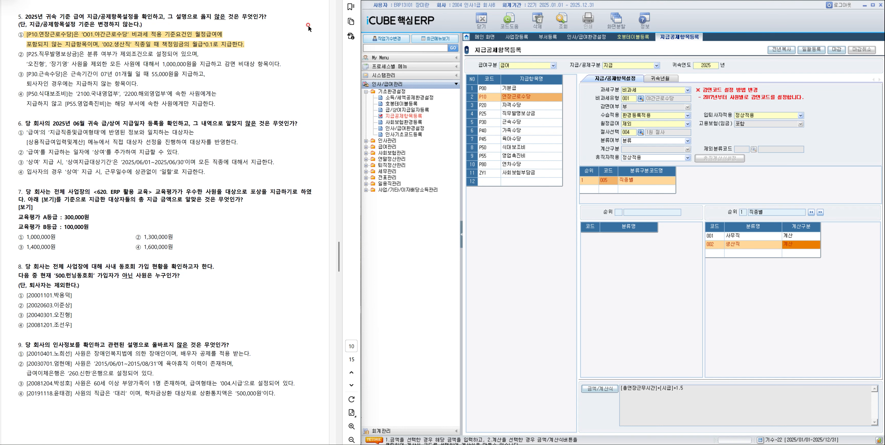
# Open 급/상여지급일자등록 for 귀속연월 2025/06 and check the first payment's 대상자선정 and its 지급급여구분.
pyautogui.doubleClick(407, 110)
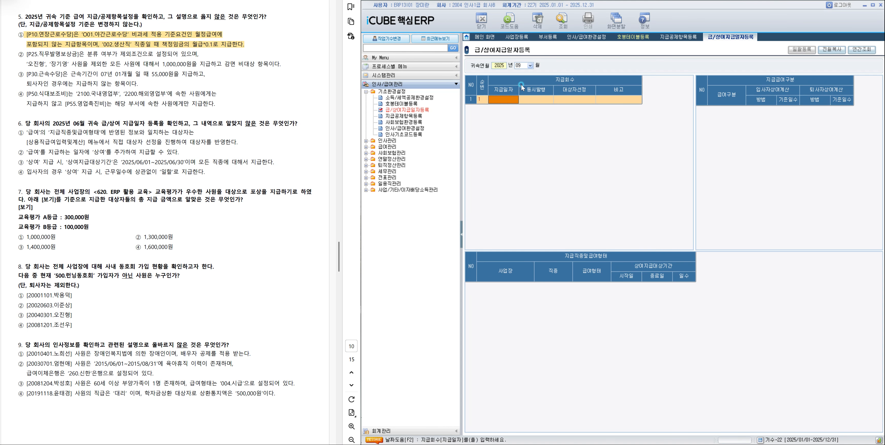
pyautogui.click(528, 66)
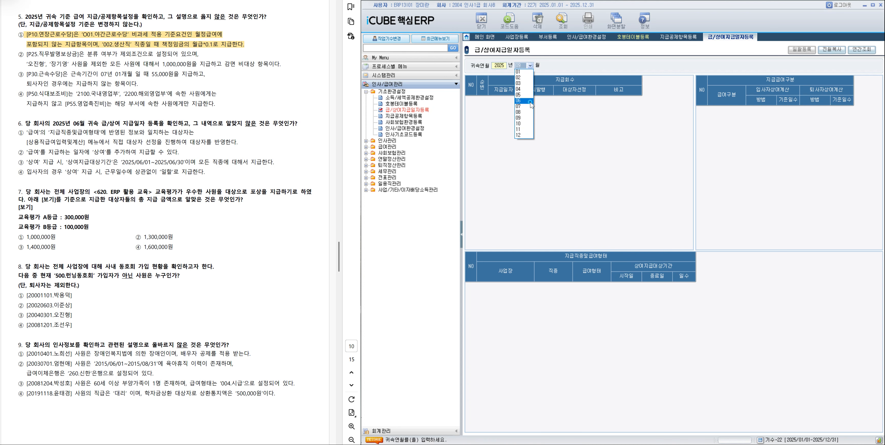
pyautogui.click(532, 101)
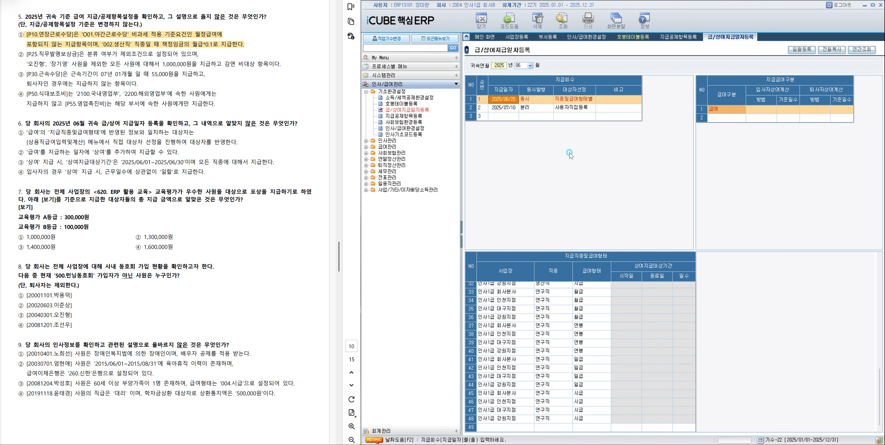
pyautogui.click(556, 101)
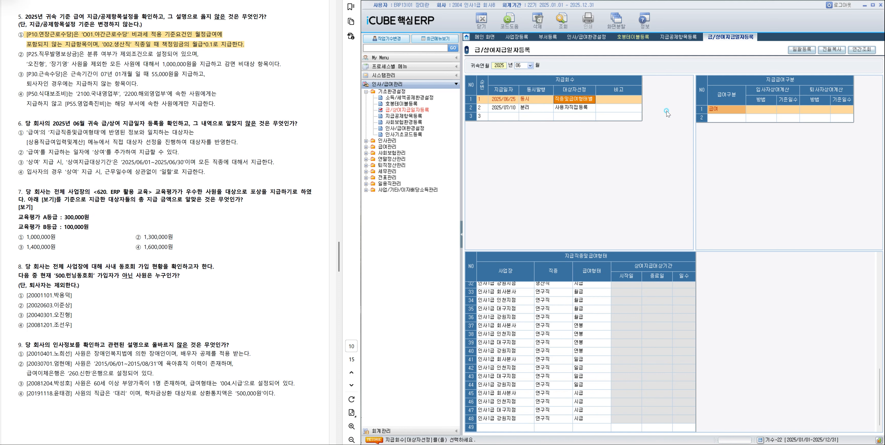
pyautogui.click(711, 113)
# Highlight answer ① of question 6, about 급여 대상자 selection, in the exam document.
pyautogui.click(18, 132)
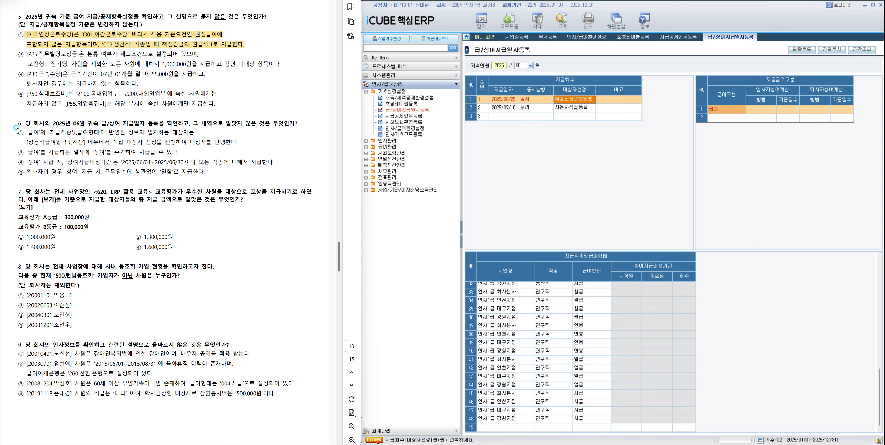
pyautogui.moveTo(18, 132); pyautogui.dragTo(238, 142)
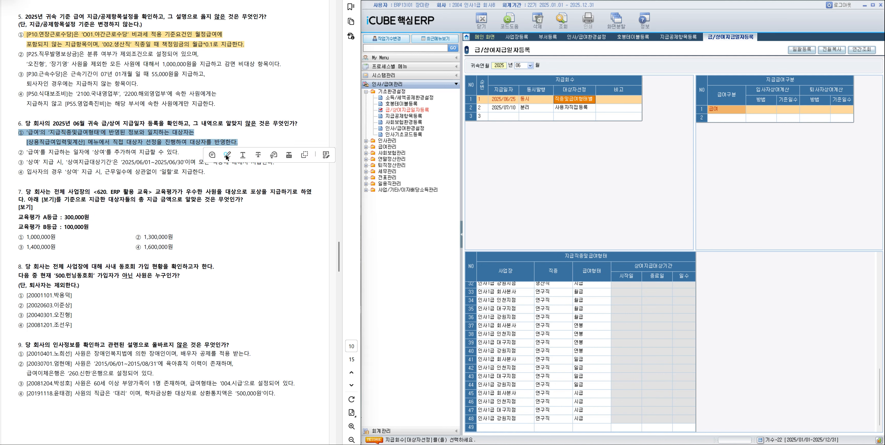
pyautogui.click(226, 156)
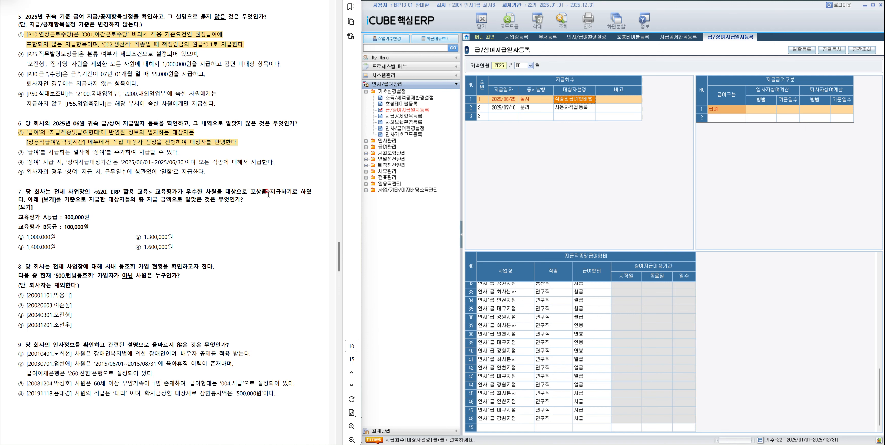
# Open 교육평가 under 인사관리 and load the evaluation list for the course 620 ERP 활용 교육.
pyautogui.click(367, 141)
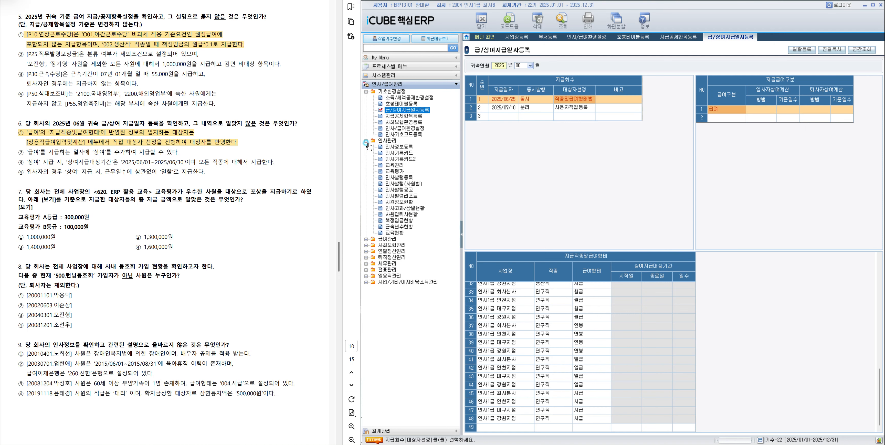
pyautogui.click(394, 171)
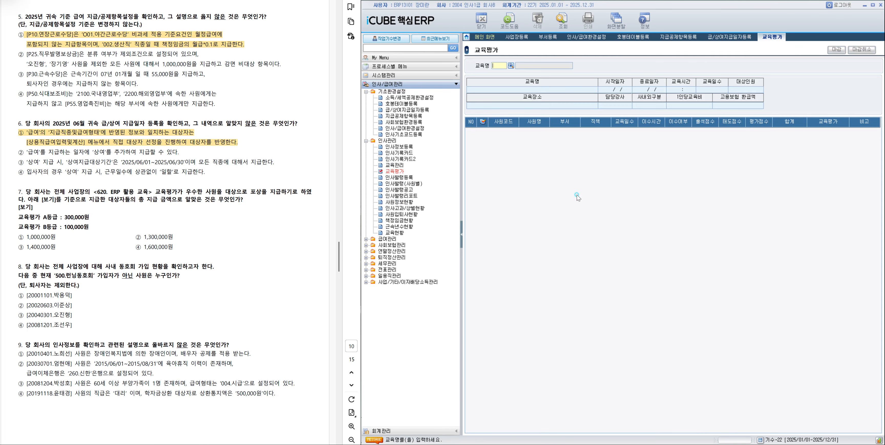
pyautogui.click(510, 66)
pyautogui.click(616, 226)
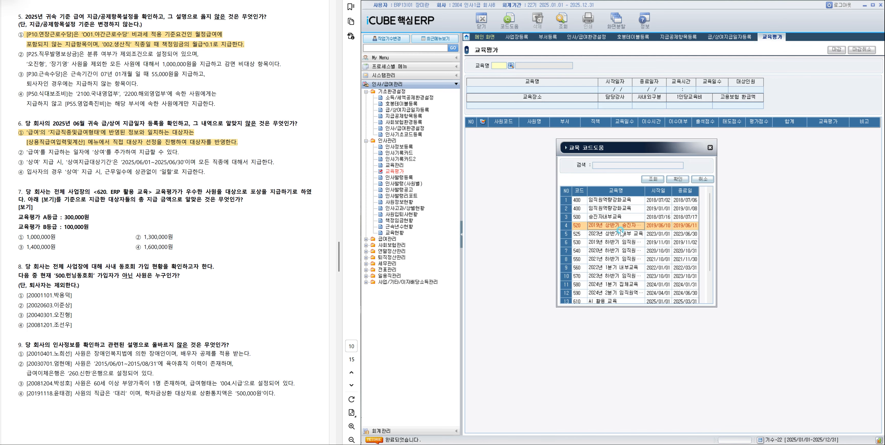
pyautogui.scroll(-1, 623, 235)
pyautogui.doubleClick(606, 290)
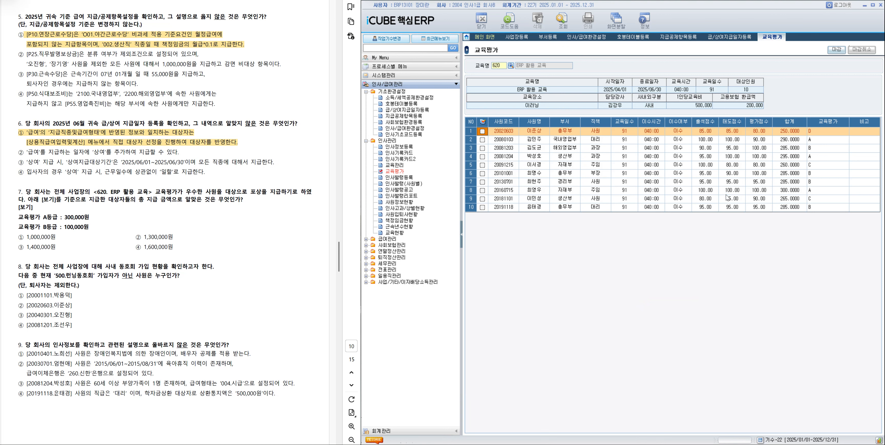
# Check which employees in the ERP 활용 교육 list received 교육평가 grade A and which received grade B.
pyautogui.click(817, 141)
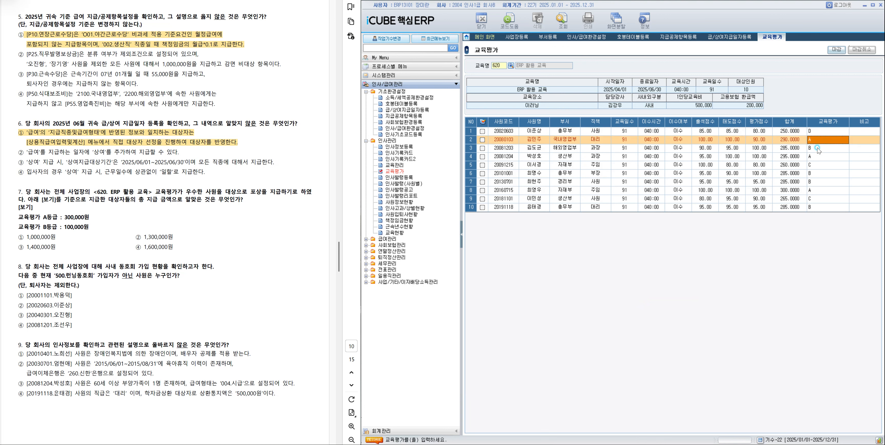
pyautogui.click(819, 157)
pyautogui.click(815, 190)
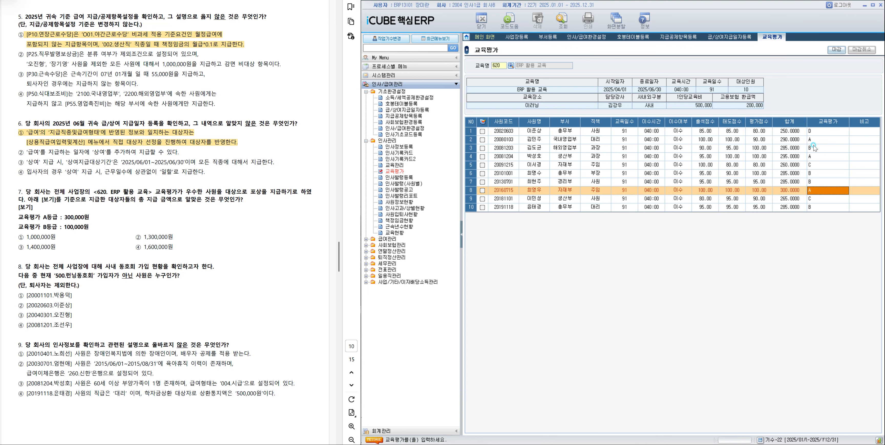
pyautogui.click(815, 148)
pyautogui.click(817, 173)
pyautogui.click(817, 183)
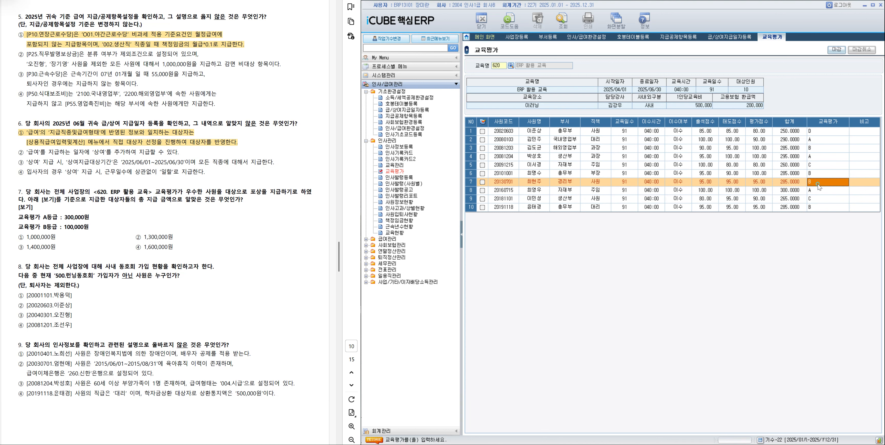
pyautogui.click(814, 208)
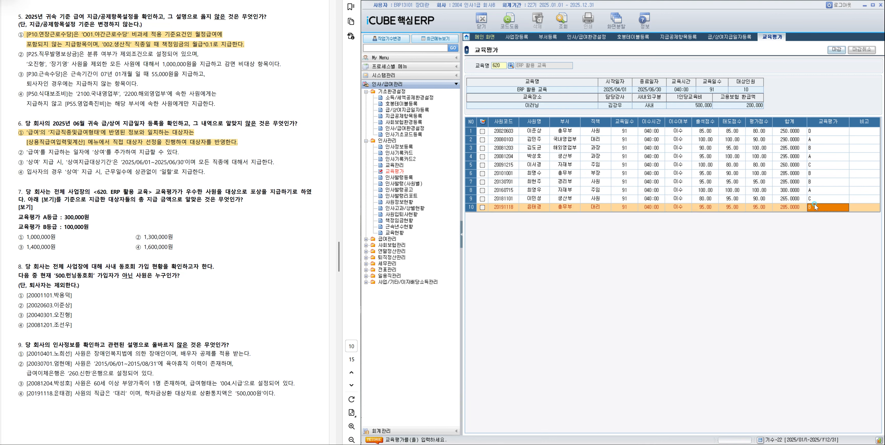
# Highlight answer ② 1,300,000원 of question 7 in the exam document.
pyautogui.click(137, 234)
pyautogui.moveTo(135, 237); pyautogui.dragTo(175, 236)
pyautogui.click(201, 250)
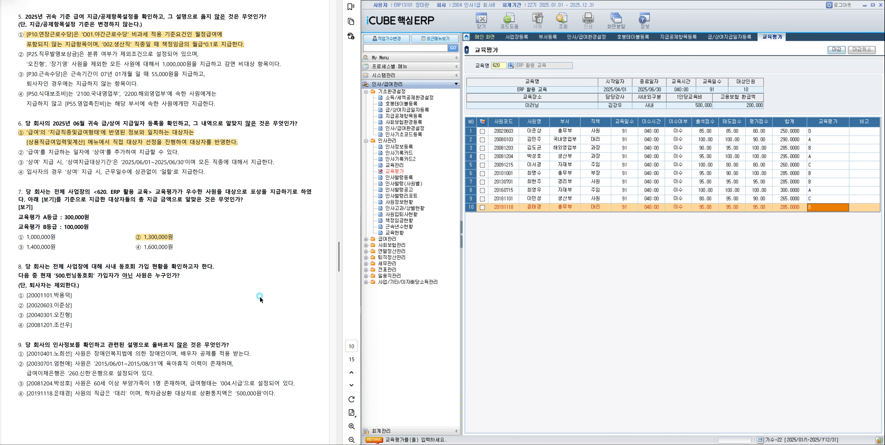
# Open 사원정보현황 and load the 동호회 list for 500 런닝동호회.
pyautogui.scroll(-2, 260, 296)
pyautogui.scroll(2, 260, 296)
pyautogui.click(401, 203)
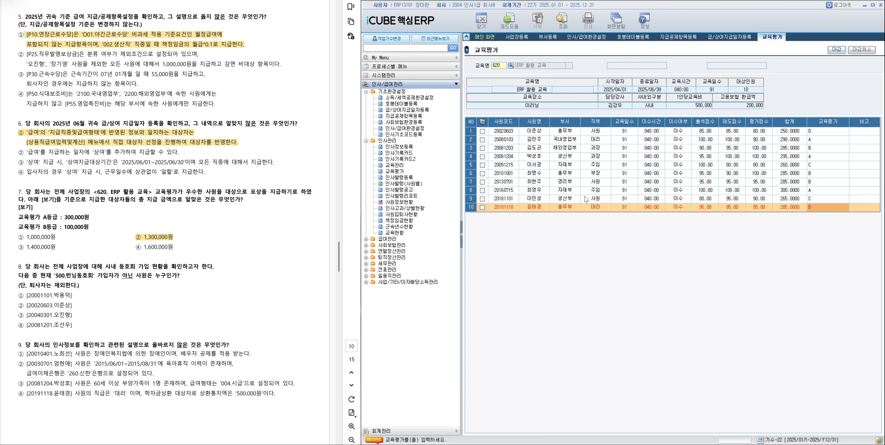
pyautogui.click(697, 78)
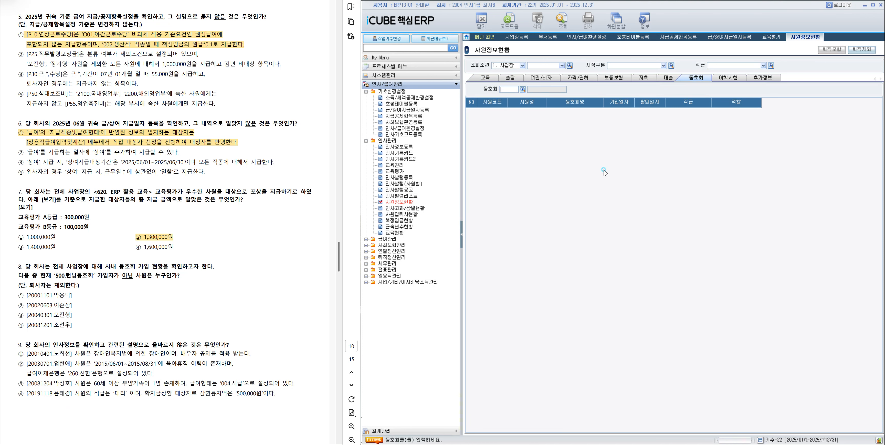
pyautogui.click(523, 90)
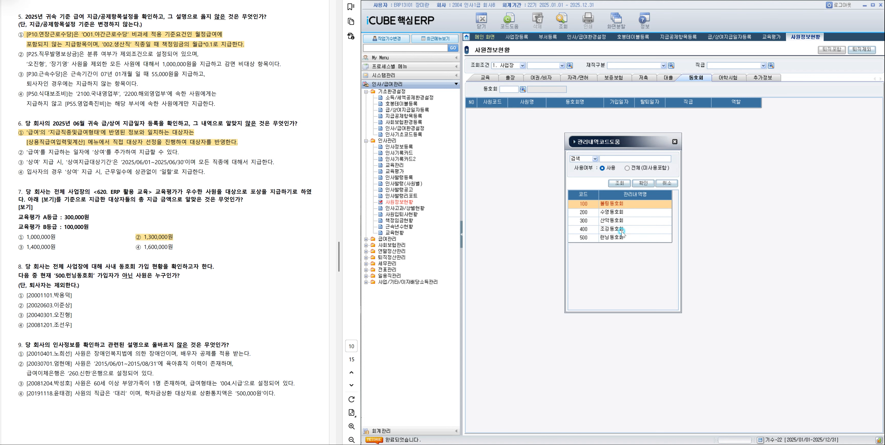
pyautogui.doubleClick(612, 238)
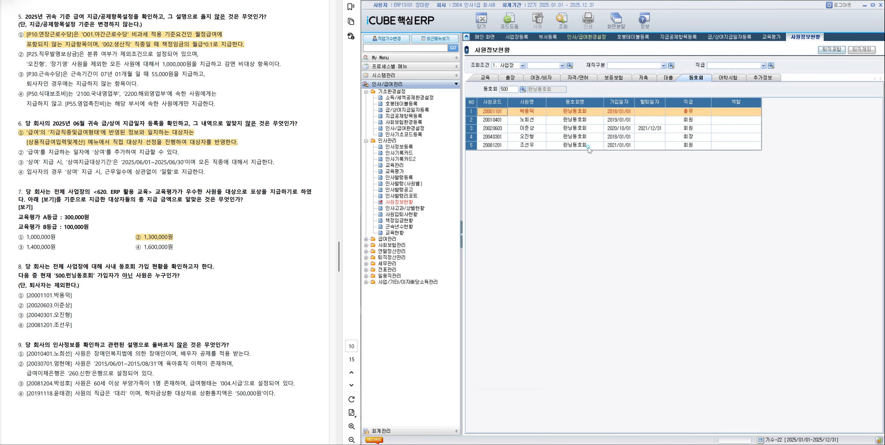
# Check the 가입일자 and 탈퇴일자 of the 런닝동호회 members, and highlight answer ② of question 8 in the exam document.
pyautogui.click(549, 113)
pyautogui.click(624, 130)
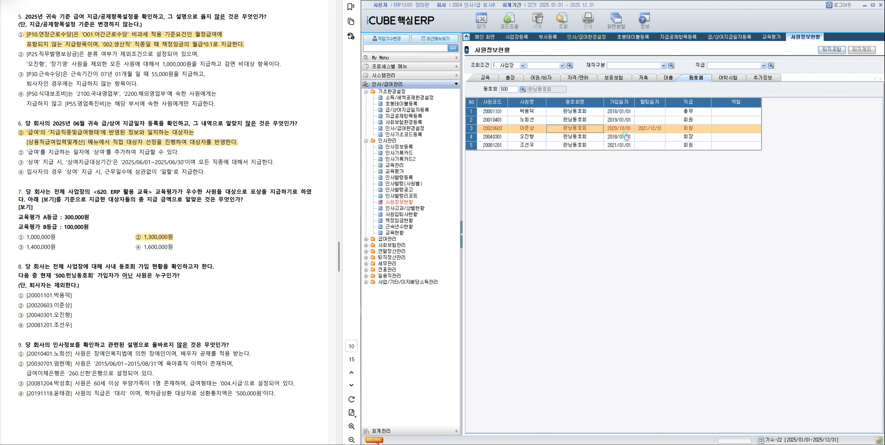
pyautogui.click(654, 132)
pyautogui.click(647, 133)
pyautogui.click(620, 130)
pyautogui.moveTo(18, 305); pyautogui.dragTo(71, 305)
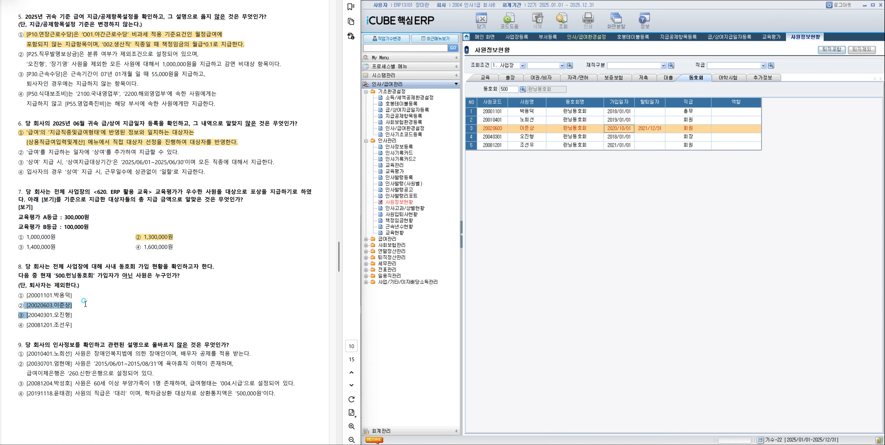
pyautogui.click(98, 319)
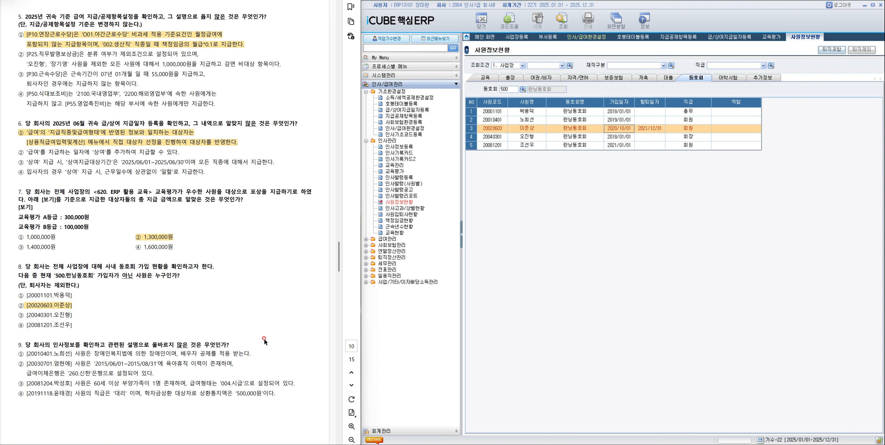
# Open 인사정보등록 and check the 장애인구분 and 배우자공제 of the employee in option ① of question 9.
pyautogui.click(398, 146)
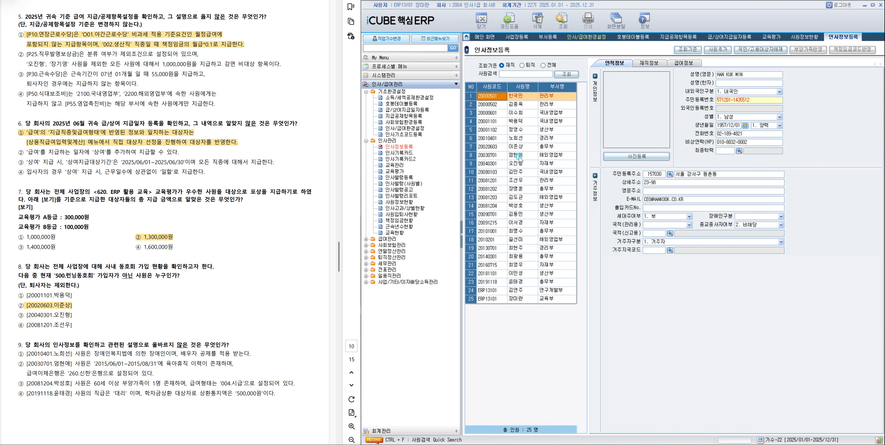
pyautogui.click(521, 139)
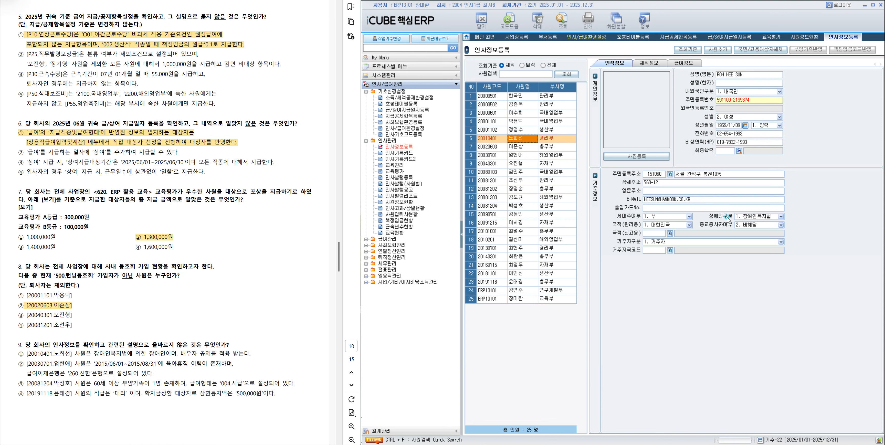
pyautogui.click(688, 63)
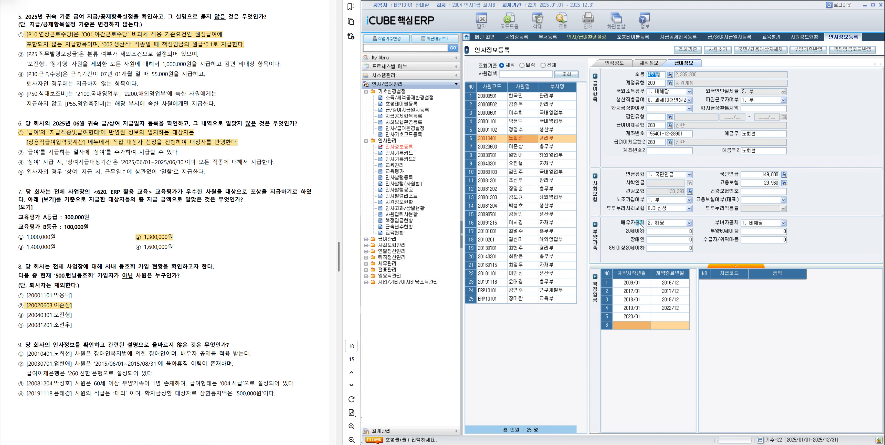
# Check the 휴직기간 and 급여이체은행 of the option ② employee, and the 부양60세이상 and 급여형태 of the option ③ employee.
pyautogui.click(523, 155)
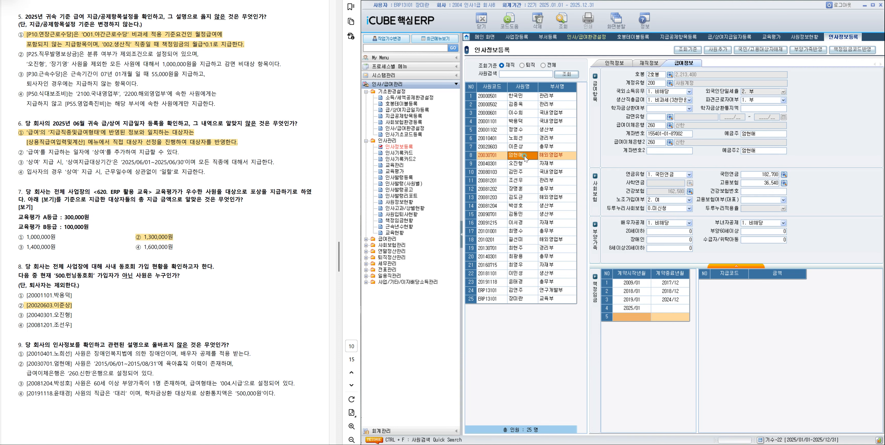
pyautogui.click(645, 64)
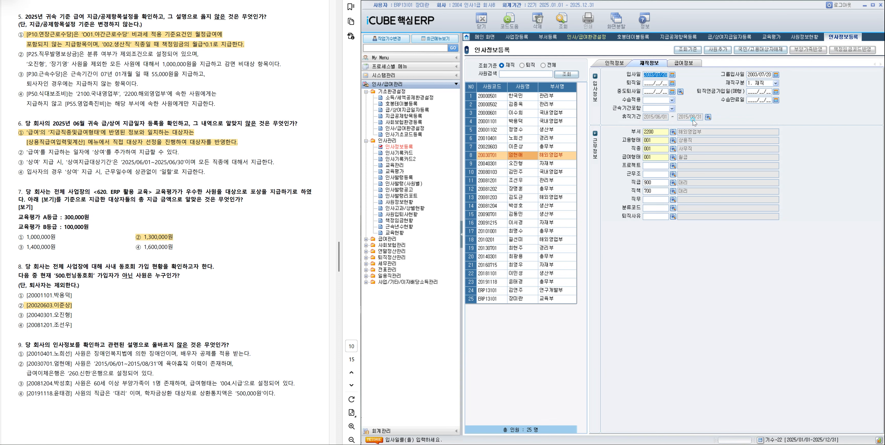
pyautogui.click(695, 65)
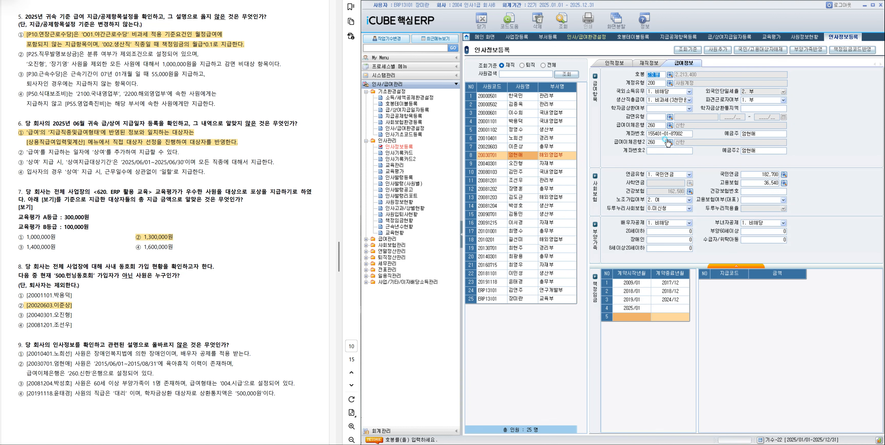
pyautogui.click(517, 207)
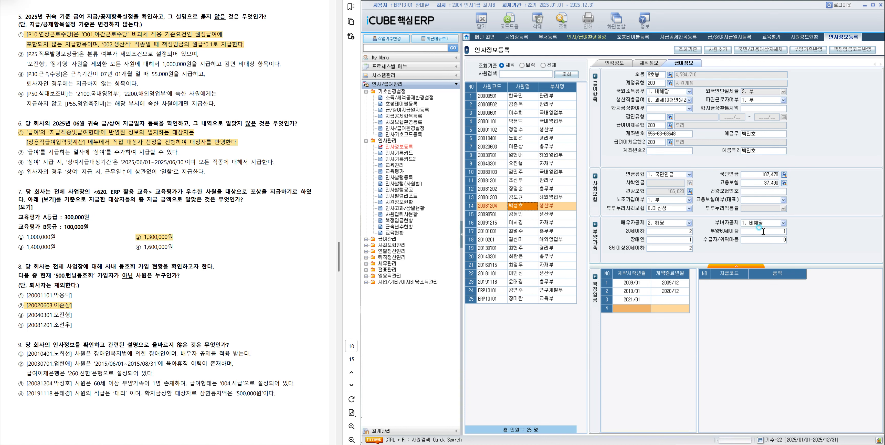
pyautogui.click(648, 64)
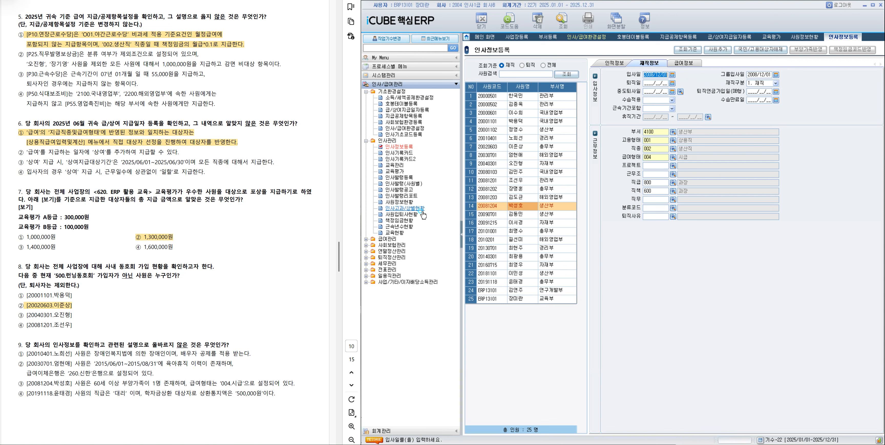
# Check the 직급 and 학자금상환통지액 of the option ④ employee, and highlight answer ④ of question 9 in the exam document.
pyautogui.click(516, 282)
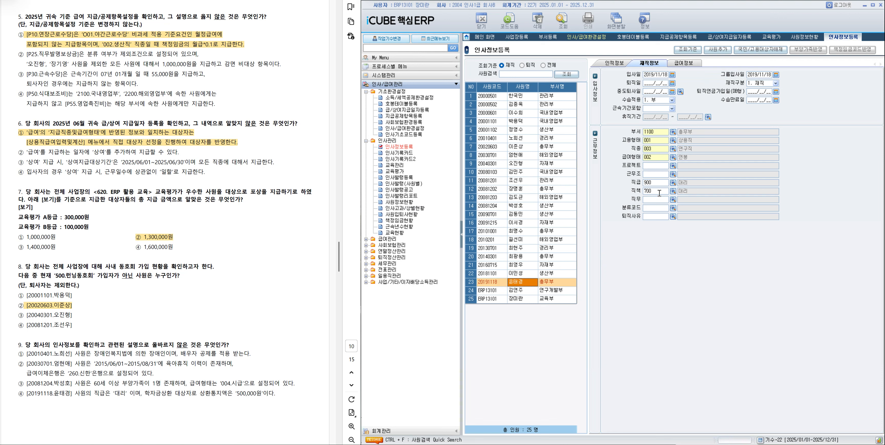
pyautogui.click(690, 63)
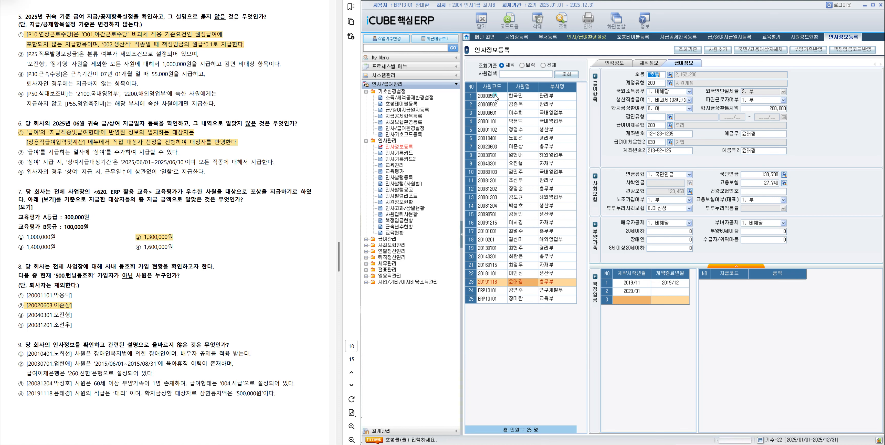
pyautogui.moveTo(26, 394); pyautogui.dragTo(283, 398)
pyautogui.click(231, 408)
# Open 근속년수현황 and set 퇴사자 to 0. 제외, 기준일 to 2025/06/30, 년수기준 to 1. 미만일수 버림 and 경력포함 to 0. 제외 for question 10.
pyautogui.scroll(-5, 250, 373)
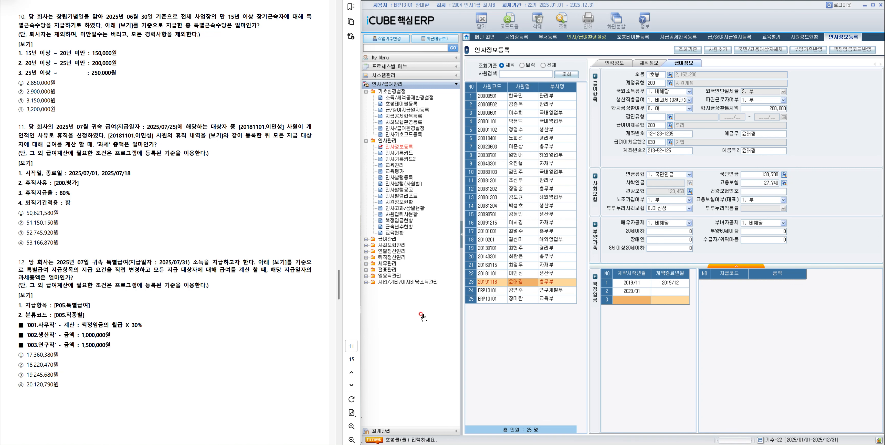
pyautogui.click(398, 226)
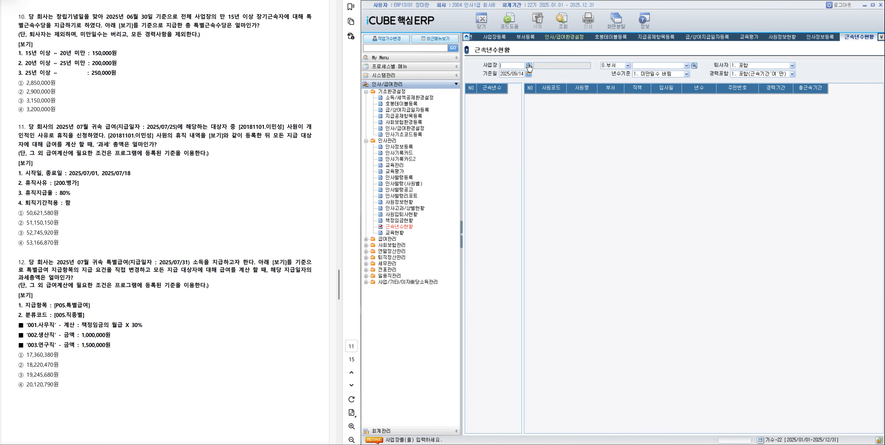
pyautogui.click(528, 67)
pyautogui.click(764, 64)
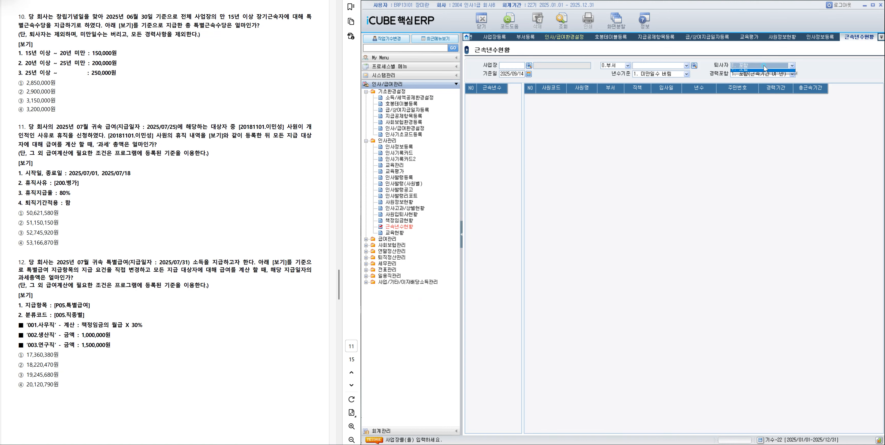
pyautogui.click(765, 72)
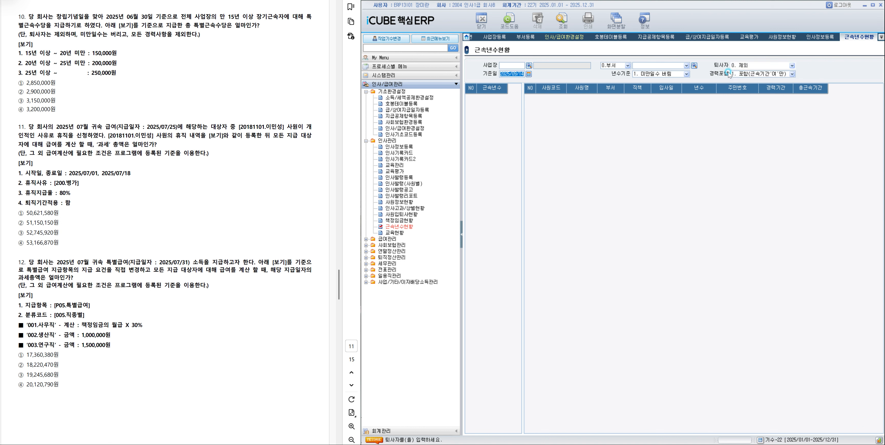
pyautogui.write('20250630')
pyautogui.press('Return')
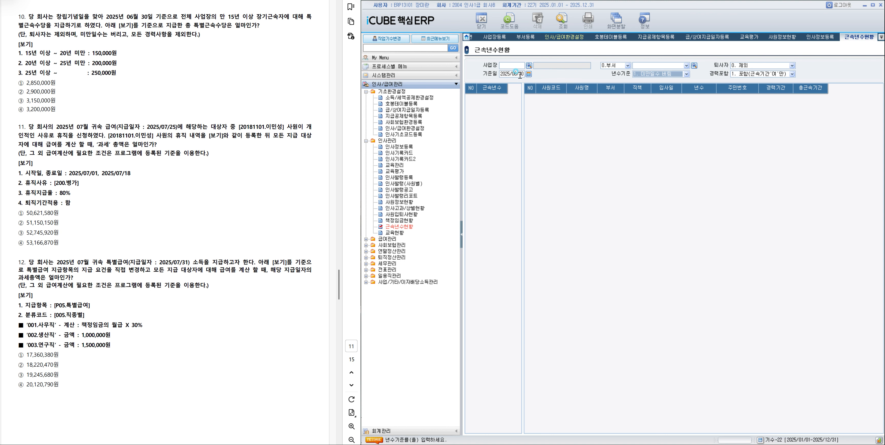
pyautogui.click(641, 77)
pyautogui.click(645, 82)
pyautogui.click(772, 74)
pyautogui.click(774, 80)
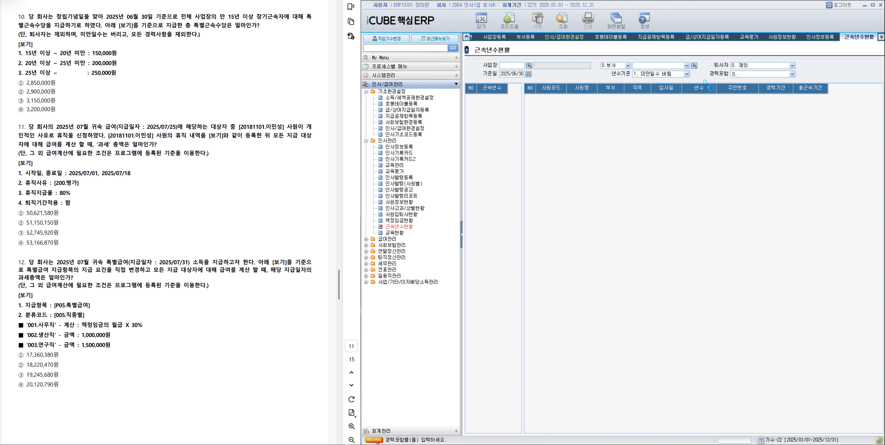
# Review the employees in the 20년, 25년 and 30년 이하 groups, and highlight answer ① 2,850,000원 of question 10.
pyautogui.click(487, 190)
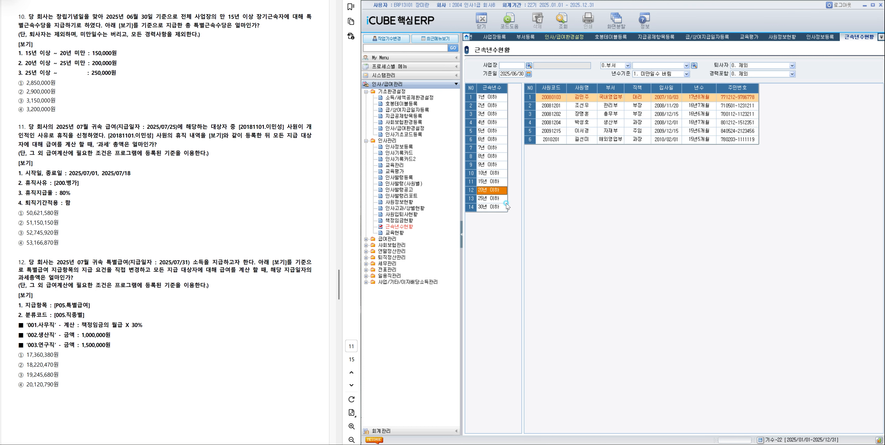
pyautogui.click(492, 200)
pyautogui.click(490, 207)
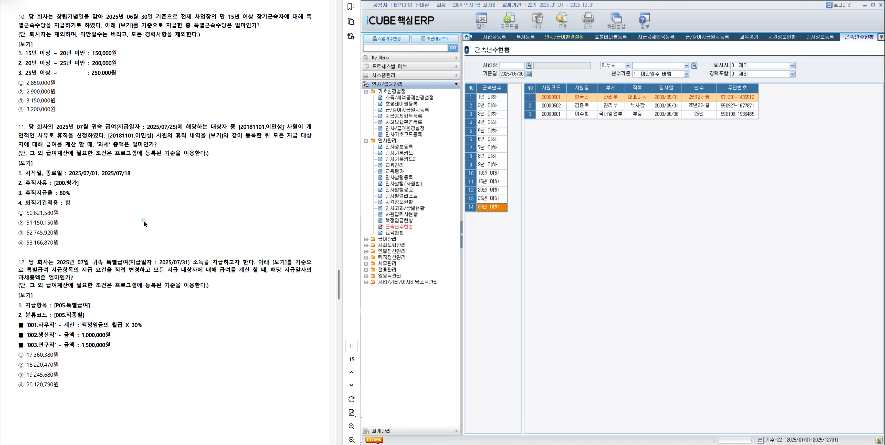
pyautogui.moveTo(18, 82); pyautogui.dragTo(58, 85)
pyautogui.click(78, 95)
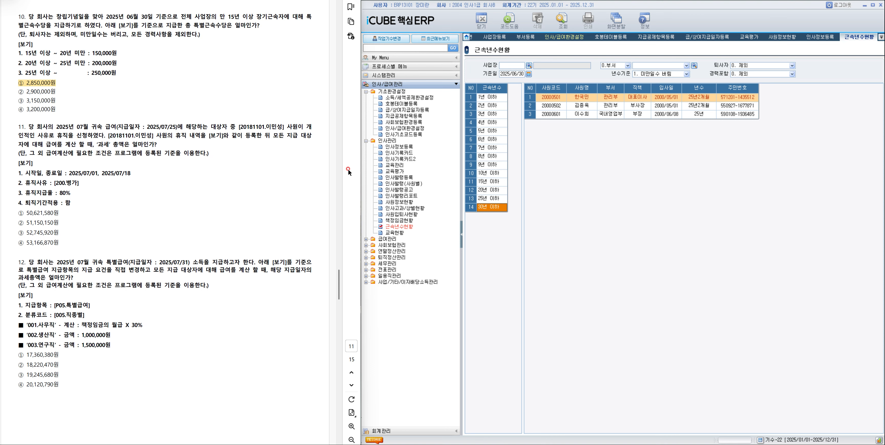
# In 인사정보등록, open the 휴직기간 of the question 11 employee and enter 시작일 2025/07/01 and 종료일 2025/07/18.
pyautogui.click(398, 147)
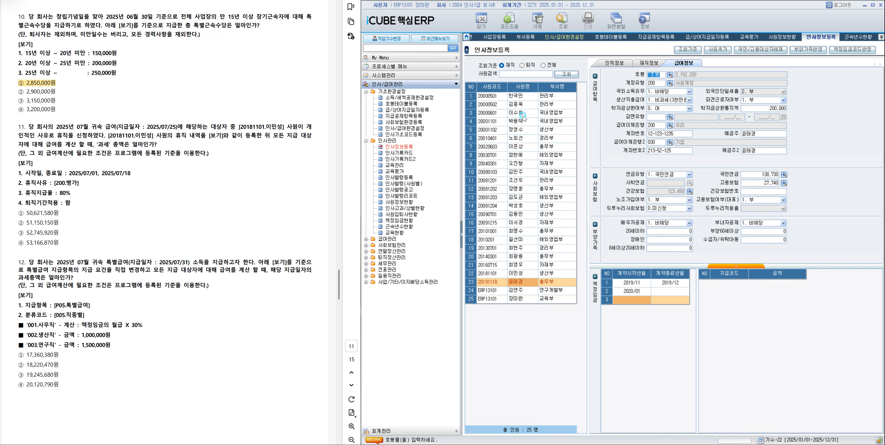
pyautogui.click(519, 274)
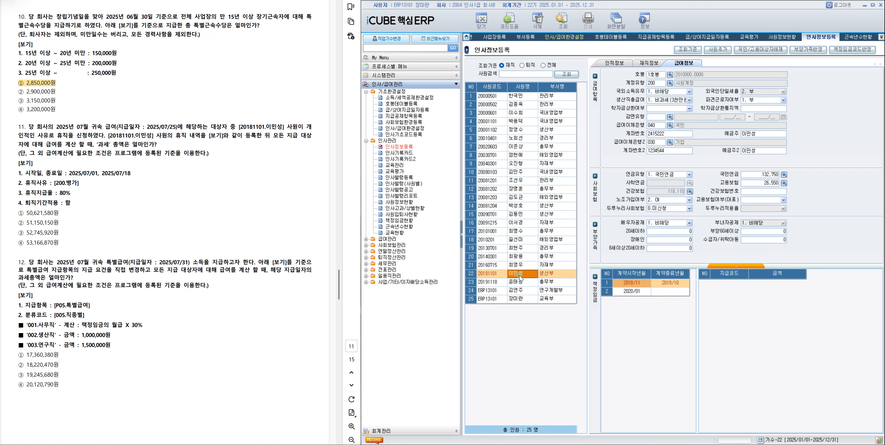
pyautogui.click(638, 62)
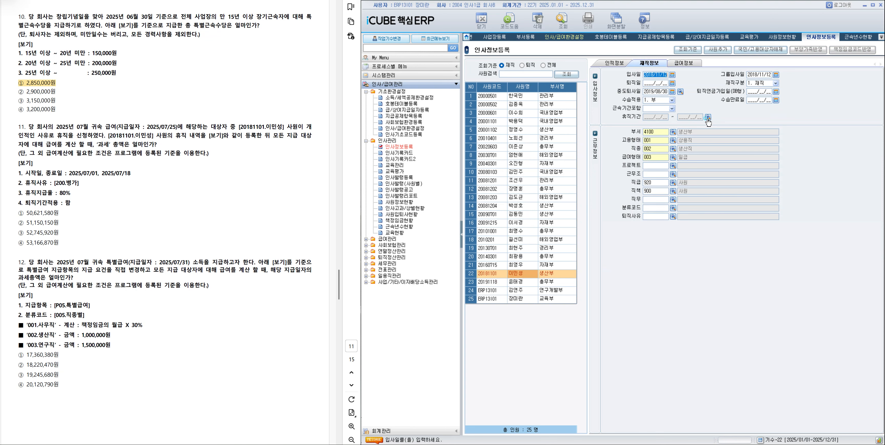
pyautogui.click(707, 118)
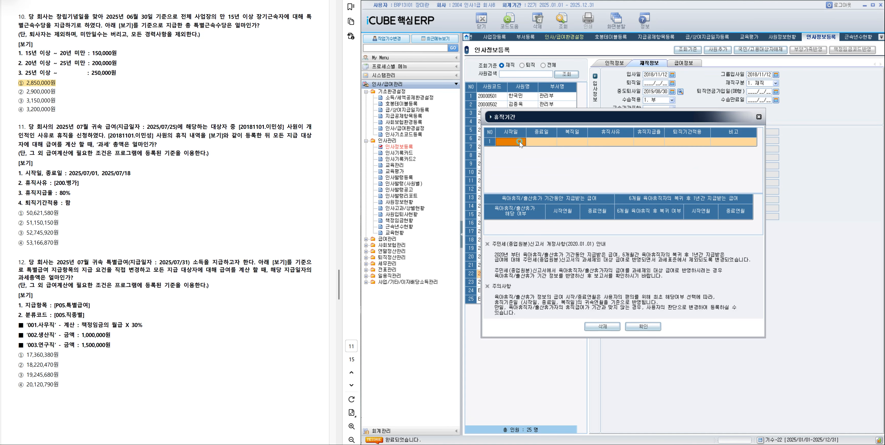
pyautogui.write('2025/07/01')
pyautogui.press('Return')
pyautogui.write('202')
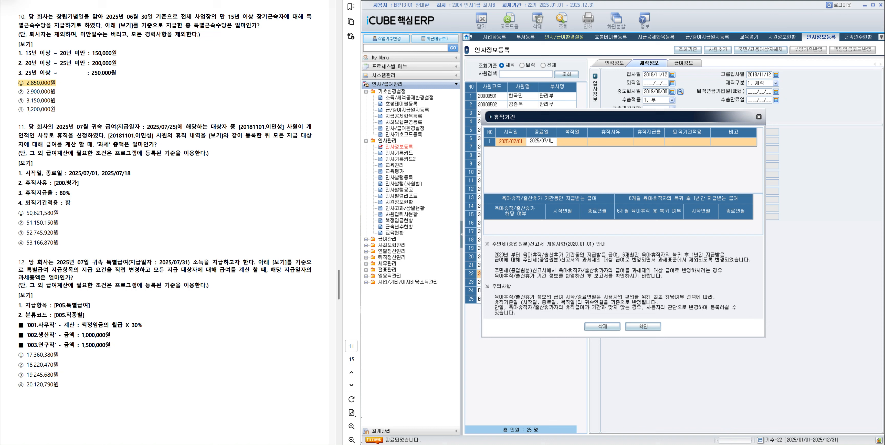
pyautogui.write('5/07/18')
pyautogui.press('Return')
pyautogui.press('Return')
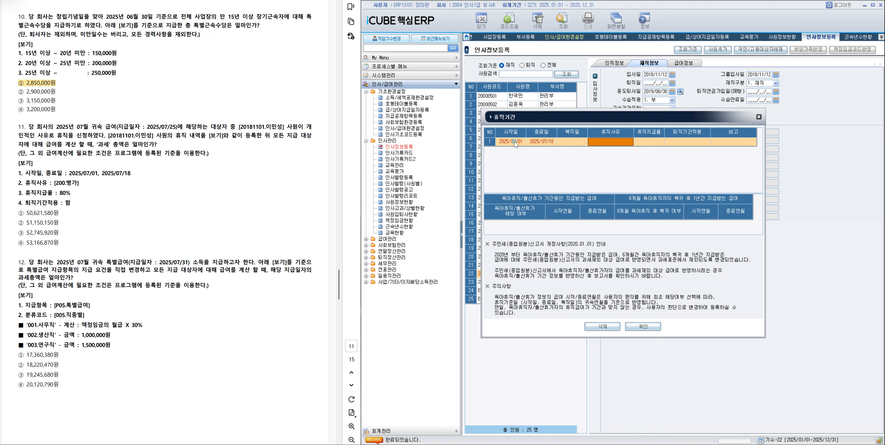
# Complete the leave entry with 휴직사유 200 병가, 휴직지급율 80% and 퇴직기간적용 함, and confirm it.
pyautogui.doubleClick(613, 141)
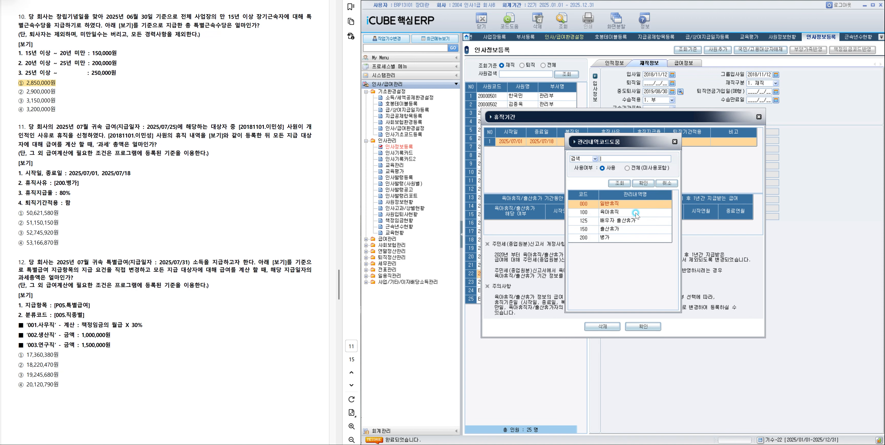
pyautogui.doubleClick(608, 239)
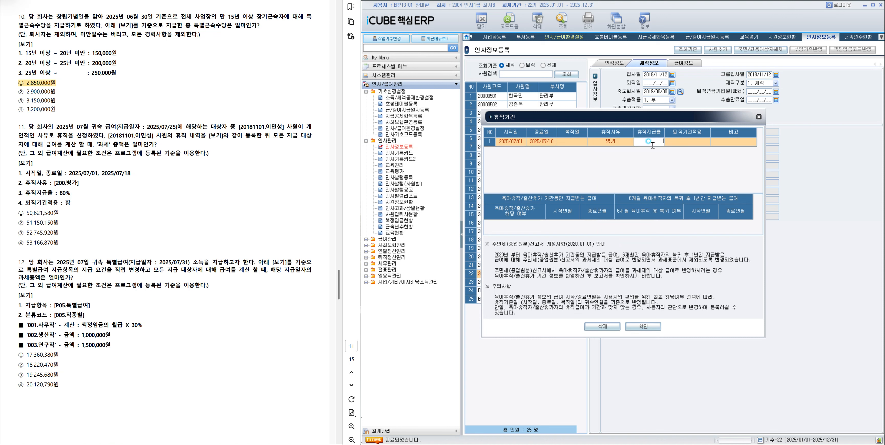
pyautogui.write('80')
pyautogui.press('Return')
pyautogui.doubleClick(687, 143)
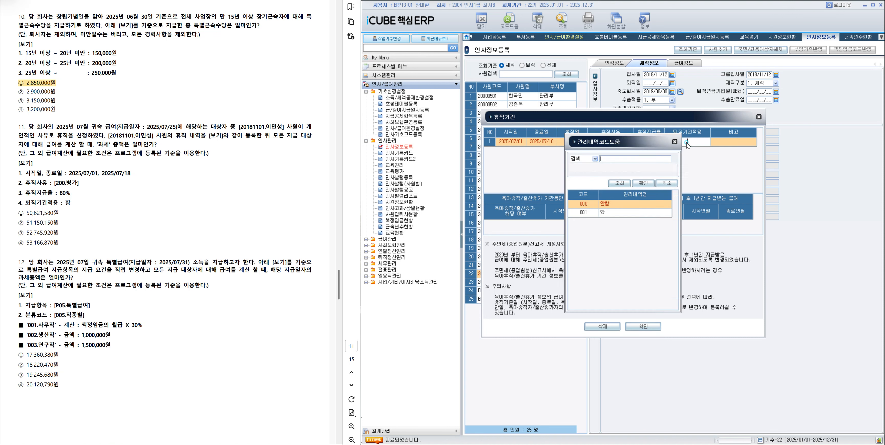
pyautogui.doubleClick(629, 212)
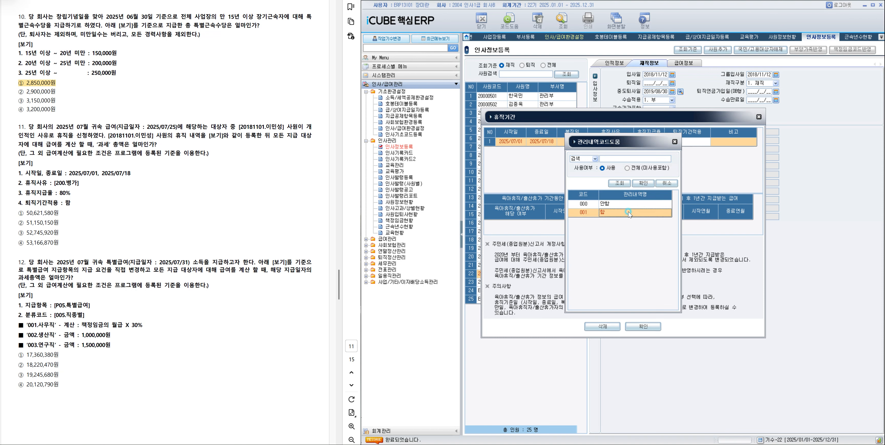
pyautogui.press('Return')
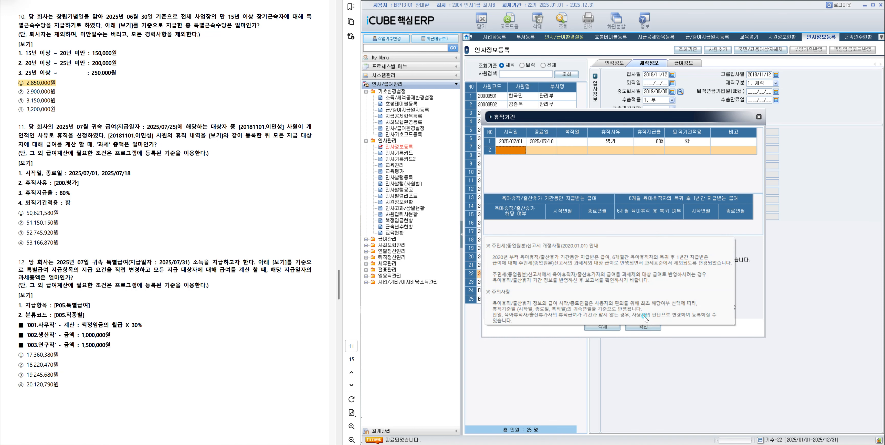
pyautogui.click(643, 326)
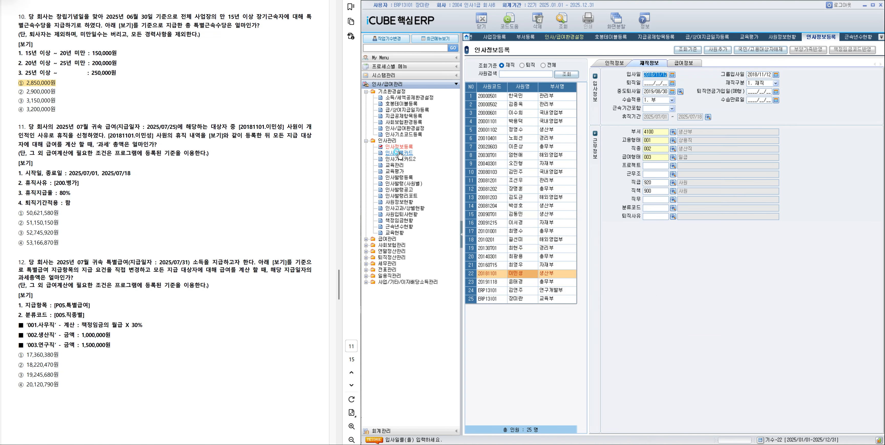
# Open 상용직급여입력및계산 and load the 귀속연월 2025/07 payroll with the 2025/07/25 급여 payment date.
pyautogui.click(383, 239)
pyautogui.click(409, 251)
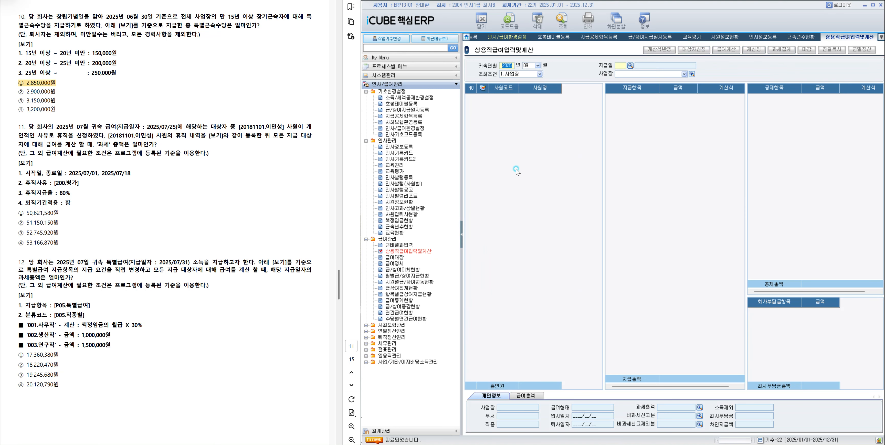
pyautogui.click(538, 65)
pyautogui.click(529, 106)
pyautogui.click(630, 65)
pyautogui.doubleClick(639, 189)
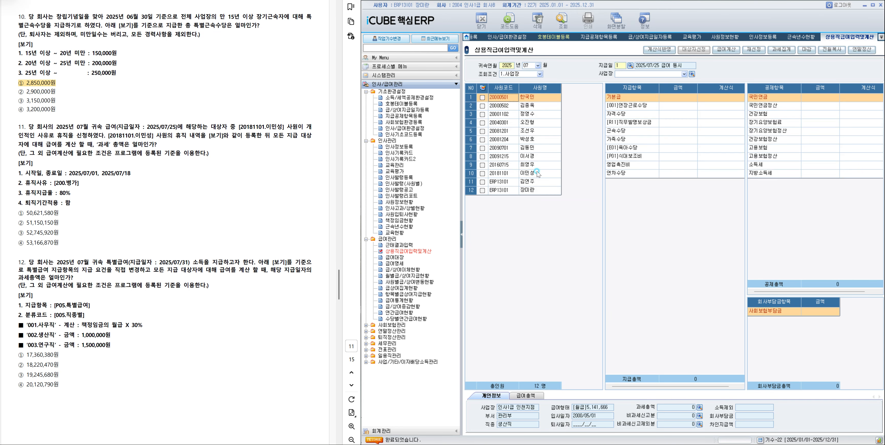
# Run 재선정 by 사원정보 for the employee on leave in the July payroll.
pyautogui.click(483, 173)
pyautogui.click(754, 50)
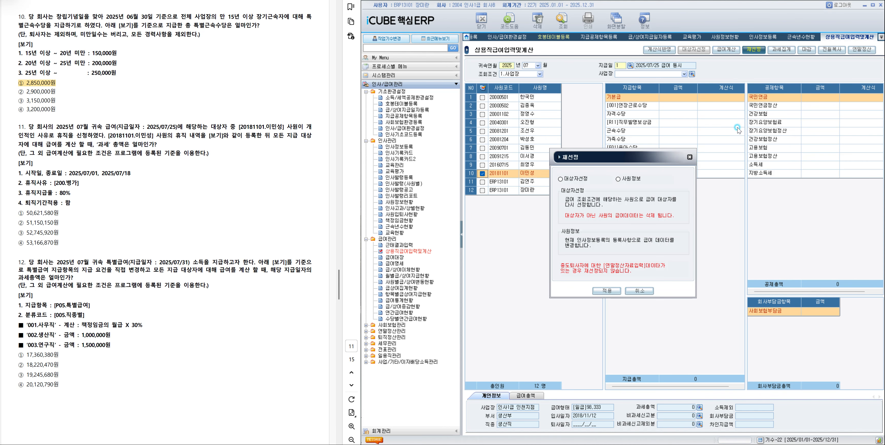
pyautogui.click(606, 291)
# Run 급여계산 on all payment and deduction items for every employee in the payroll.
pyautogui.click(482, 88)
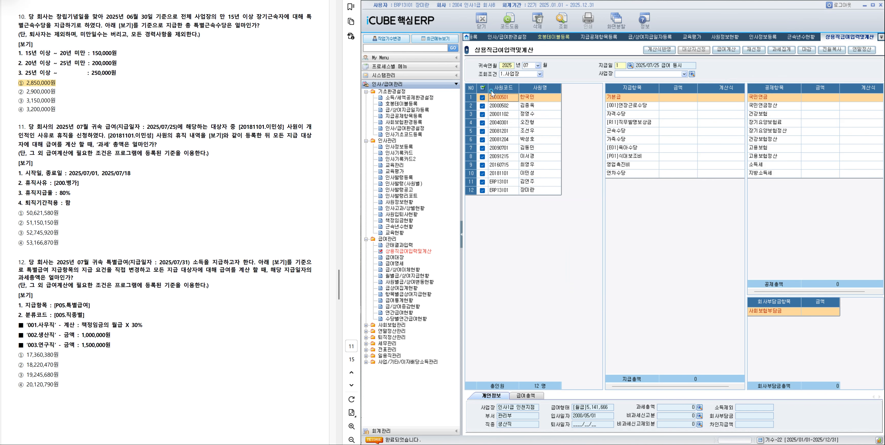
pyautogui.click(726, 49)
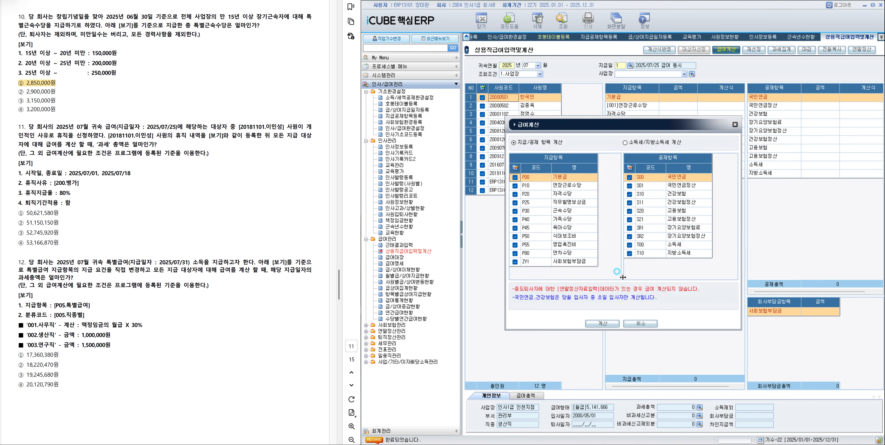
pyautogui.click(599, 324)
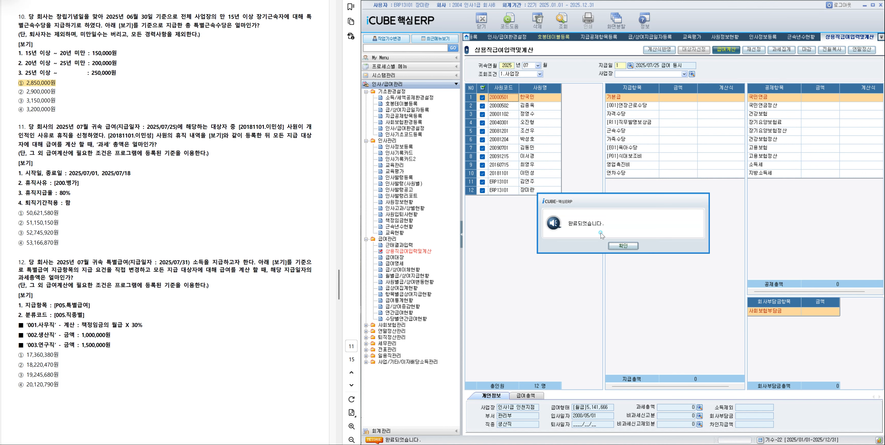
pyautogui.click(620, 246)
# Check the 과세 amount in 급여총액 and highlight answer ③ 52,745,920원 of question 11 in the exam document.
pyautogui.click(527, 396)
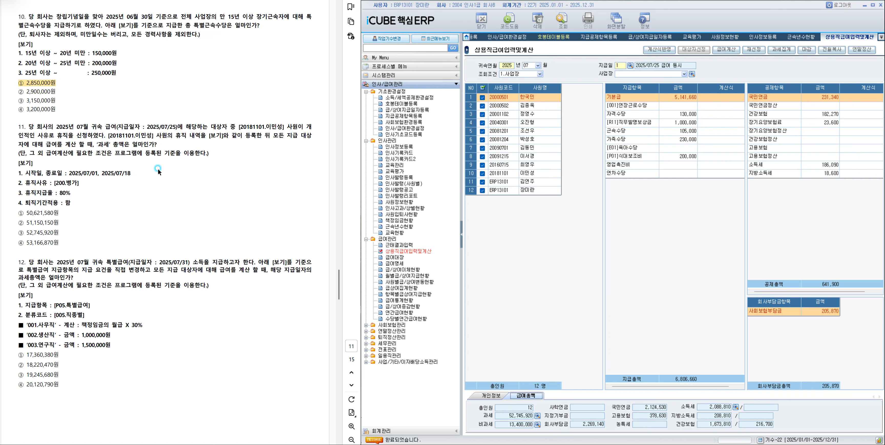
pyautogui.moveTo(18, 233); pyautogui.dragTo(65, 233)
pyautogui.click(93, 246)
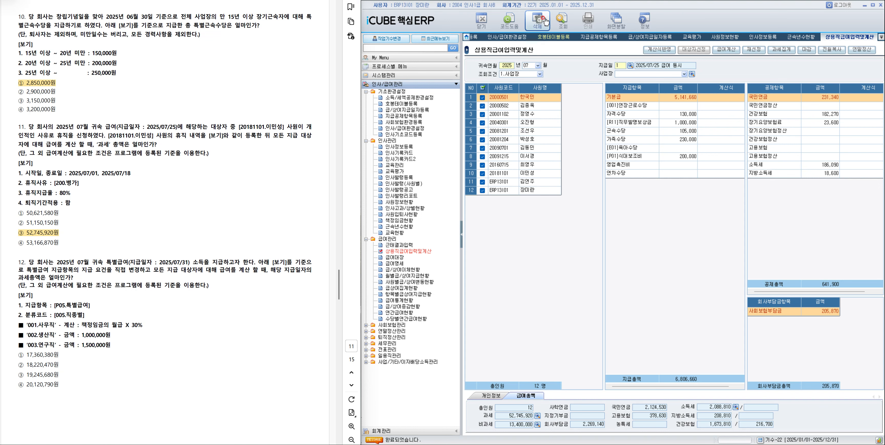
# In 지급공제항목등록, look up the 특별급여 지급 items and set 분류여부 of P05 특별급여 to 분류.
pyautogui.click(592, 38)
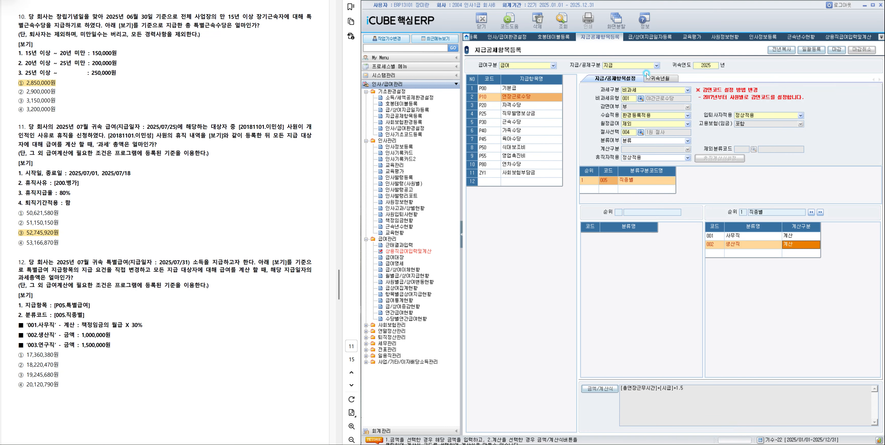
pyautogui.click(546, 67)
pyautogui.click(547, 75)
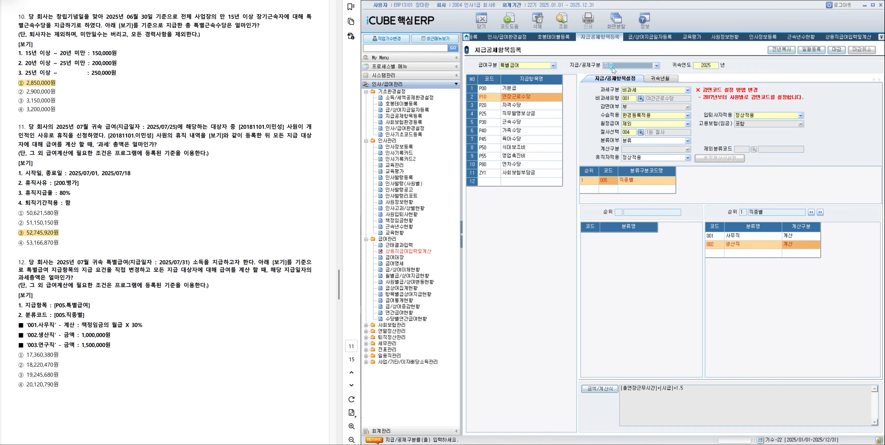
pyautogui.click(563, 21)
pyautogui.click(522, 88)
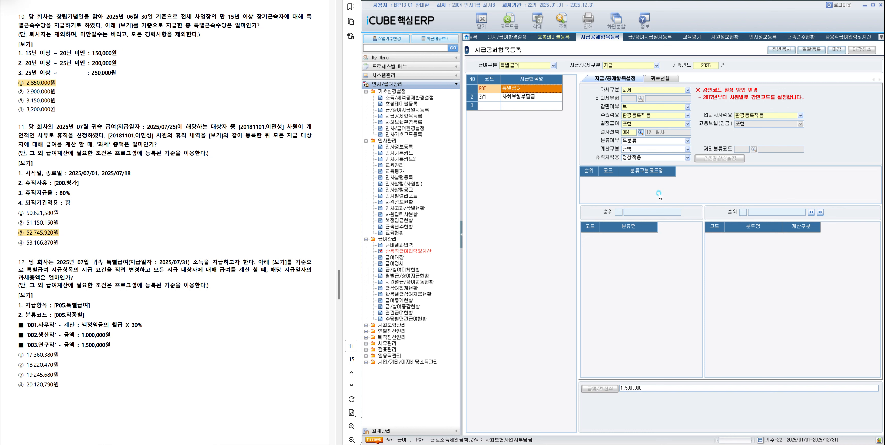
pyautogui.click(648, 141)
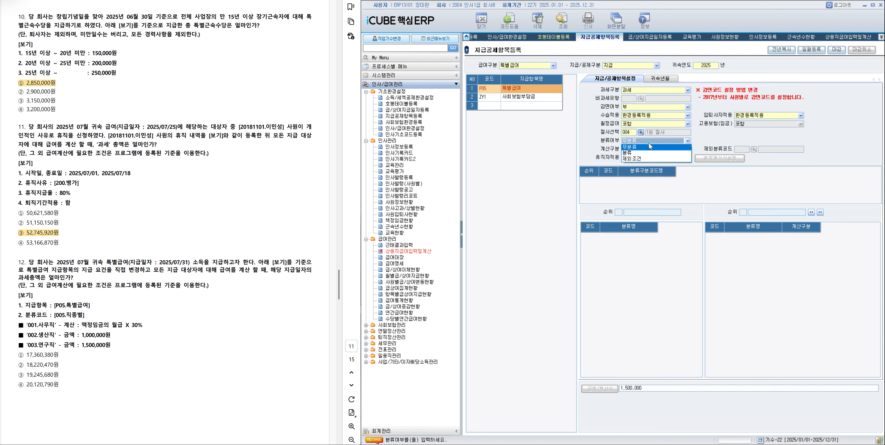
pyautogui.click(642, 151)
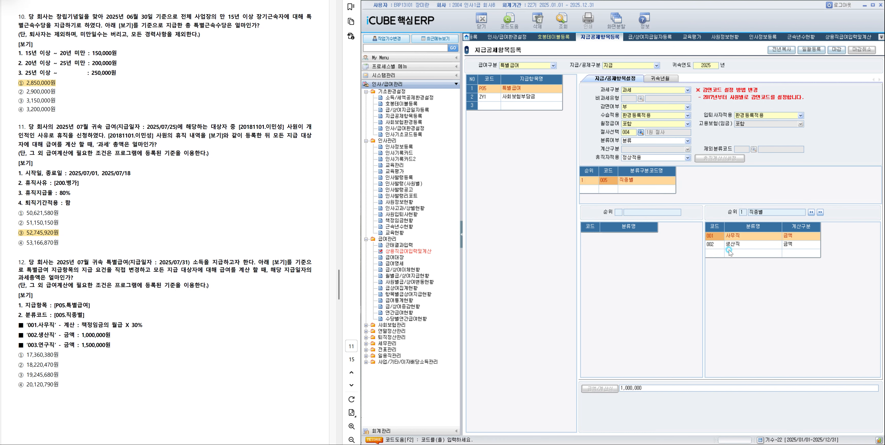
# Set 계산구분 of the 001 사무직 classification to 계산 and open its 급여계산식.
pyautogui.click(737, 237)
pyautogui.click(753, 236)
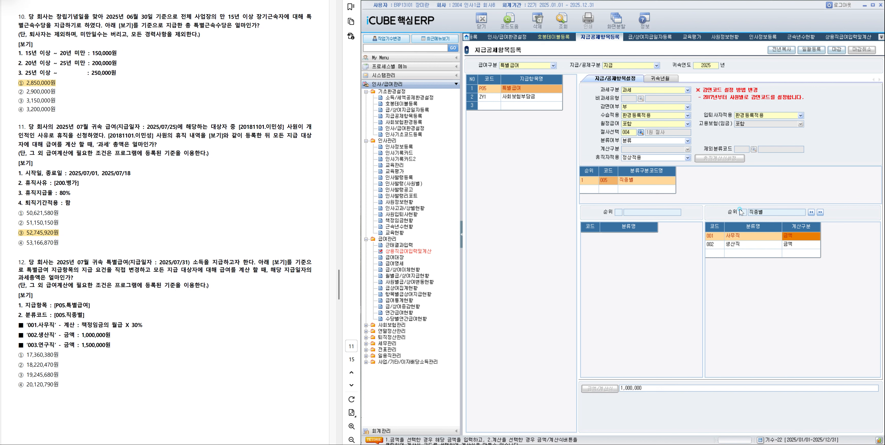
pyautogui.click(791, 237)
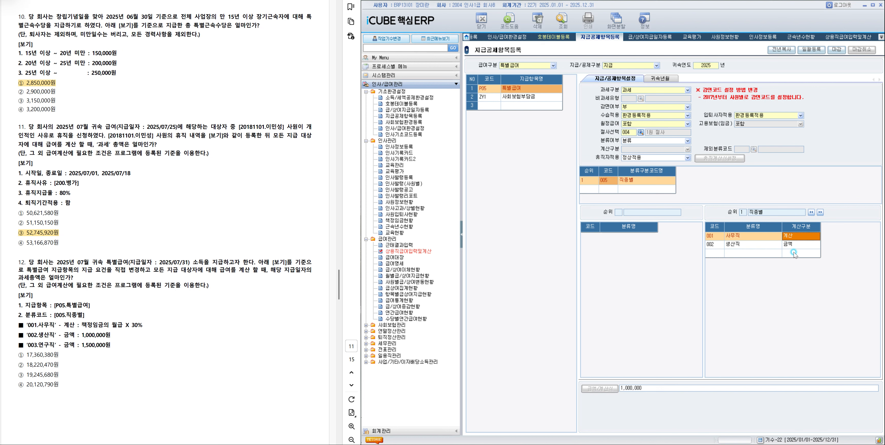
pyautogui.click(794, 252)
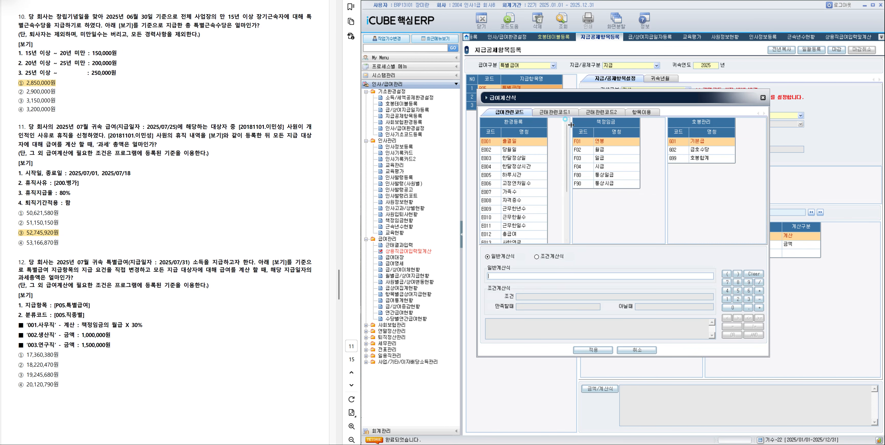
pyautogui.click(555, 114)
pyautogui.click(590, 111)
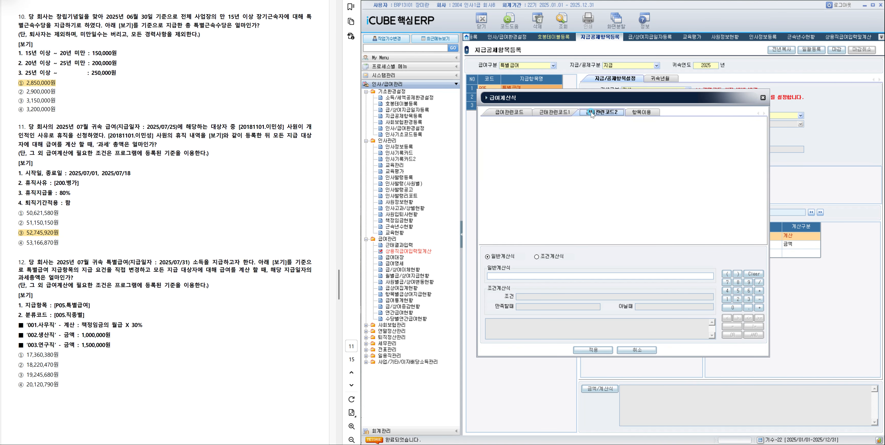
pyautogui.click(518, 114)
pyautogui.doubleClick(611, 150)
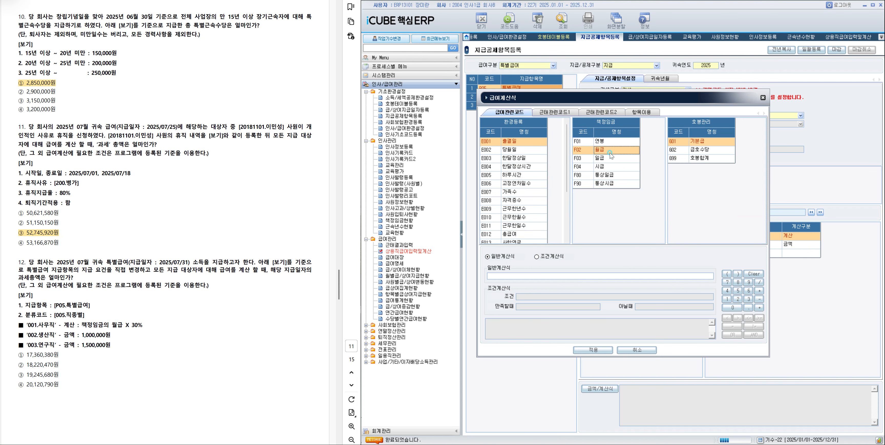
pyautogui.click(759, 292)
pyautogui.click(749, 299)
pyautogui.click(734, 308)
pyautogui.click(754, 274)
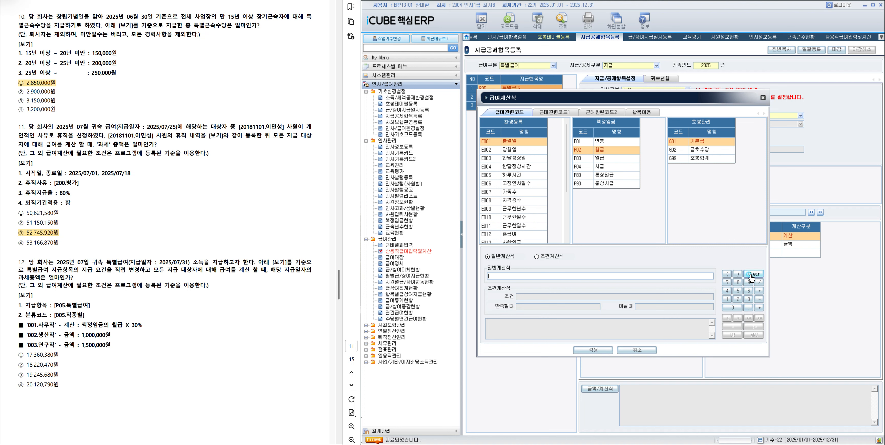
# Build the 001 사무직 formula as F02 월급 multiplied by 0.3 and apply it.
pyautogui.doubleClick(604, 150)
pyautogui.click(759, 290)
pyautogui.click(733, 307)
pyautogui.click(748, 308)
pyautogui.click(748, 299)
pyautogui.click(593, 350)
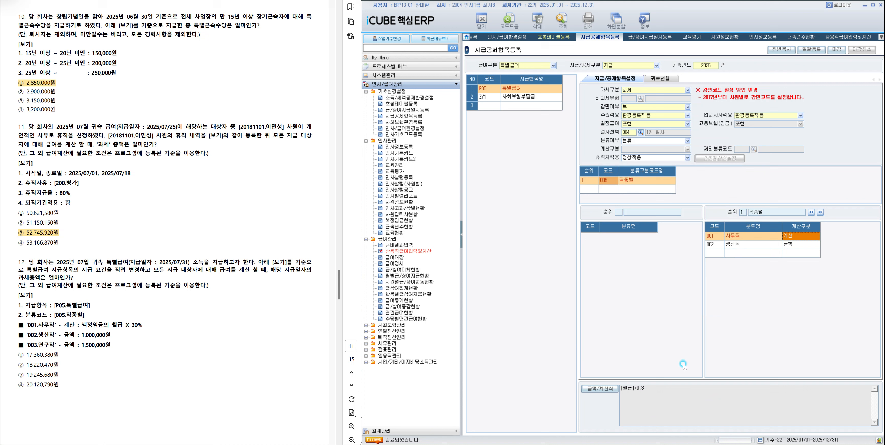
# Set 계산구분 of the 002 생산직 classification to 금액 with an amount of 1,000,000.
pyautogui.click(721, 244)
pyautogui.click(801, 244)
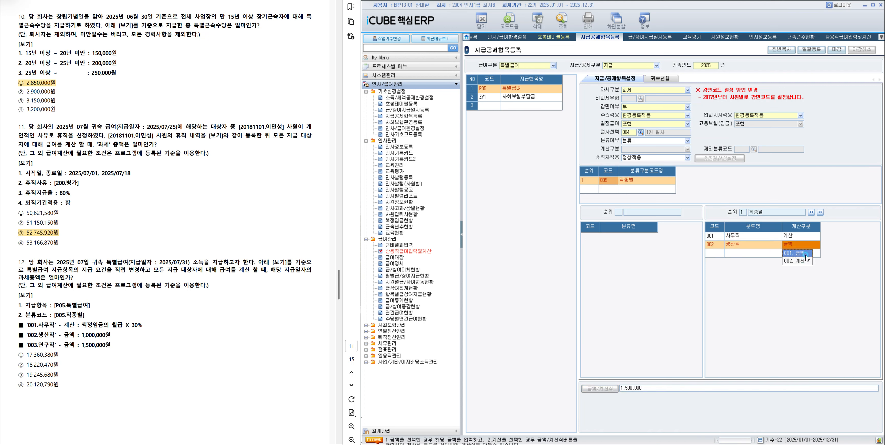
pyautogui.click(806, 255)
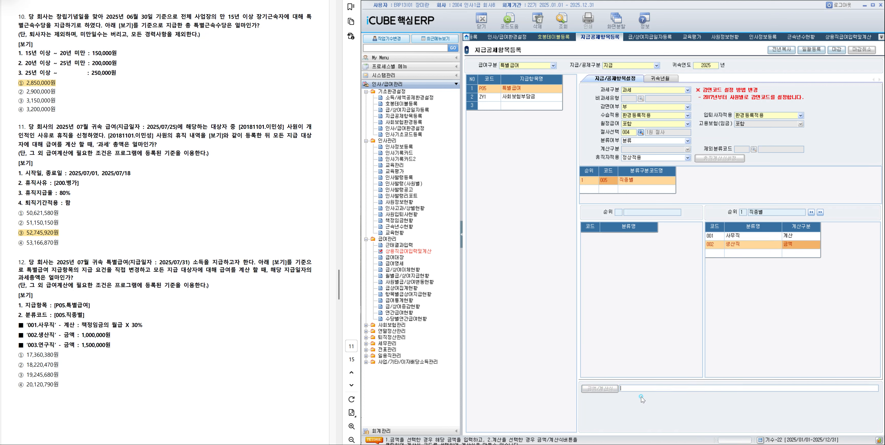
pyautogui.write('1000000')
pyautogui.click(719, 255)
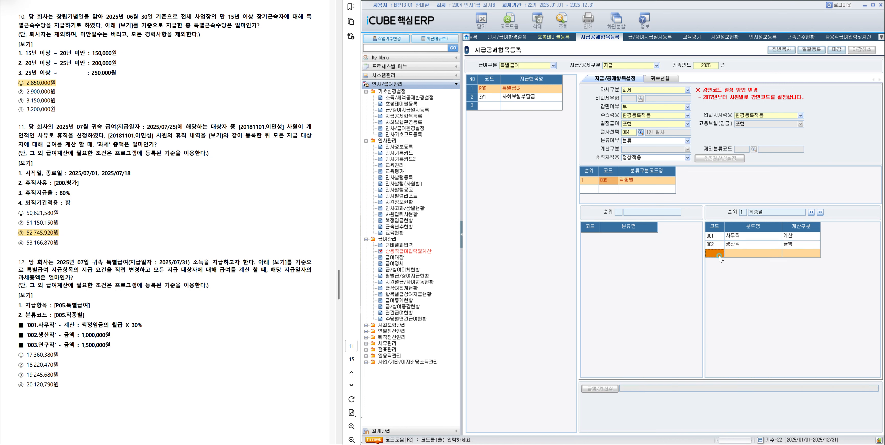
# Add classification 003 연구직 with 계산구분 금액 and an amount of 1,500,000, then close the 특별급여 item settings with 마감.
pyautogui.press('F2')
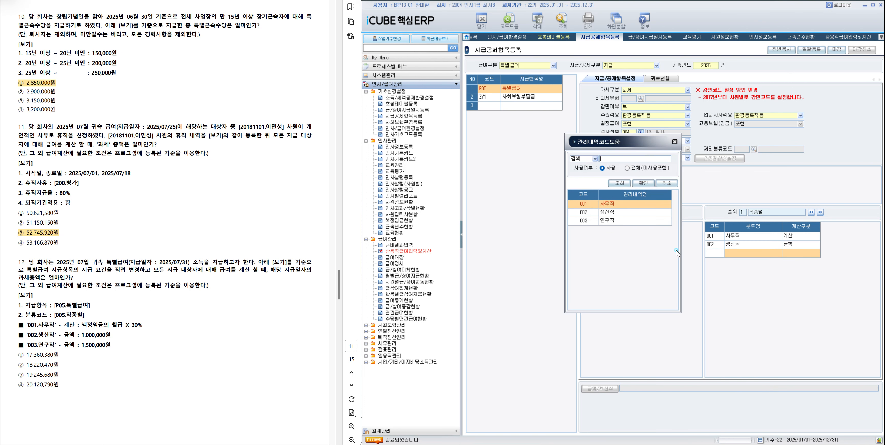
pyautogui.doubleClick(632, 222)
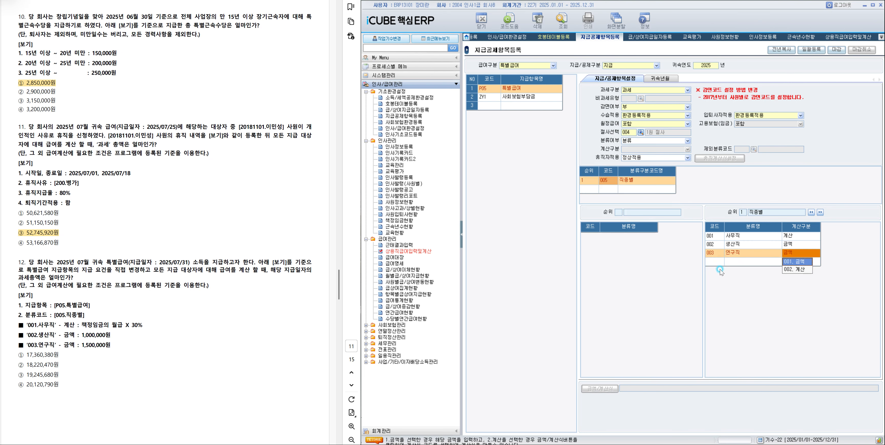
pyautogui.click(794, 262)
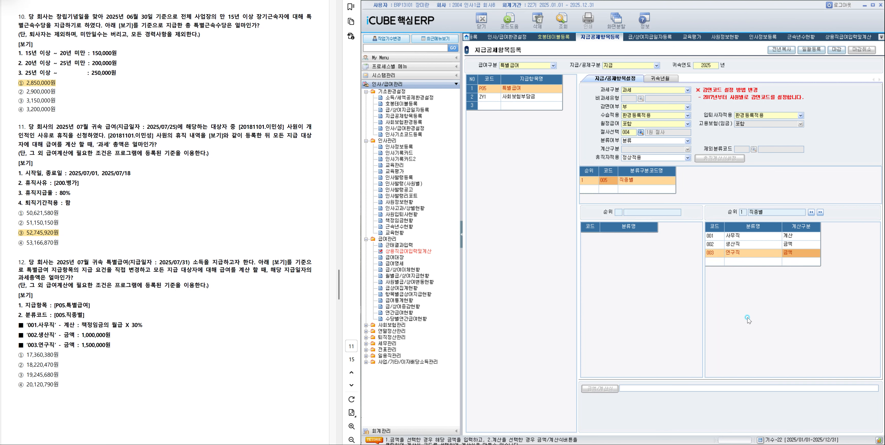
pyautogui.write('1500000')
pyautogui.click(762, 263)
pyautogui.click(833, 53)
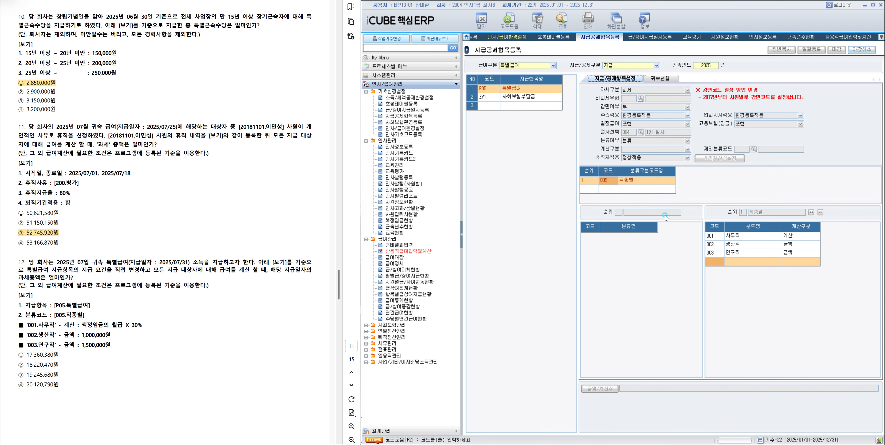
# In 상용직급여입력및계산, retrieve the employees for 귀속연월 2025/07 and payment date 2, the 2025/07/31 특별급여.
pyautogui.click(821, 52)
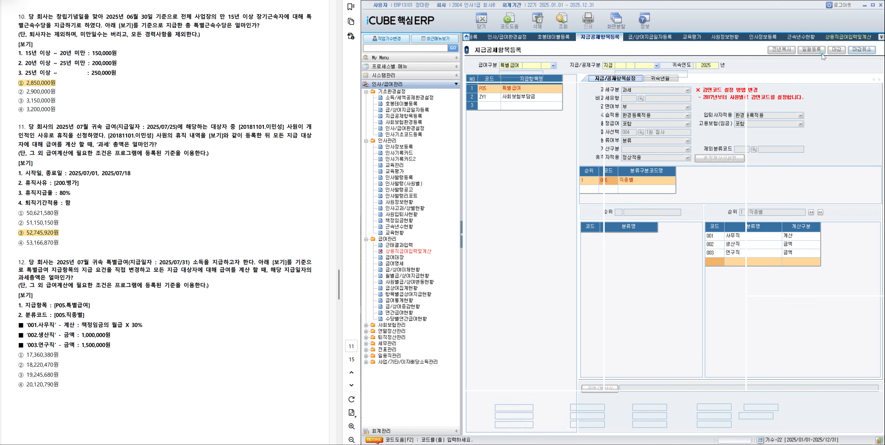
pyautogui.click(631, 66)
pyautogui.click(616, 195)
pyautogui.doubleClick(616, 194)
pyautogui.click(562, 21)
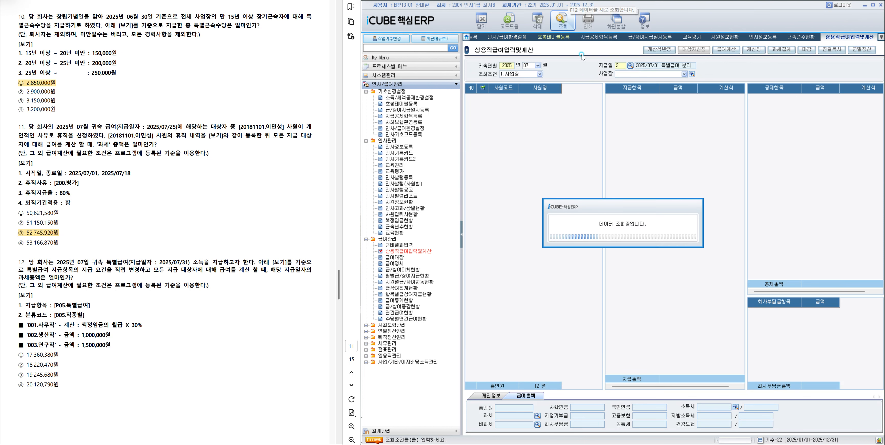
# Select all listed employees and run 급여계산 with all payment and deduction items included.
pyautogui.click(482, 88)
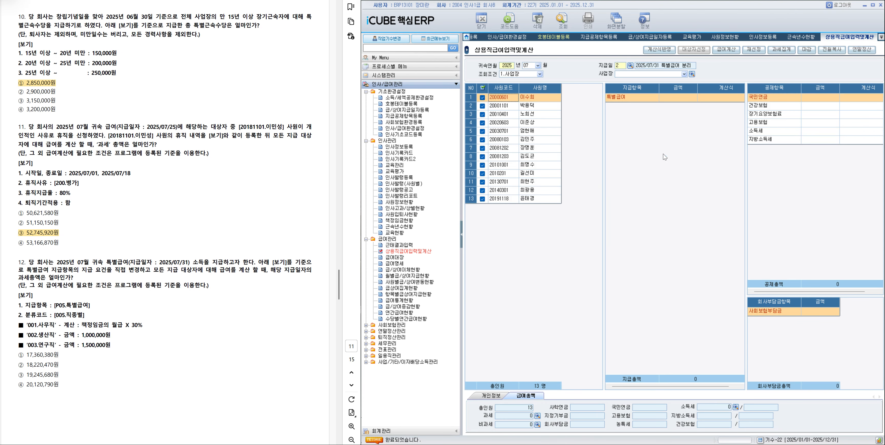
pyautogui.click(727, 50)
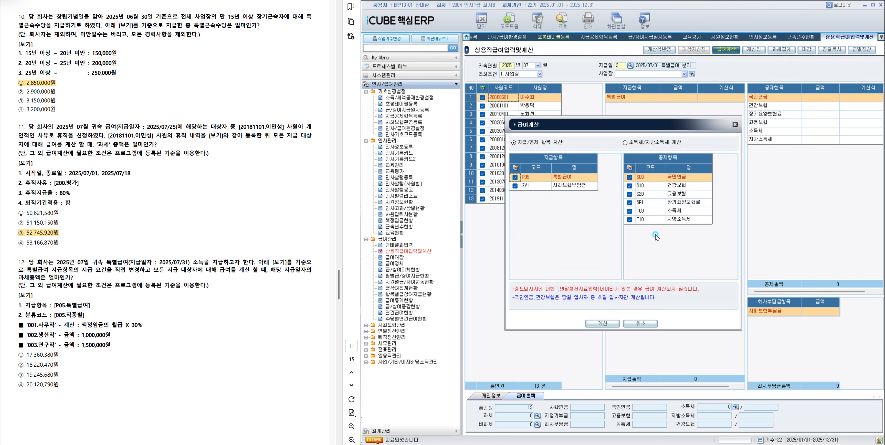
pyautogui.click(613, 327)
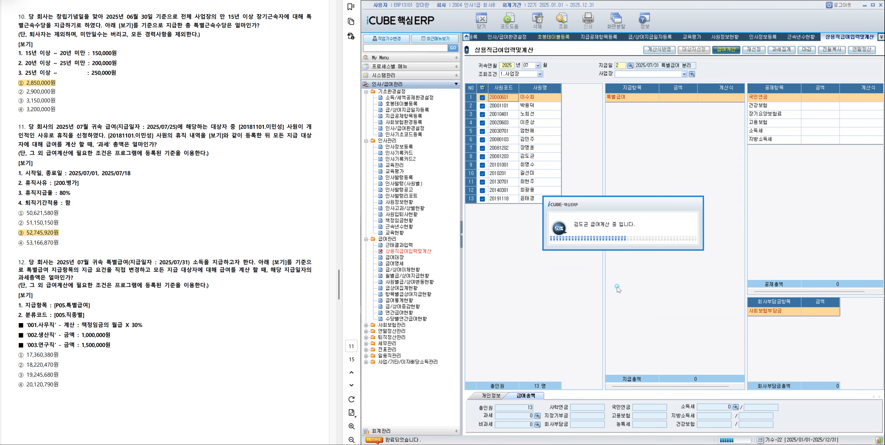
pyautogui.click(626, 246)
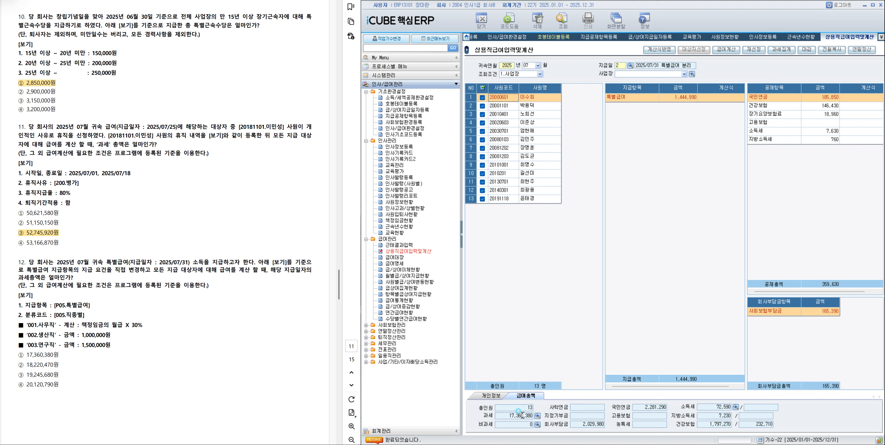
# Highlight choice ① 17,360,380원 as the answer to question 12 in the exam document.
pyautogui.moveTo(25, 354); pyautogui.dragTo(54, 354)
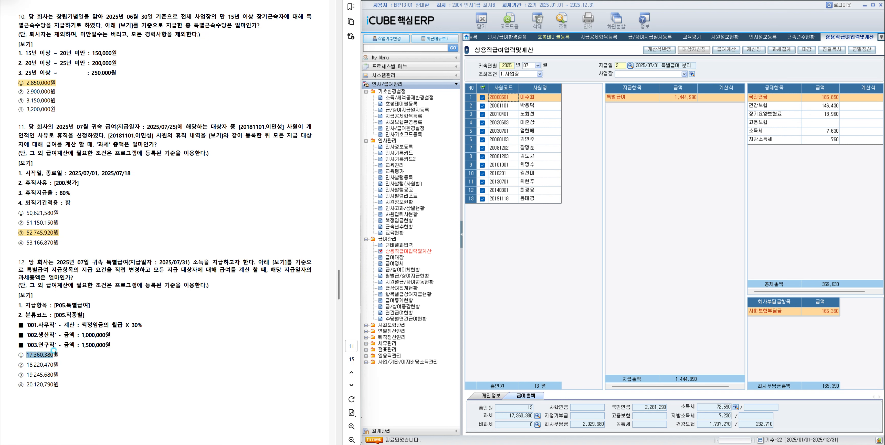
pyautogui.click(81, 368)
pyautogui.scroll(-5, 145, 337)
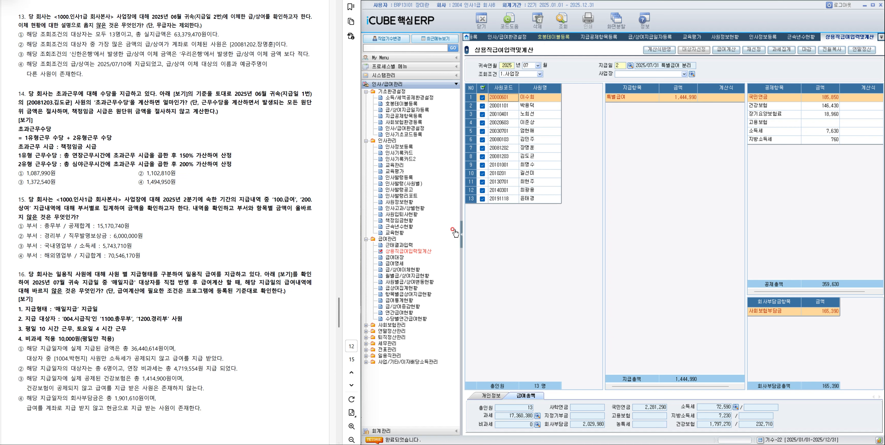
# In 급/상여이체현황, retrieve the transfers for 귀속연월 2025/06 and payment date 1, the 2025/06/25 급여.
pyautogui.click(402, 270)
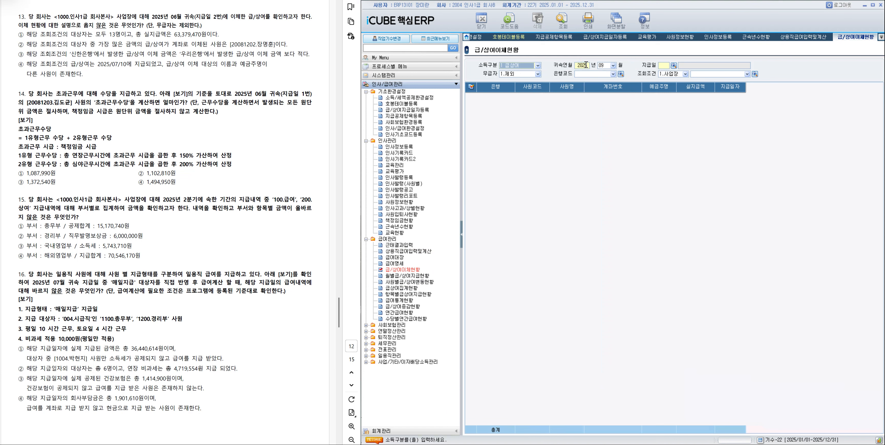
pyautogui.click(605, 65)
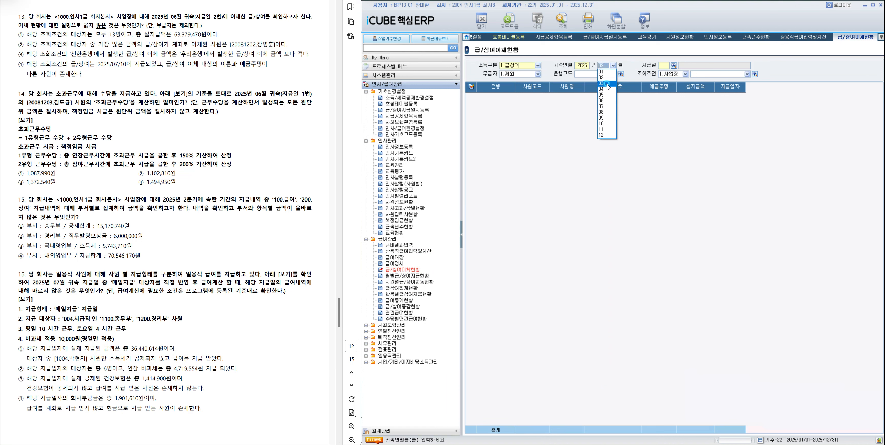
pyautogui.click(604, 101)
pyautogui.click(674, 65)
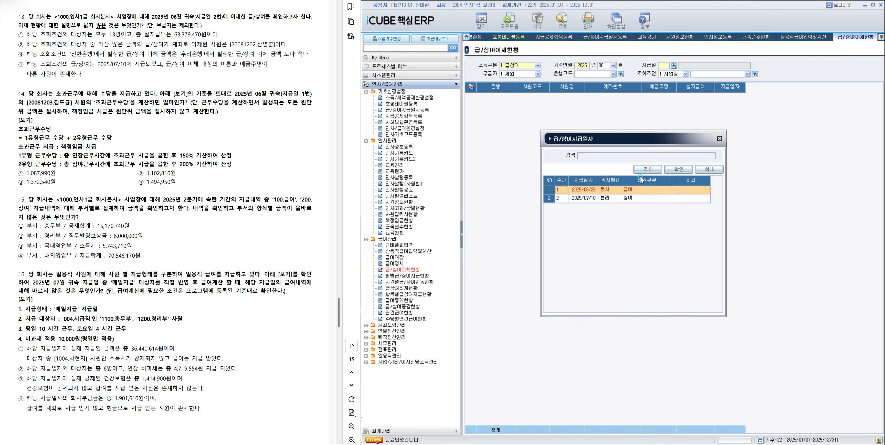
pyautogui.doubleClick(621, 190)
pyautogui.press('F12')
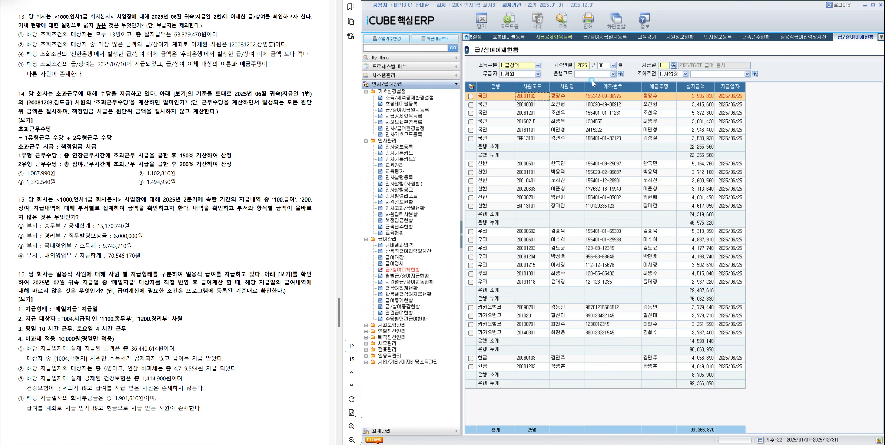
# Limit the transfer status to workplace 1000 인사1급 회사본사 and retrieve payment date 2, the 2025/07/10 상여.
pyautogui.click(749, 73)
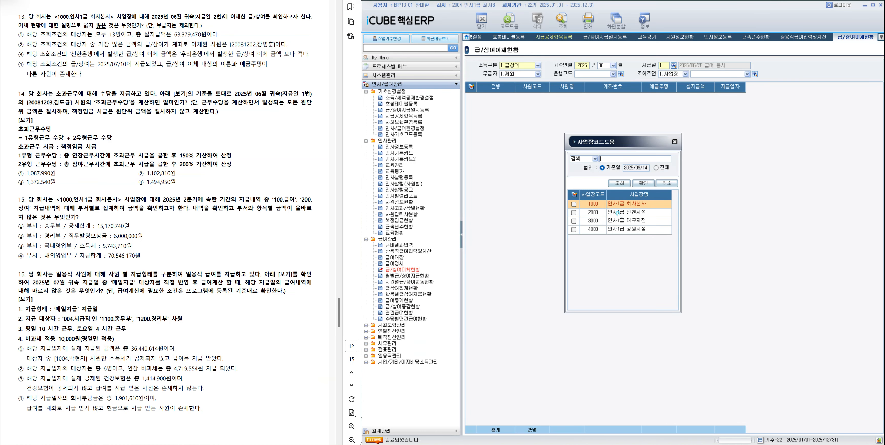
pyautogui.doubleClick(622, 203)
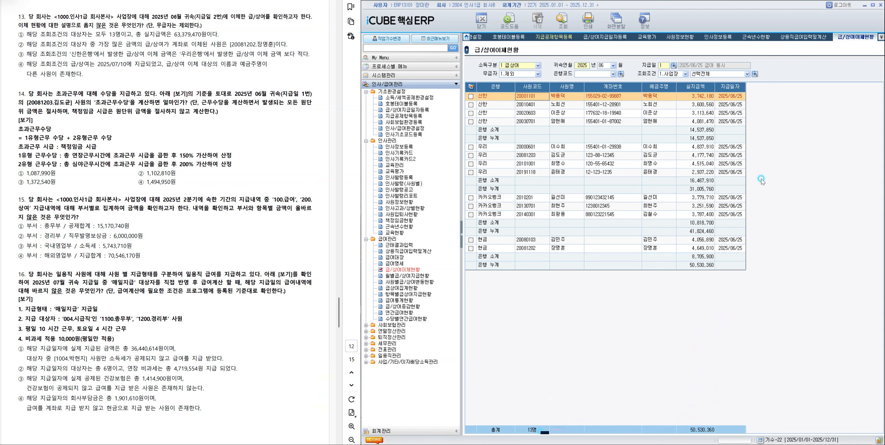
pyautogui.click(673, 65)
pyautogui.doubleClick(643, 202)
pyautogui.press('F12')
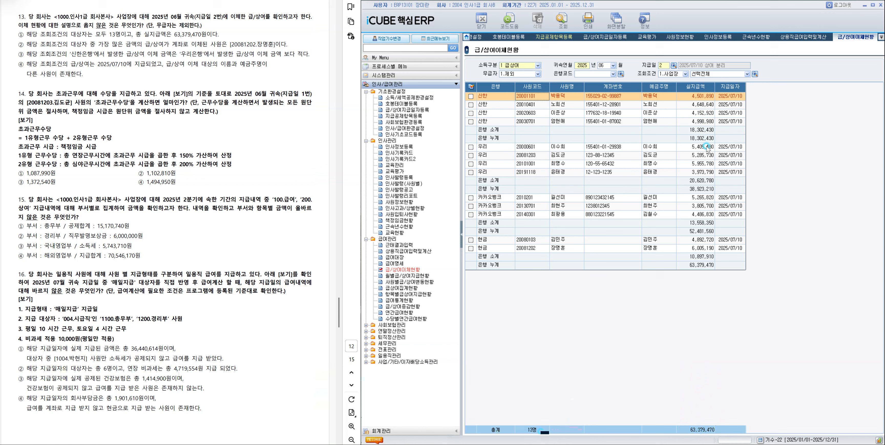
# Check which account transfer has the largest 실지급액 and highlight statement ② as the answer to question 13.
pyautogui.click(703, 165)
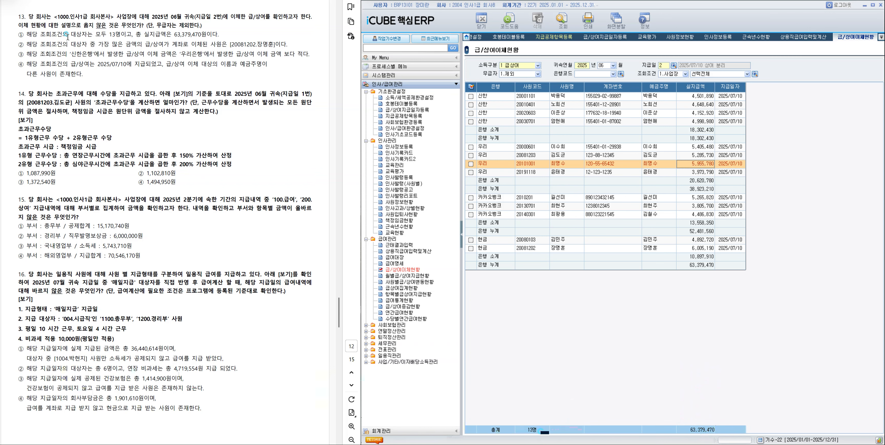
pyautogui.moveTo(22, 43); pyautogui.dragTo(288, 45)
pyautogui.click(224, 56)
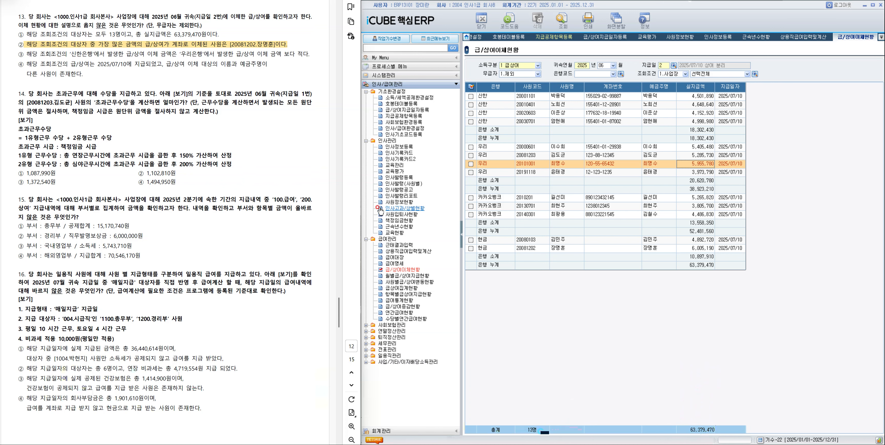
# In 근태결과입력, retrieve attendance results for 귀속연월 2025/06 and payment date 1, the 2025/06/25 급여.
pyautogui.click(399, 245)
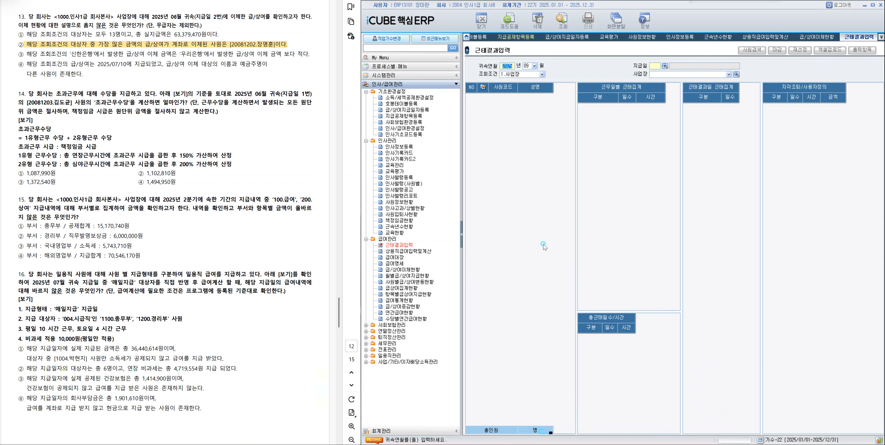
pyautogui.click(534, 65)
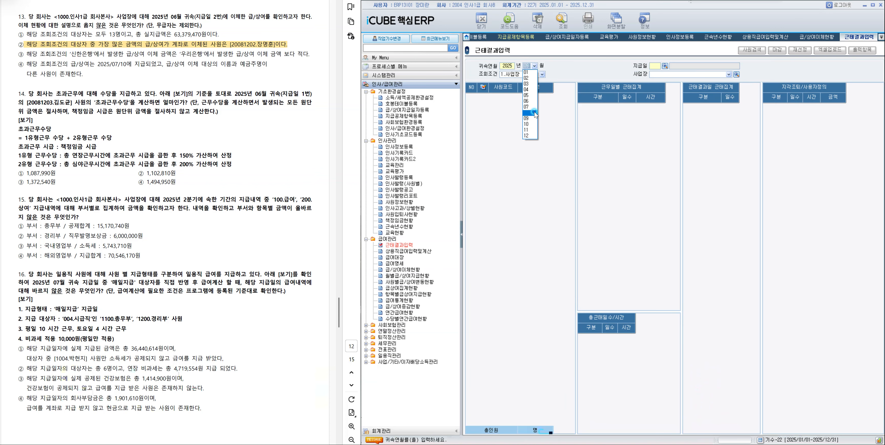
pyautogui.click(529, 102)
pyautogui.click(666, 66)
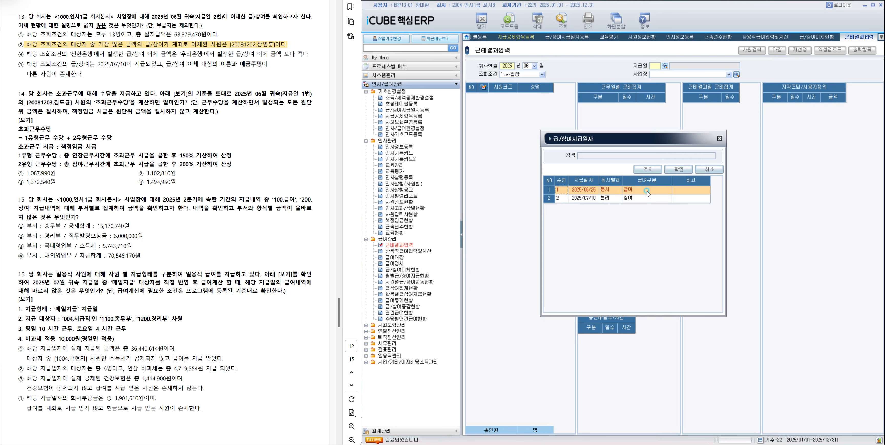
pyautogui.doubleClick(626, 191)
pyautogui.click(562, 20)
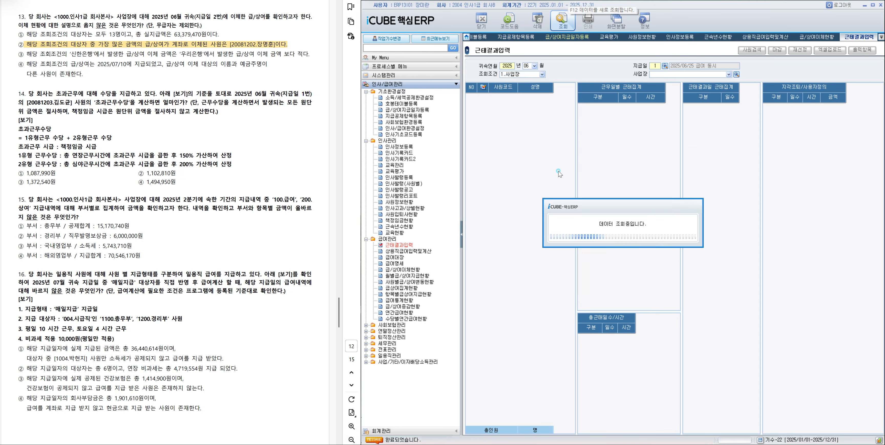
# Examine the attendance hours of the employee named in question 14 and the 시급 among the 책정임금 in 사원정보.
pyautogui.click(520, 199)
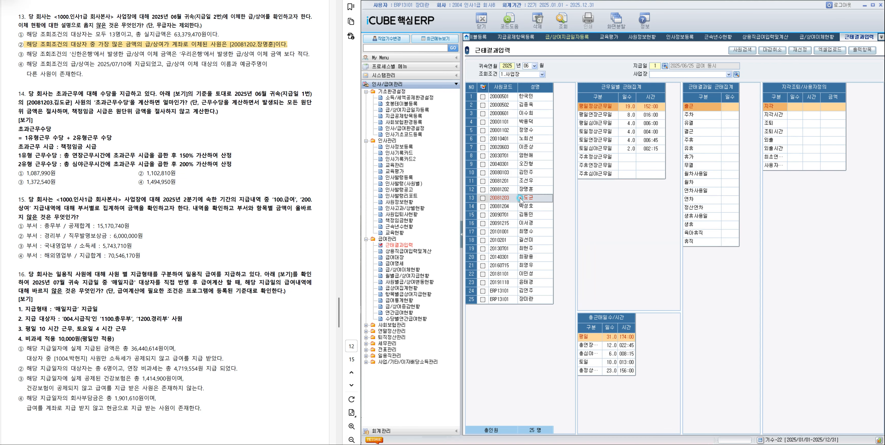
pyautogui.rightClick(520, 198)
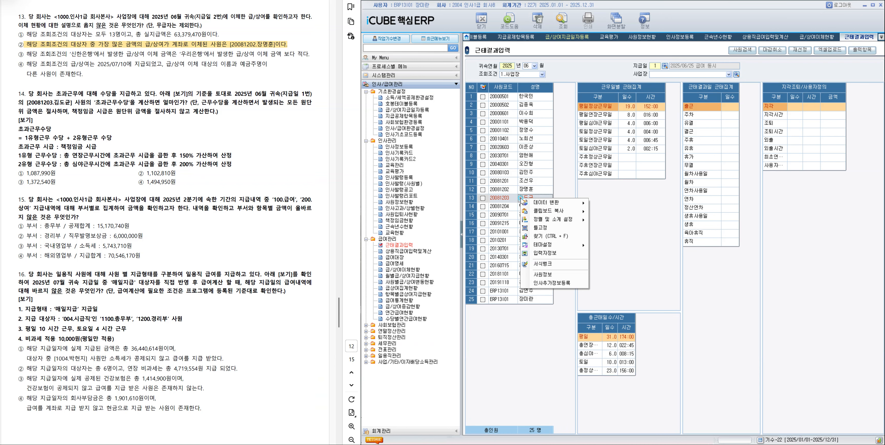
pyautogui.click(549, 277)
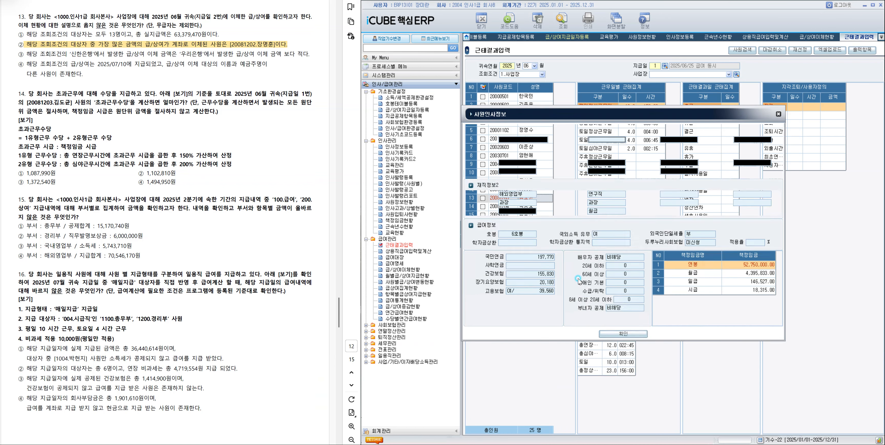
pyautogui.click(758, 290)
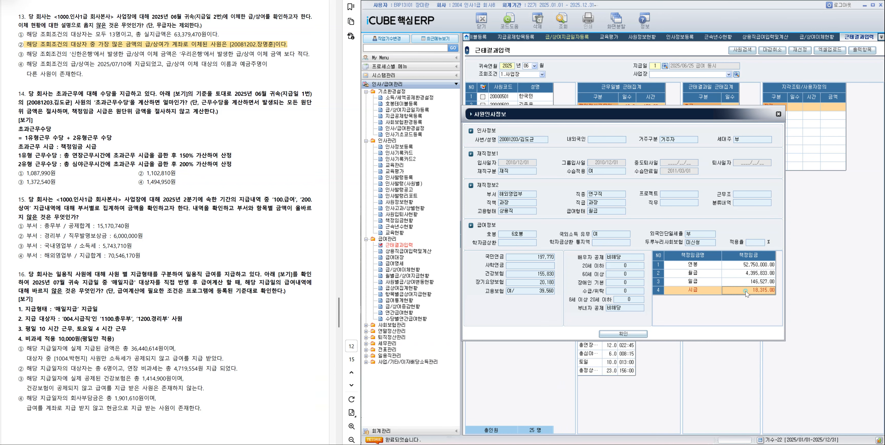
pyautogui.click(805, 106)
pyautogui.click(778, 114)
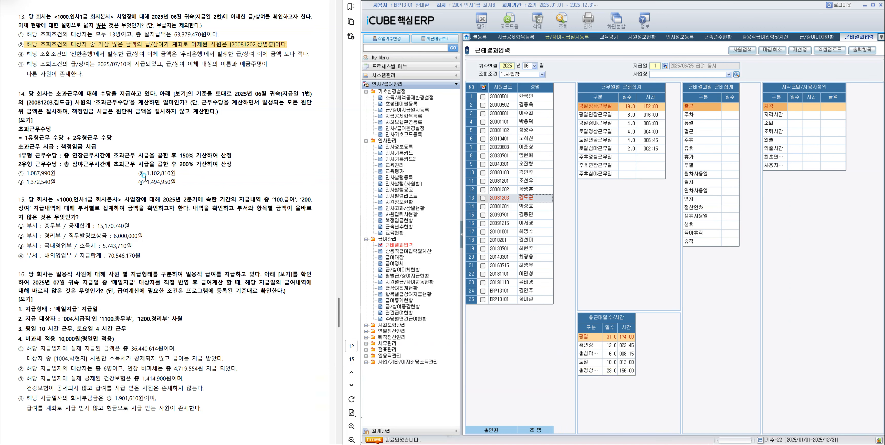
# Highlight choice ④ 1,494,950원 as the answer to question 14 in the exam document.
pyautogui.moveTo(146, 184); pyautogui.dragTo(177, 182)
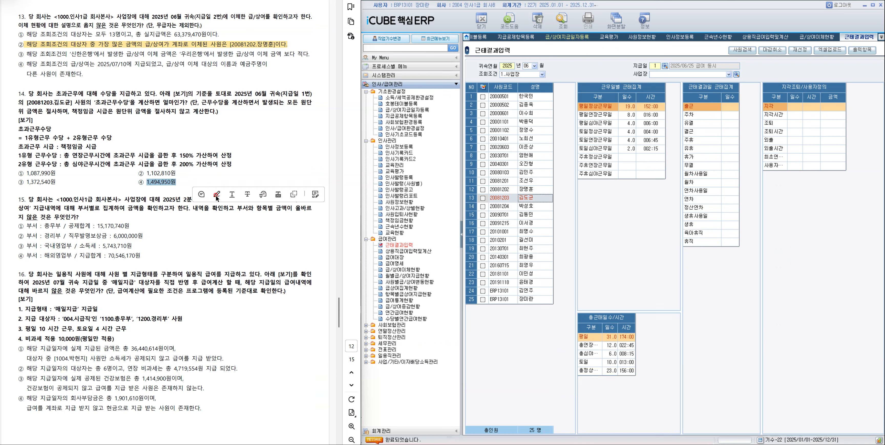
pyautogui.click(216, 194)
pyautogui.click(262, 254)
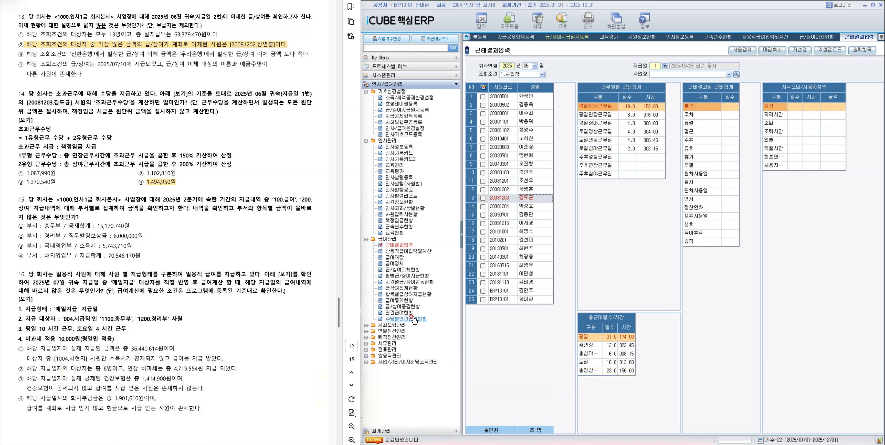
# Open 항목별급상여지급현황 and set the 귀속연월 range to 2025/04 through 2025/06.
pyautogui.click(408, 294)
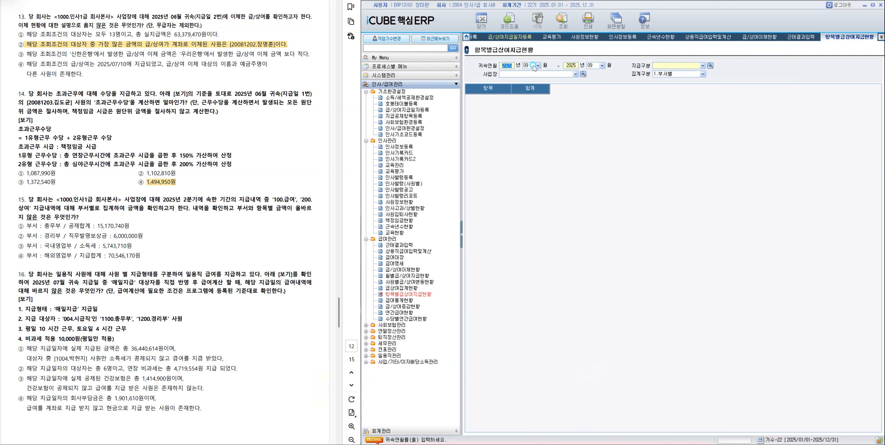
pyautogui.click(534, 67)
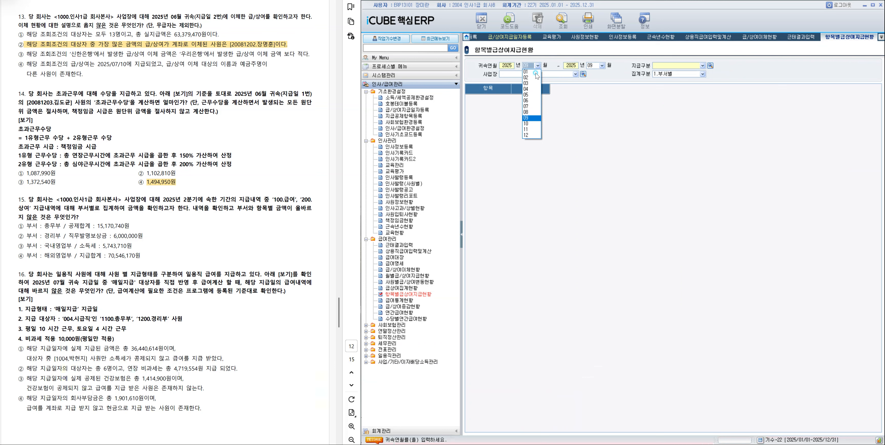
pyautogui.click(532, 89)
pyautogui.click(602, 66)
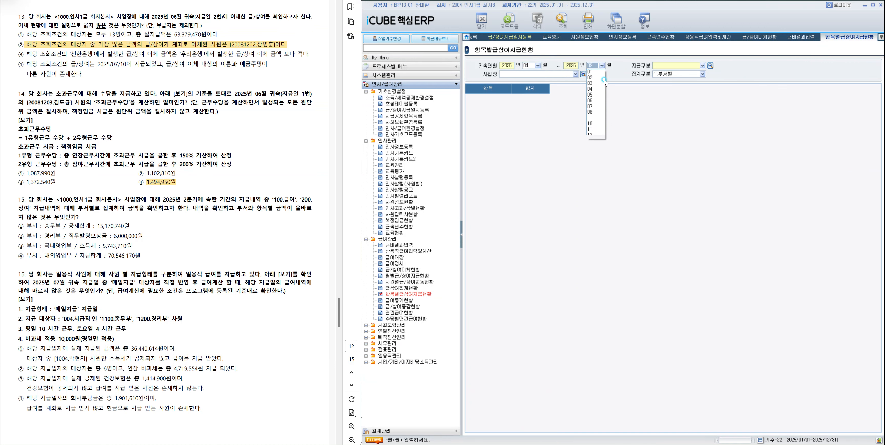
pyautogui.click(601, 98)
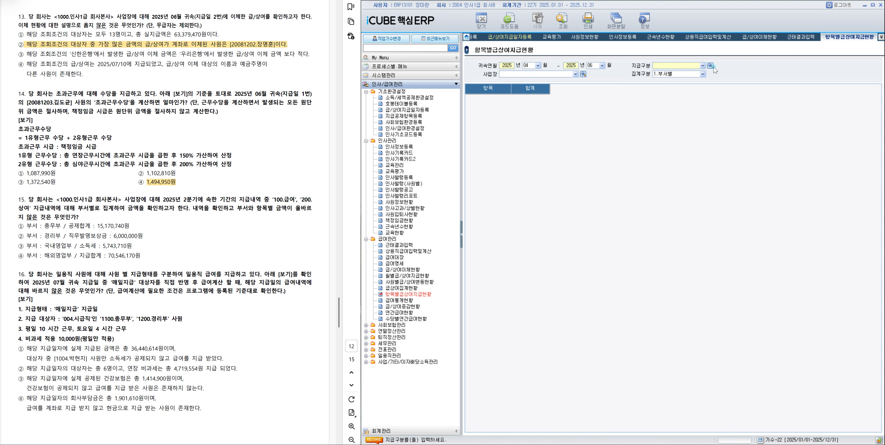
# Retrieve the payment status by department for 지급구분 100 급여 and 200 상여 at 사업장 1000 인사1급 회사본사.
pyautogui.click(710, 66)
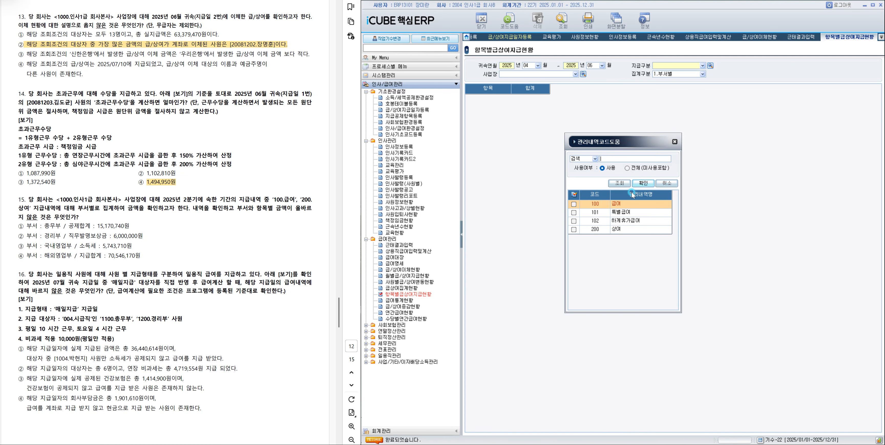
pyautogui.click(573, 205)
pyautogui.click(573, 230)
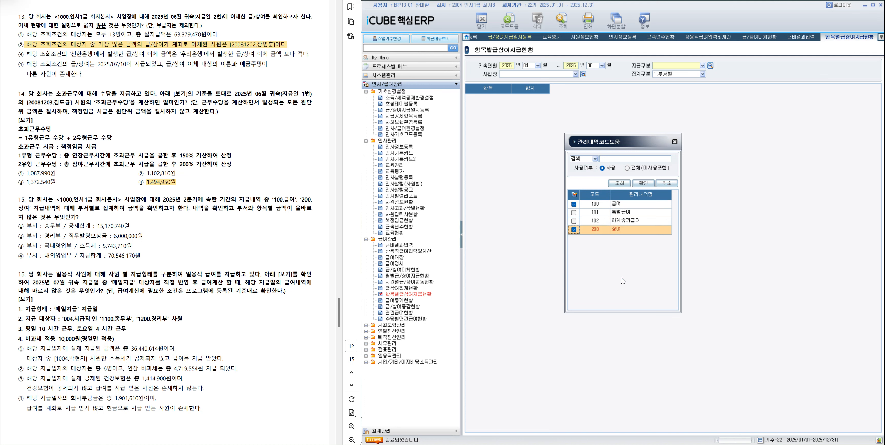
pyautogui.click(642, 182)
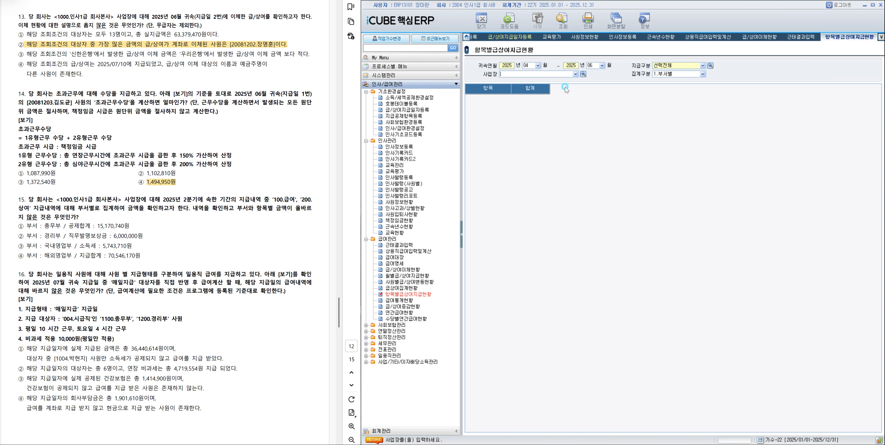
pyautogui.click(583, 74)
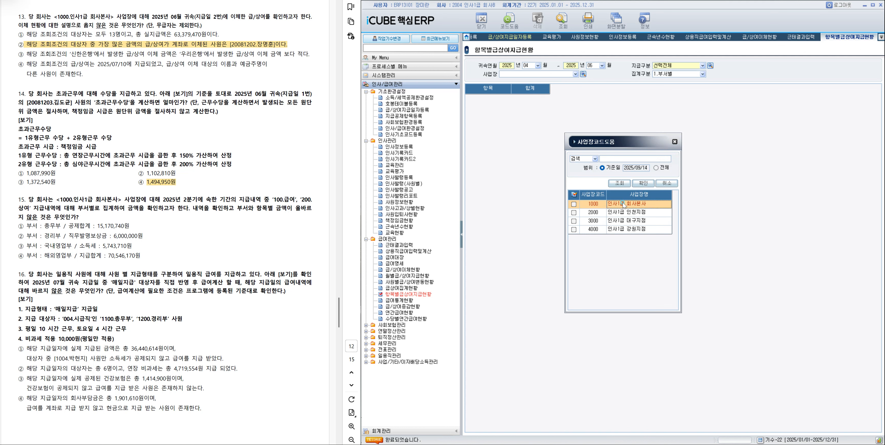
pyautogui.doubleClick(632, 203)
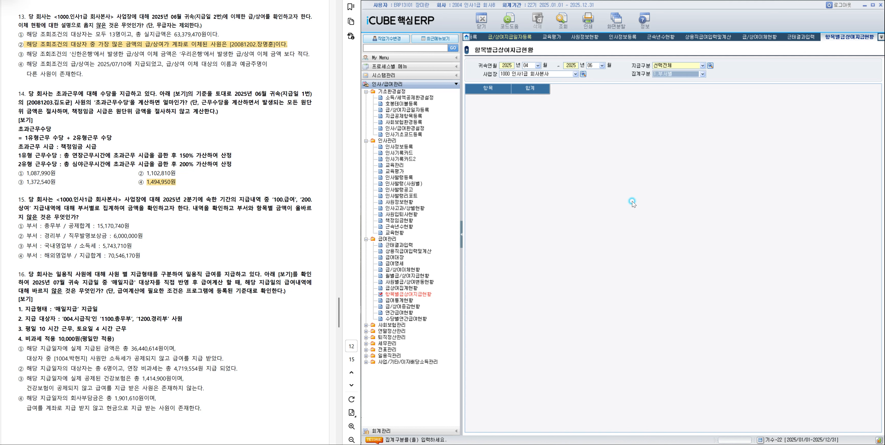
pyautogui.click(567, 30)
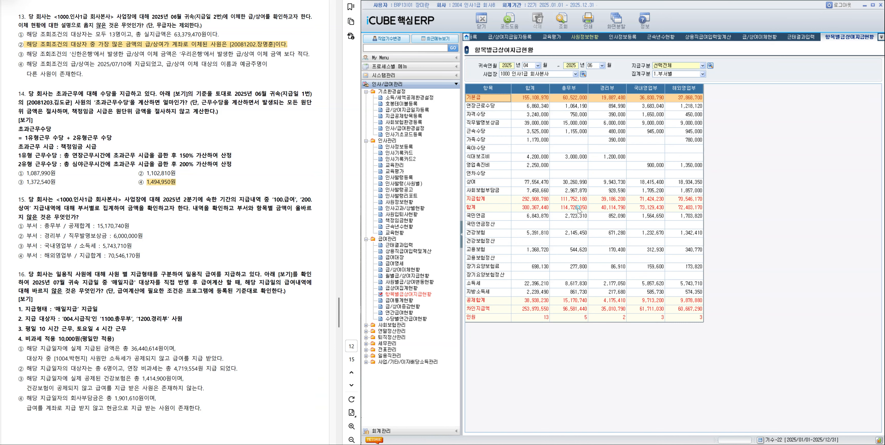
# Compare the department amounts with question 15's choices and highlight choice ③ 국내영업부 / 소득세 : 5,743,710원 as the answer.
pyautogui.click(566, 300)
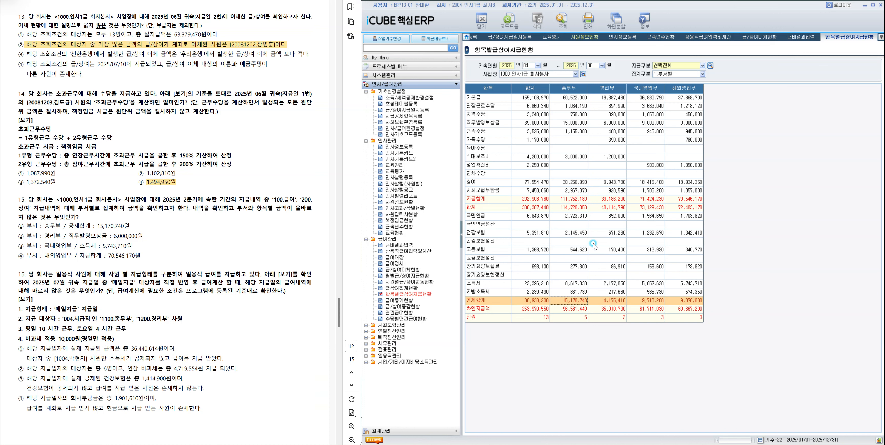
pyautogui.click(608, 124)
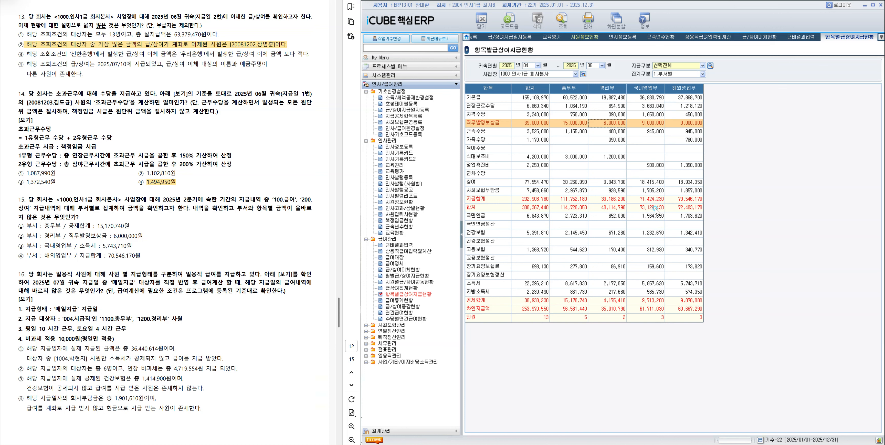
pyautogui.click(653, 283)
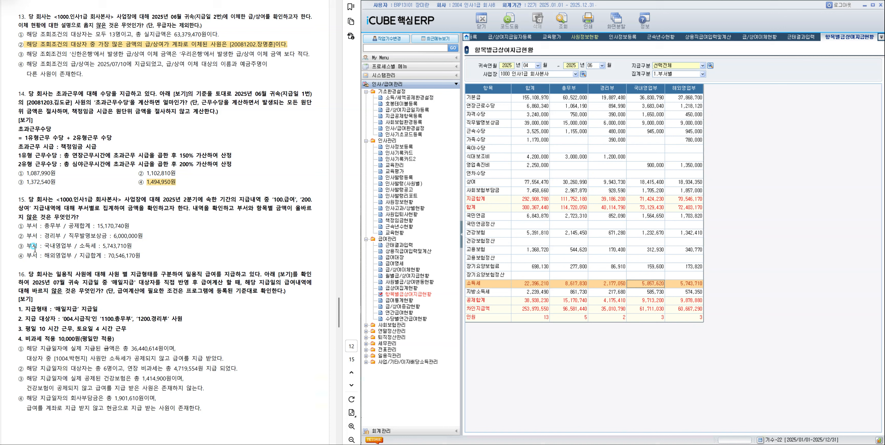
pyautogui.moveTo(27, 246); pyautogui.dragTo(129, 246)
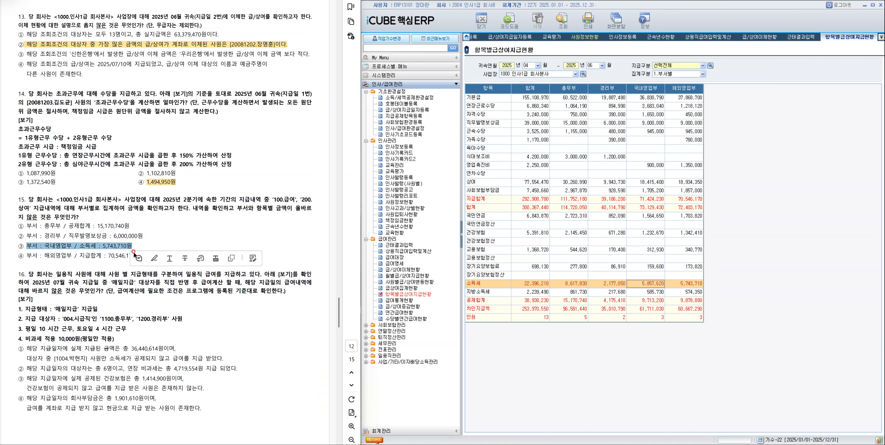
pyautogui.click(152, 258)
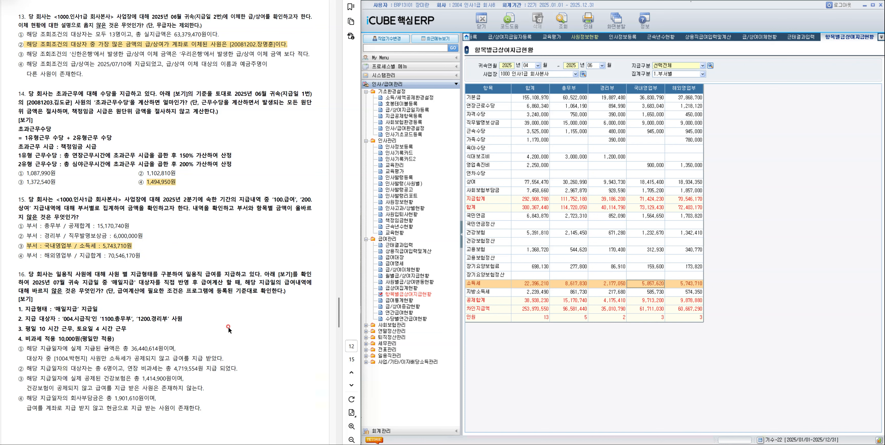
# In 일용직급여지급일자등록, set 귀속연월 to 2025/07 and choose the 매일지급 payment date of 2025/07/25.
pyautogui.click(379, 356)
pyautogui.click(380, 356)
pyautogui.doubleClick(410, 367)
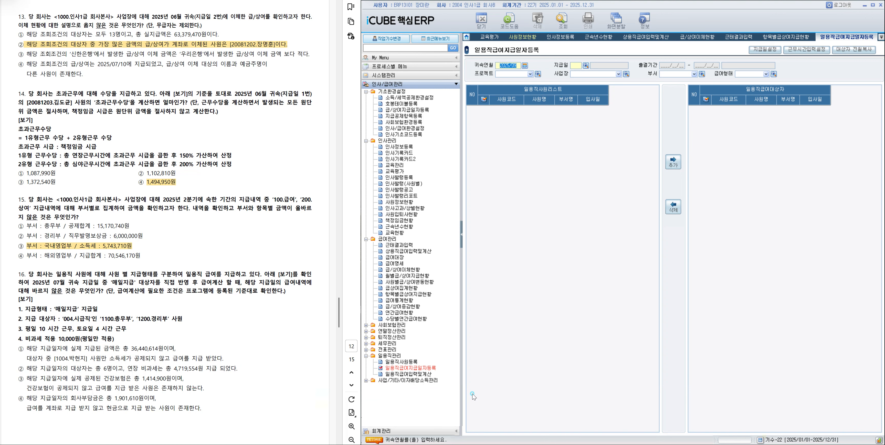
pyautogui.write('2025/07')
pyautogui.click(586, 65)
pyautogui.click(655, 189)
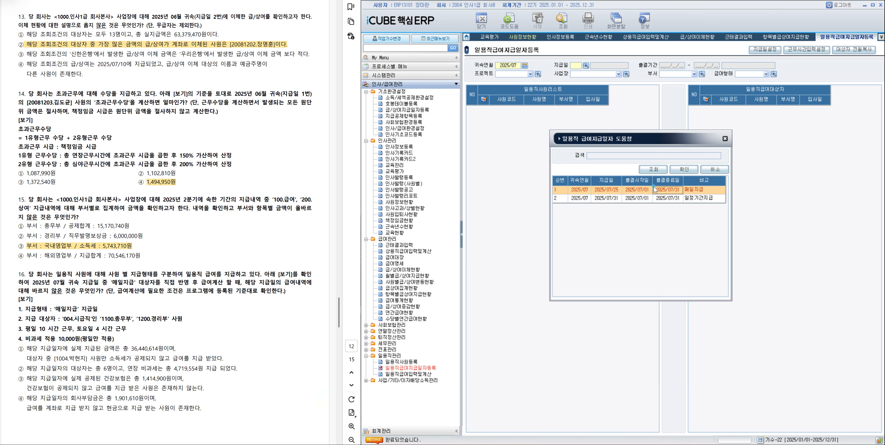
pyautogui.doubleClick(655, 189)
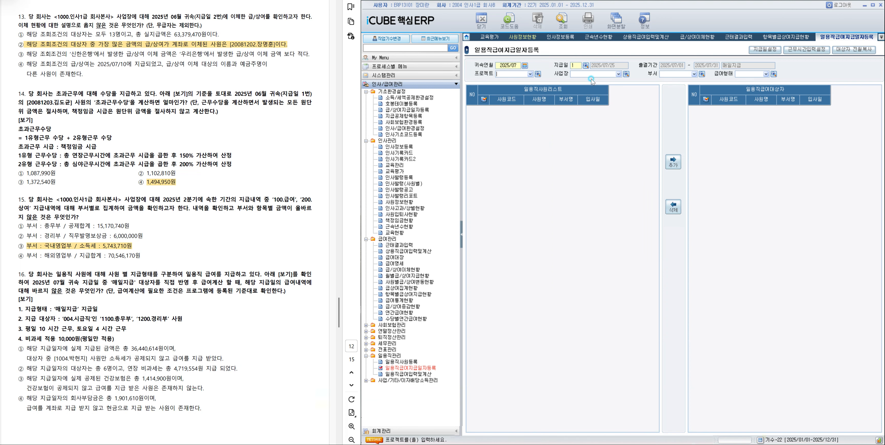
# List the 총무부 and 경리부 daily workers with 급여형태 004 시급 and add them all to the 일용직급여대상자.
pyautogui.click(702, 74)
pyautogui.click(574, 212)
pyautogui.click(644, 183)
pyautogui.click(774, 74)
pyautogui.doubleClick(622, 223)
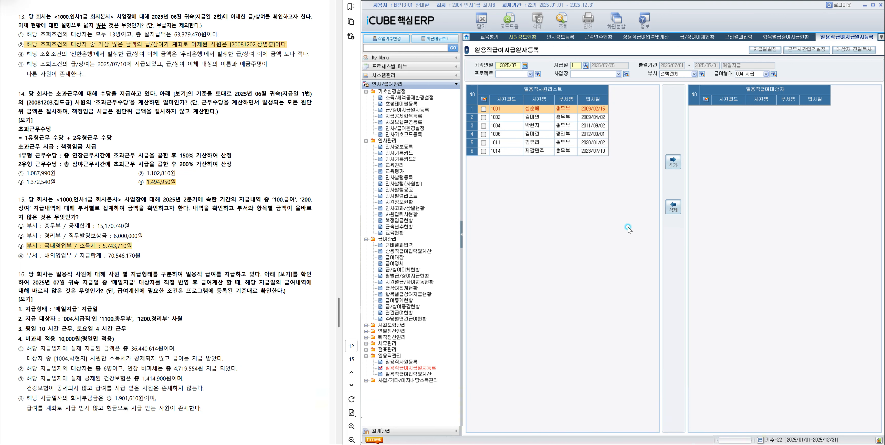
pyautogui.click(483, 100)
pyautogui.click(674, 164)
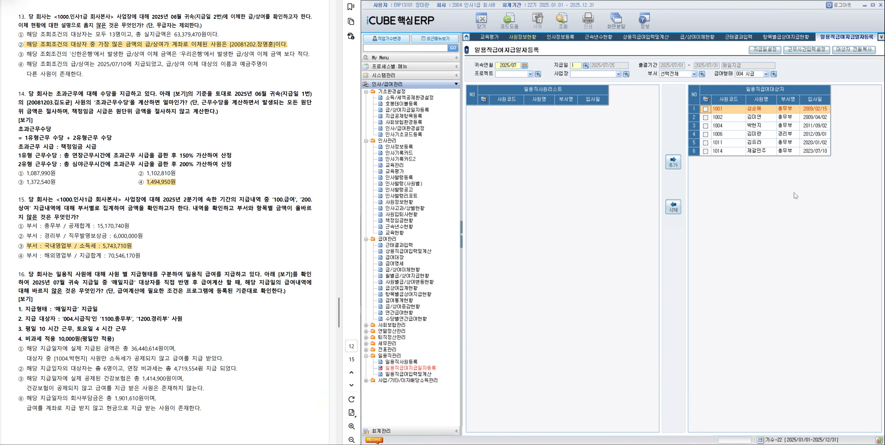
# In 일용직급여입력및계산, retrieve the payment targets for 귀속연월 2025/07 and the 매일지급 payment date.
pyautogui.click(409, 373)
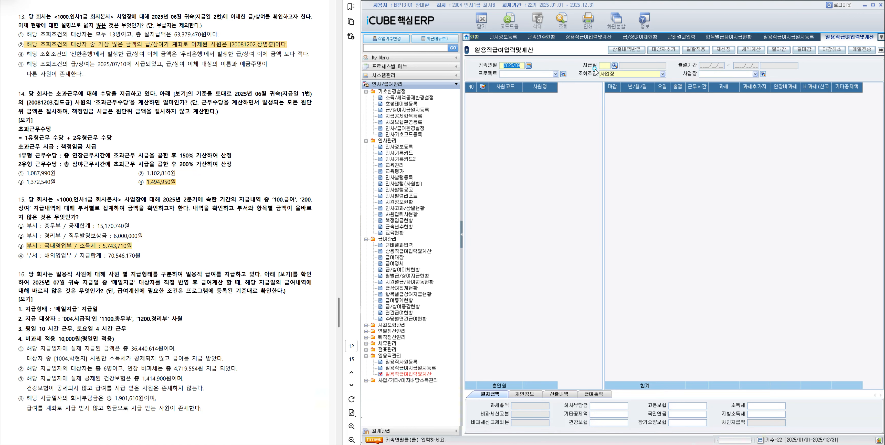
pyautogui.write('202507')
pyautogui.press('Return')
pyautogui.click(614, 66)
pyautogui.click(662, 191)
pyautogui.doubleClick(663, 191)
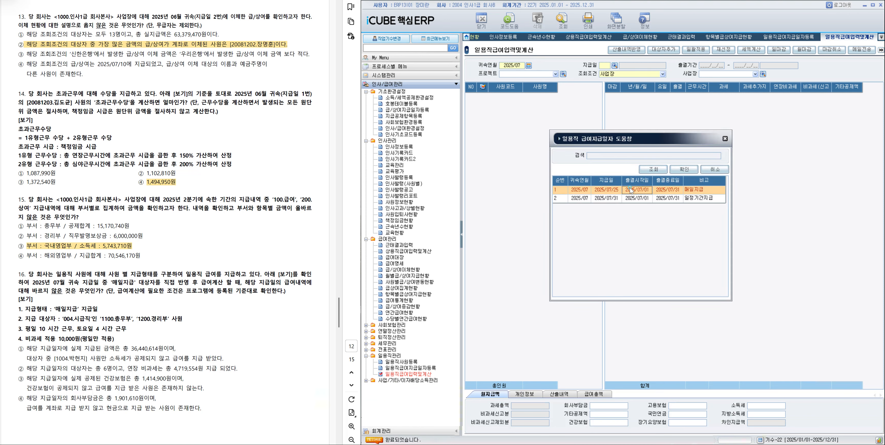
pyautogui.click(559, 29)
# Batch-apply 10 working hours on 평일 and 비과세(신고제외분) of 10,000 to all listed employees.
pyautogui.click(482, 87)
pyautogui.click(704, 50)
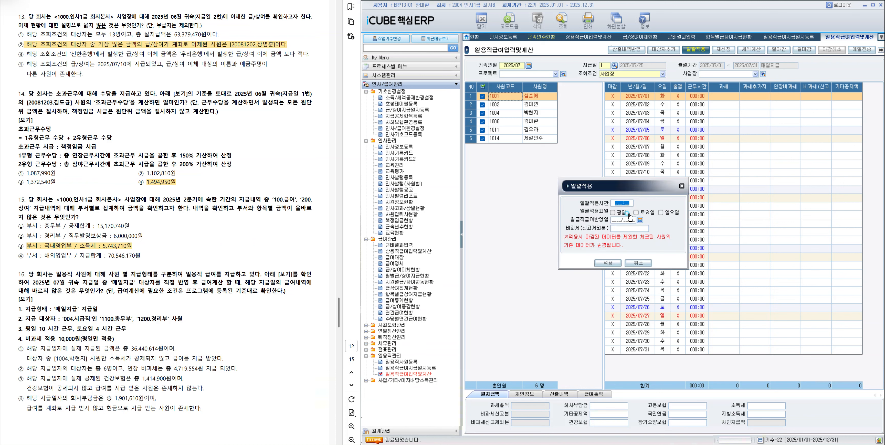
pyautogui.write('00100')
pyautogui.click(612, 212)
pyautogui.click(615, 226)
pyautogui.write('100000')
pyautogui.click(607, 263)
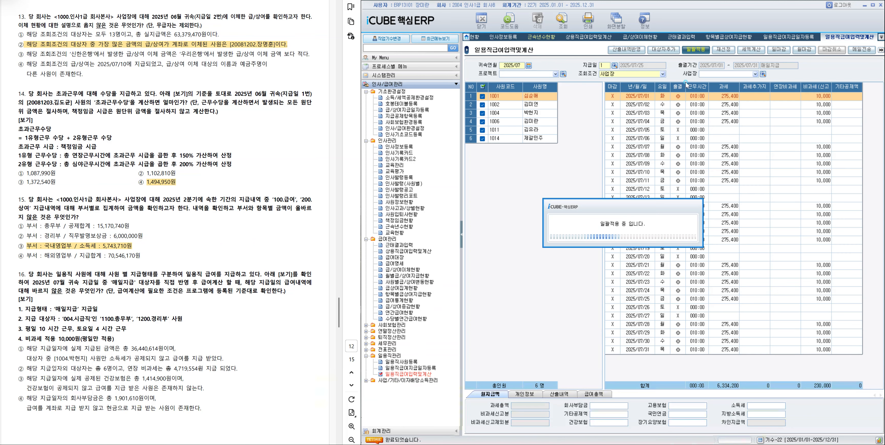
# Batch-apply 4 working hours on 토요일 to all listed employees, without a 비과세 amount.
pyautogui.click(613, 228)
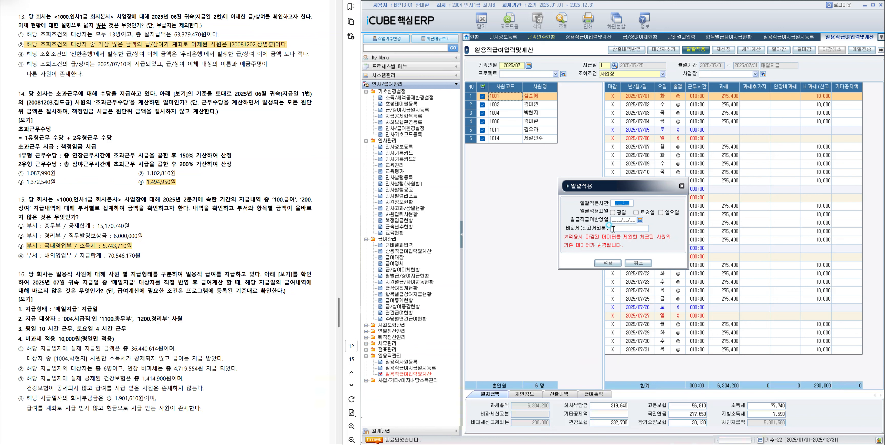
pyautogui.write('004:00')
pyautogui.click(636, 212)
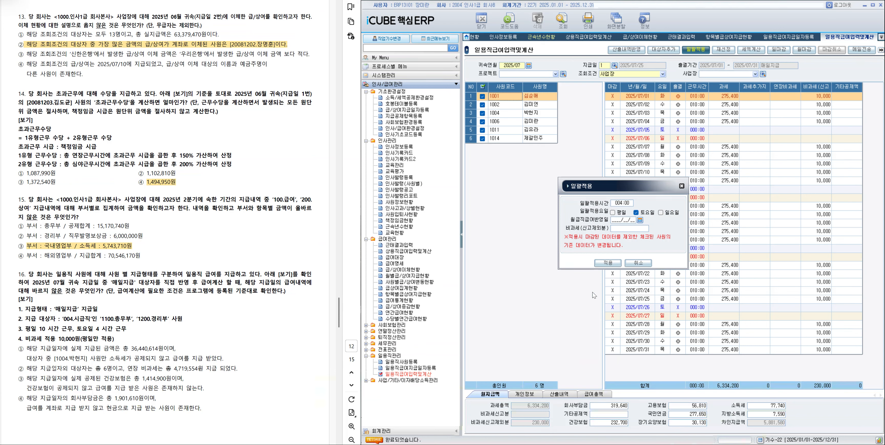
pyautogui.click(616, 264)
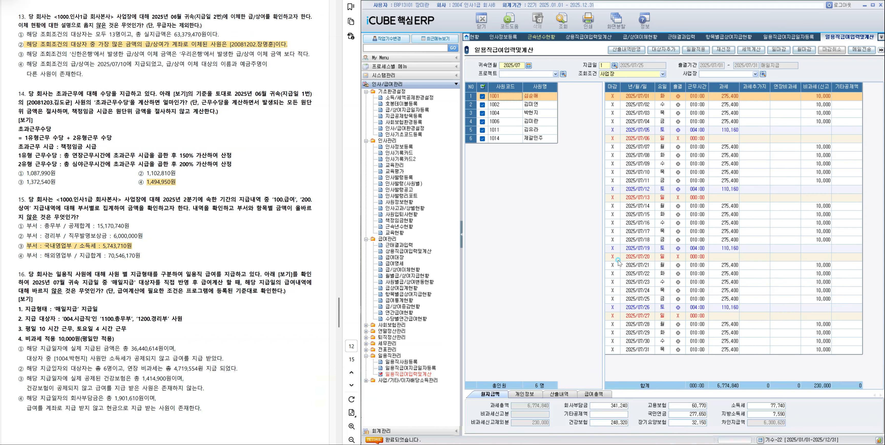
# Examine the 급여총액 totals, the 개인정보 details and the individual employees' 월지급액 deductions against question 16's statements.
pyautogui.click(591, 396)
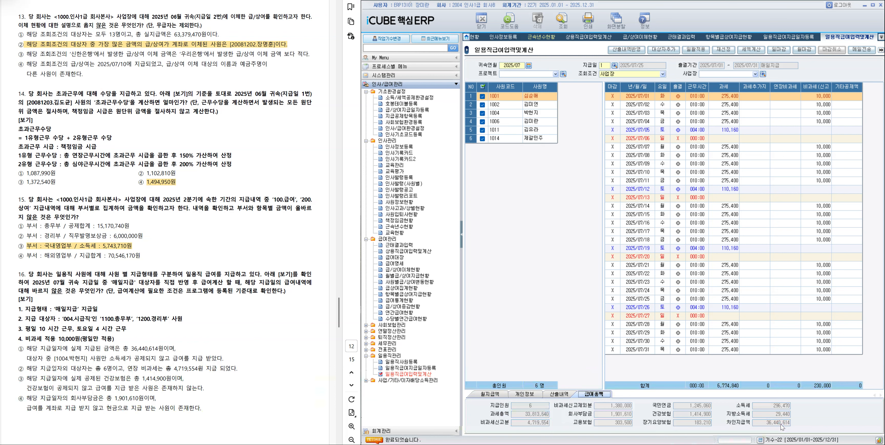
pyautogui.click(526, 395)
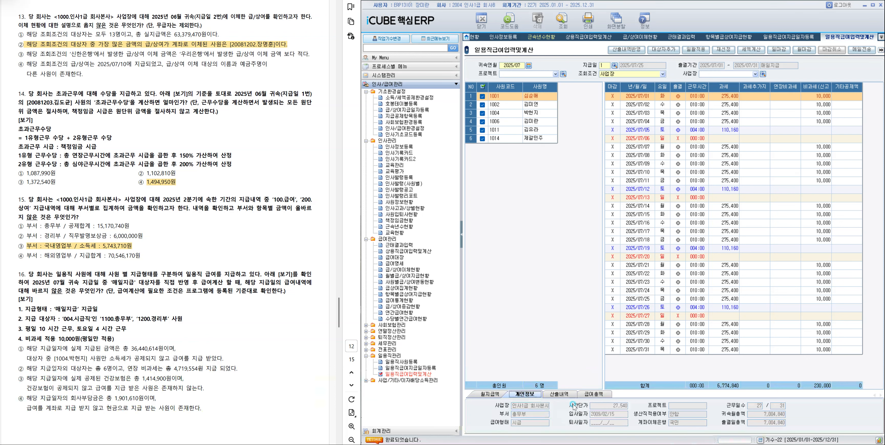
pyautogui.click(491, 394)
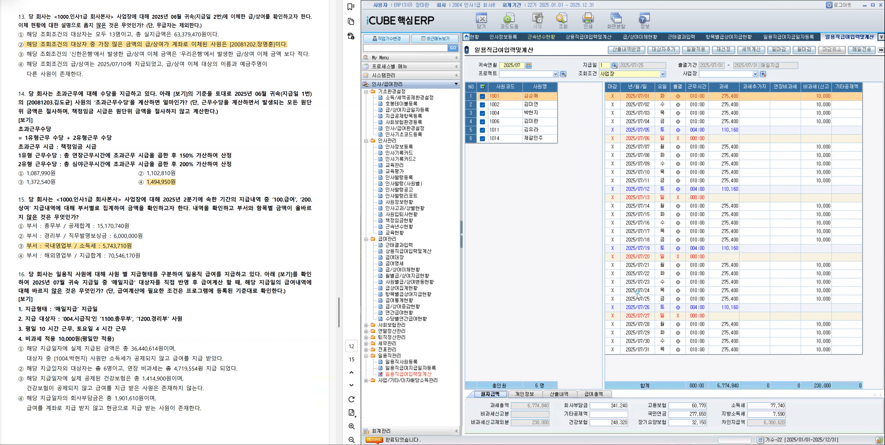
pyautogui.click(536, 112)
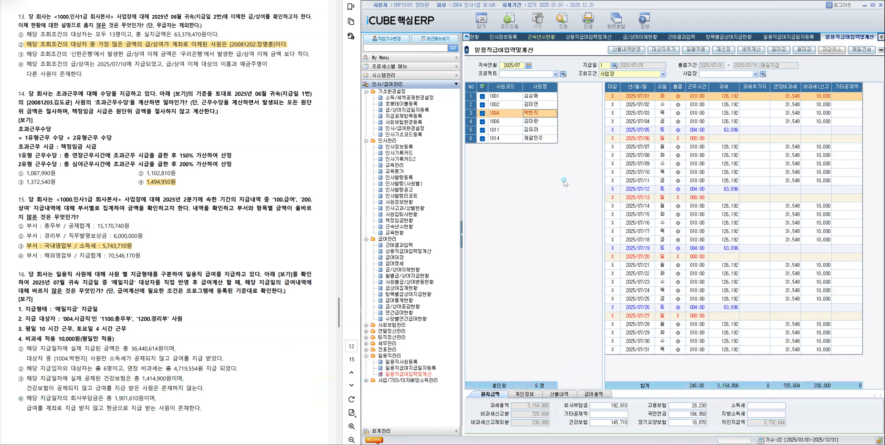
pyautogui.click(548, 123)
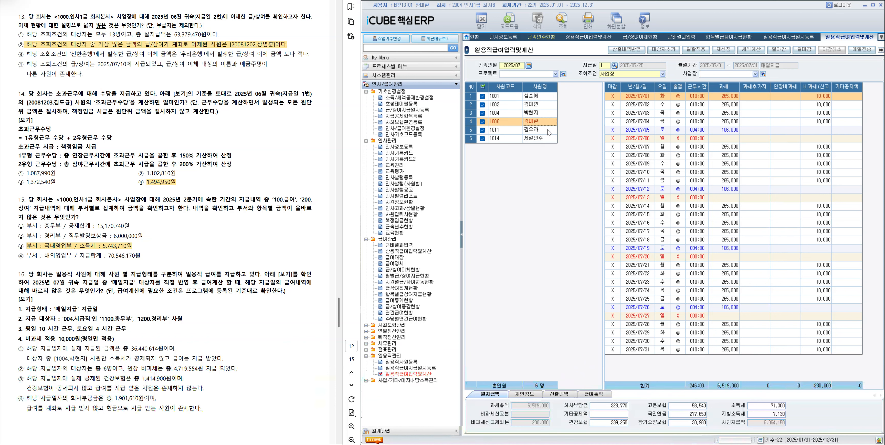
pyautogui.click(547, 130)
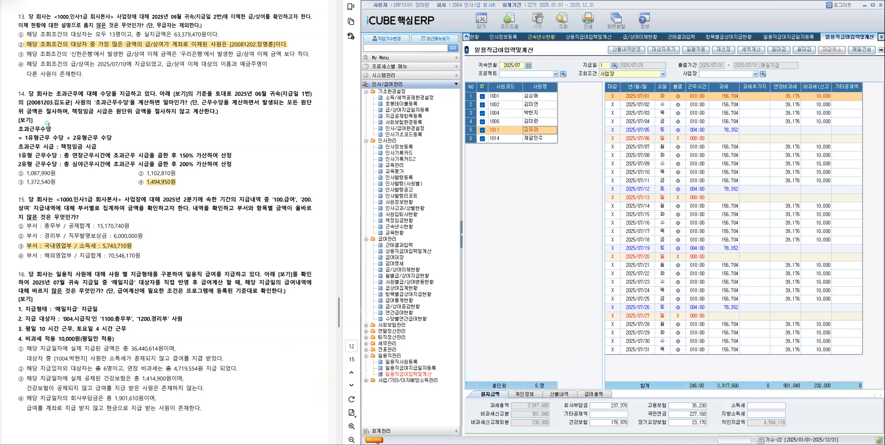
# Highlight both lines of statement ① as the answer to question 16 and go on to question 17.
pyautogui.moveTo(26, 345); pyautogui.dragTo(223, 359)
pyautogui.click(230, 372)
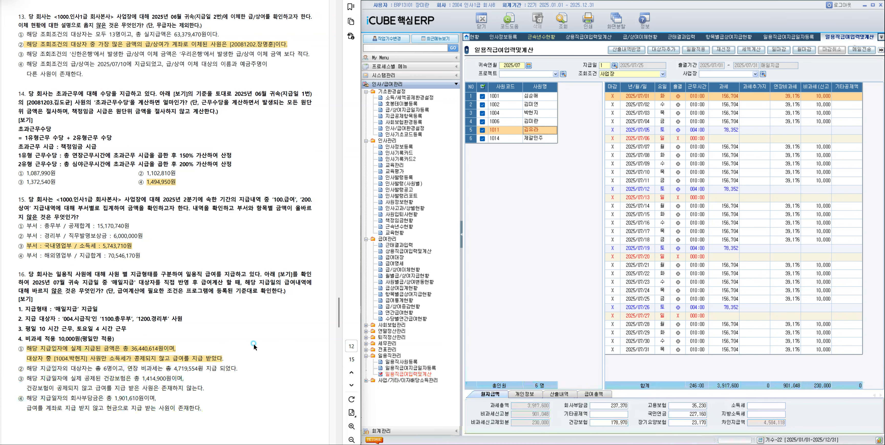
pyautogui.scroll(-3, 254, 346)
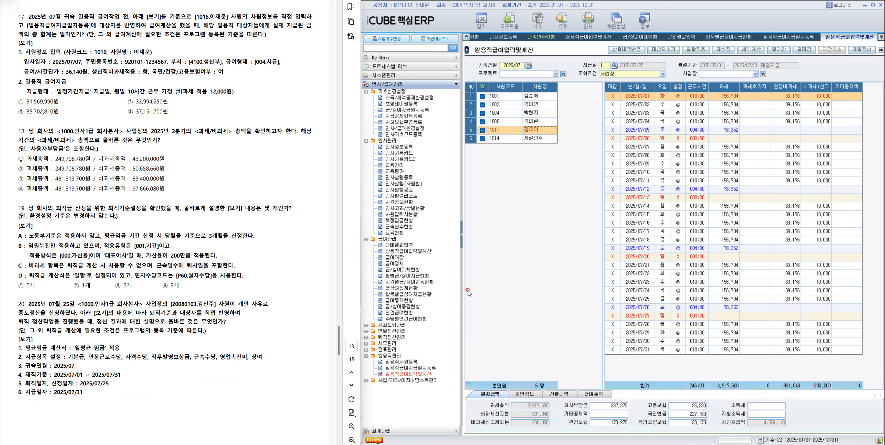
# Register daily worker 1016 in 일용직사원등록 with the given name, 입사일자 2025/07/07 and the resident registration number.
pyautogui.click(402, 363)
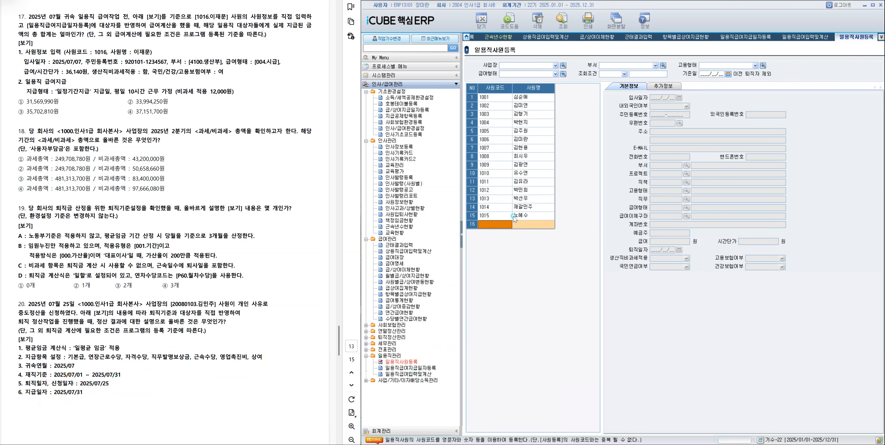
pyautogui.write('1016')
pyautogui.press('Return')
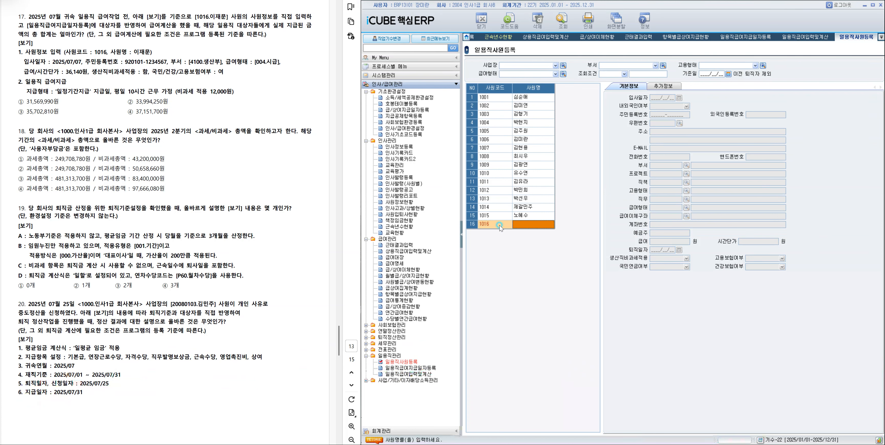
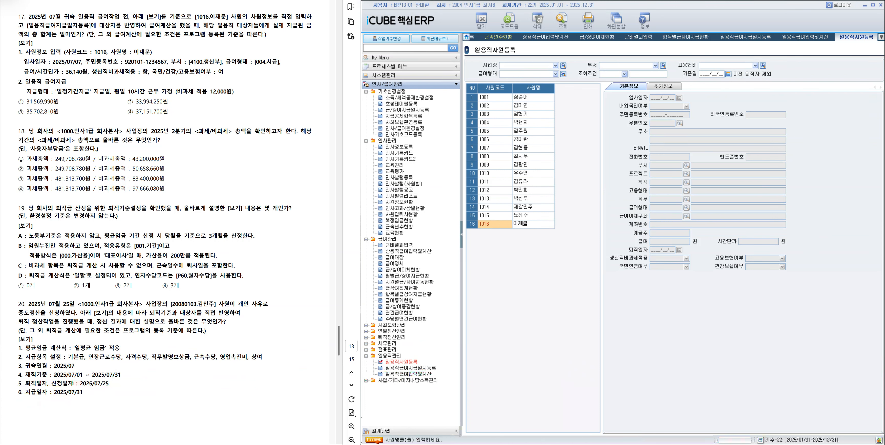
pyautogui.press('Return')
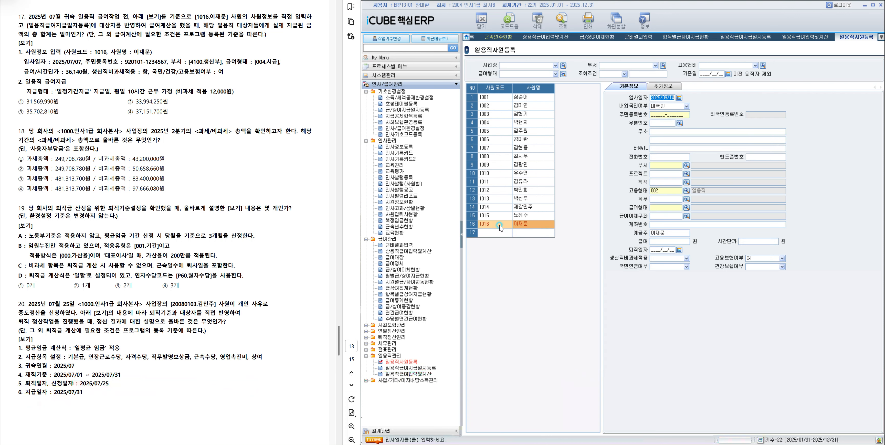
pyautogui.write('2025/07/07')
pyautogui.press('Return')
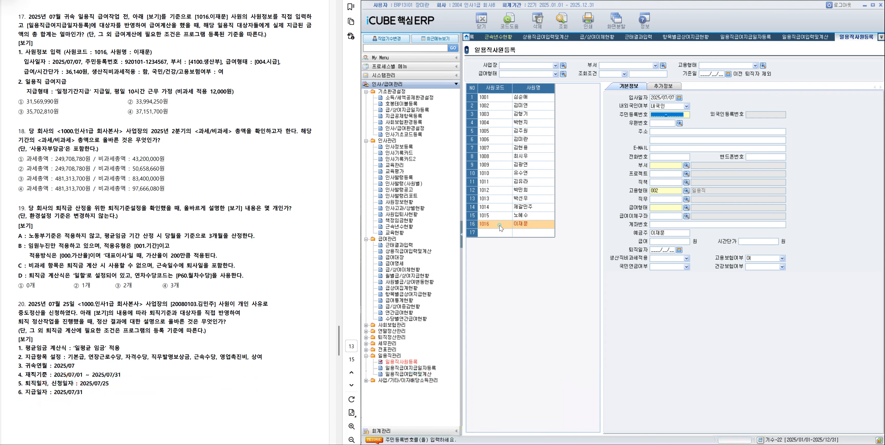
pyautogui.write('920101-1234567')
pyautogui.press('Return')
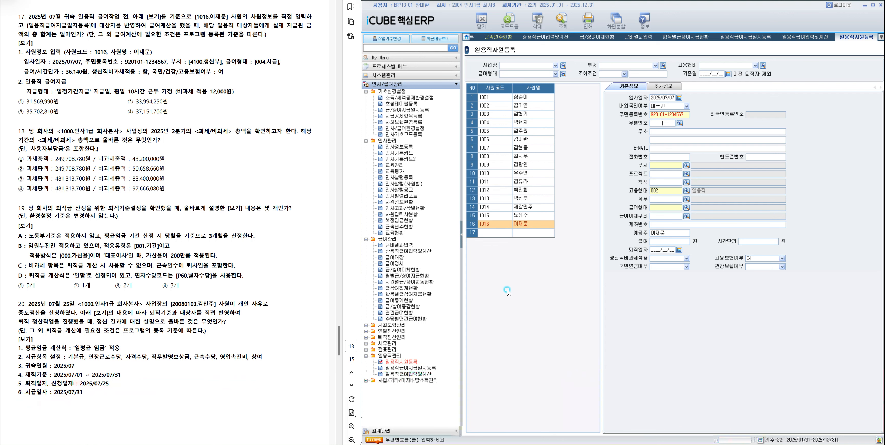
# Assign worker 1016 to 부서 4100 생산부 with 급여형태 004 시급 and a 급여 of 36,140원.
pyautogui.doubleClick(610, 246)
pyautogui.click(686, 207)
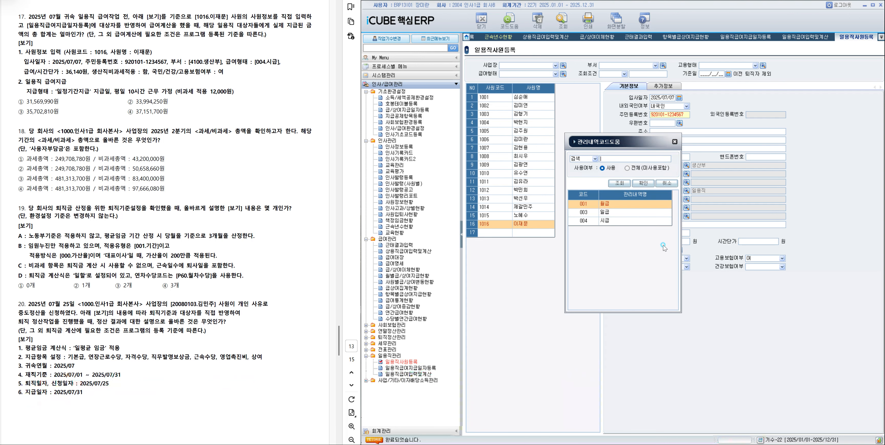
pyautogui.doubleClick(636, 222)
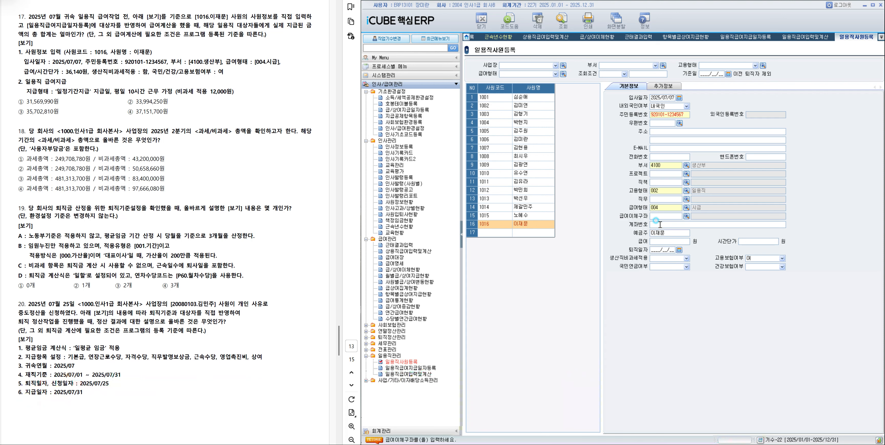
pyautogui.click(662, 240)
pyautogui.write('36,140')
pyautogui.press('Return')
pyautogui.click(668, 250)
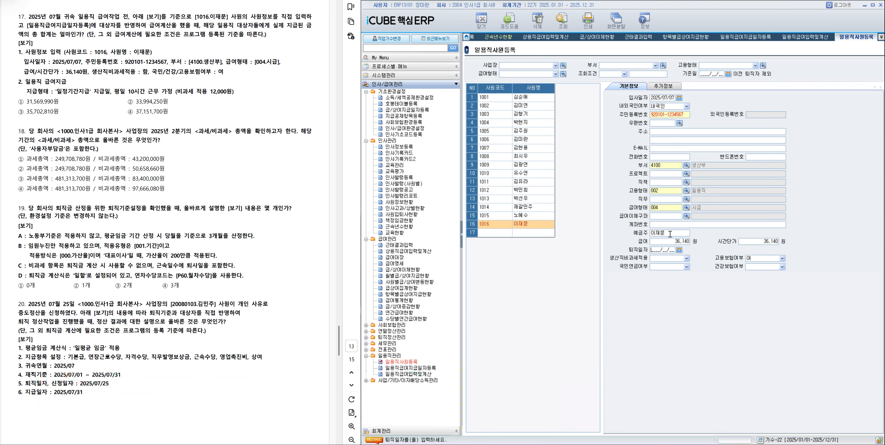
# Set worker 1016's 생산직비과세적용 to 함 and 국민연금여부 and 건강보험여부 to 여, and save the record.
pyautogui.click(685, 259)
pyautogui.click(673, 270)
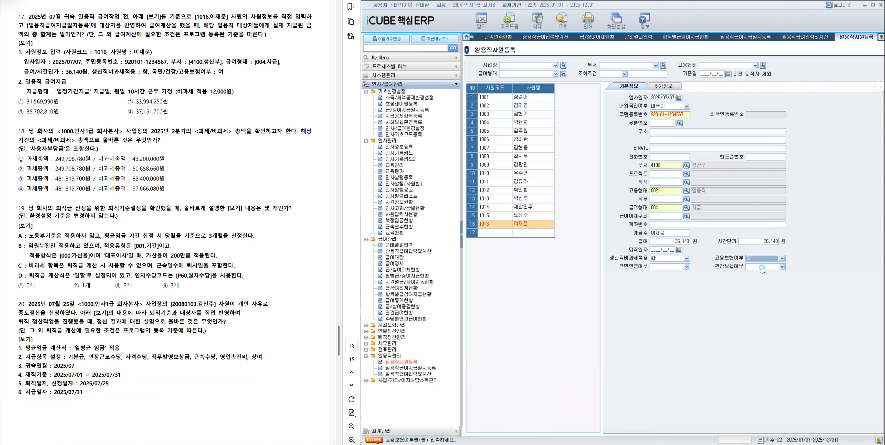
pyautogui.click(688, 267)
pyautogui.click(678, 279)
pyautogui.click(781, 267)
pyautogui.click(757, 278)
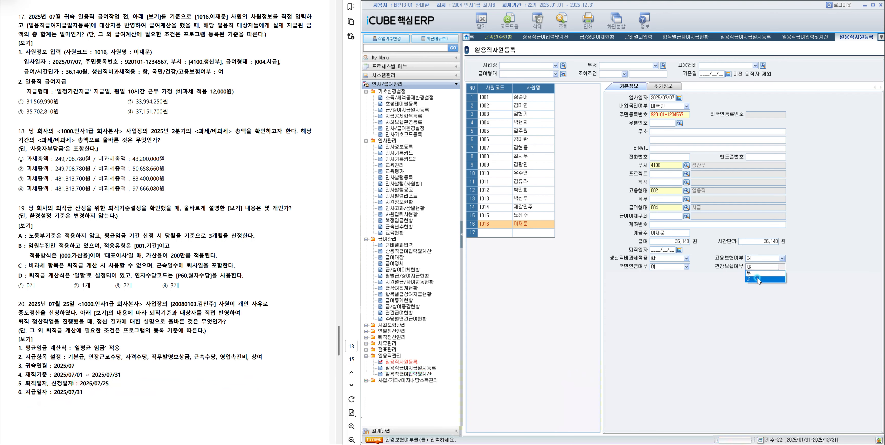
pyautogui.click(540, 225)
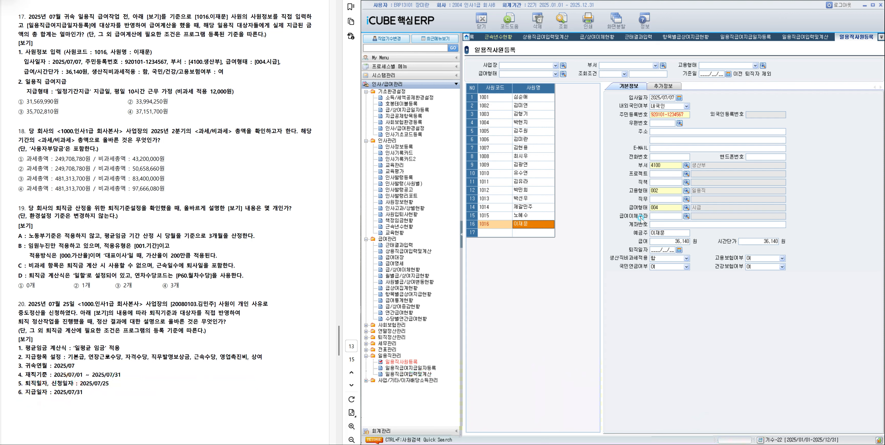
# In 일용직급여지급일자등록, query the 2025/07 일정기간지급 payment date with the 부서 and 급여형태 filters cleared.
pyautogui.click(423, 367)
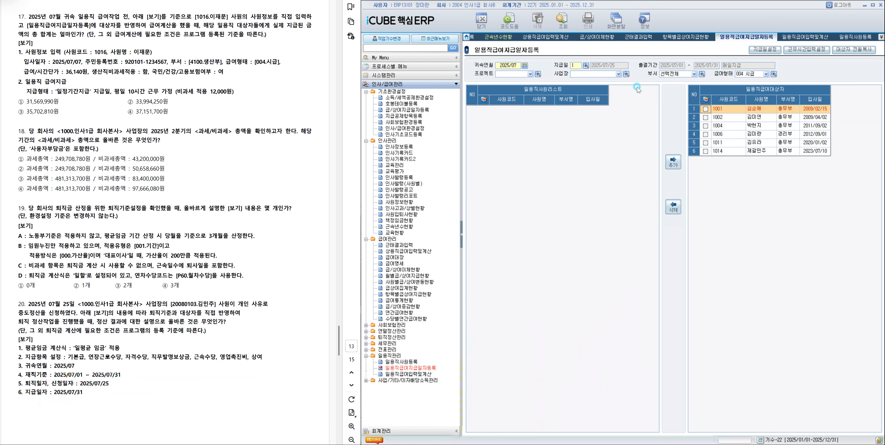
pyautogui.click(585, 64)
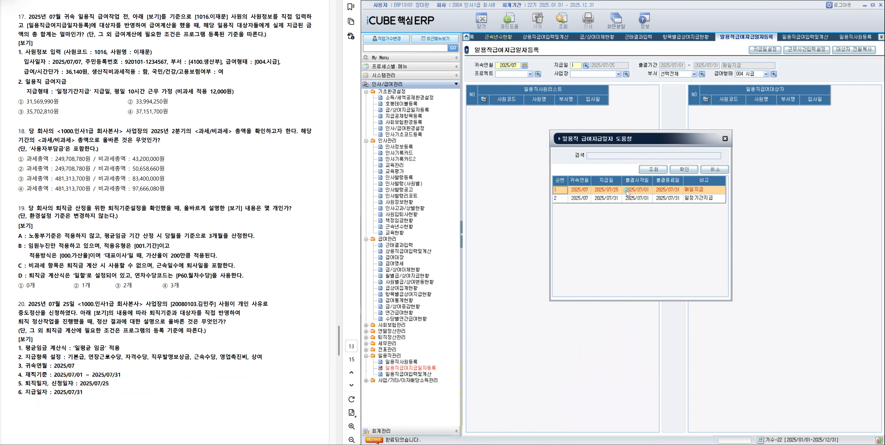
pyautogui.doubleClick(628, 201)
pyautogui.click(675, 74)
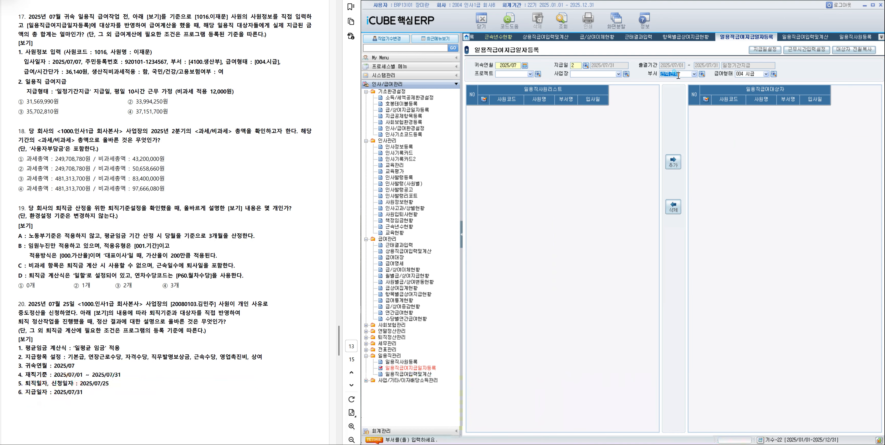
pyautogui.press('Delete')
pyautogui.click(751, 73)
pyautogui.press('Delete')
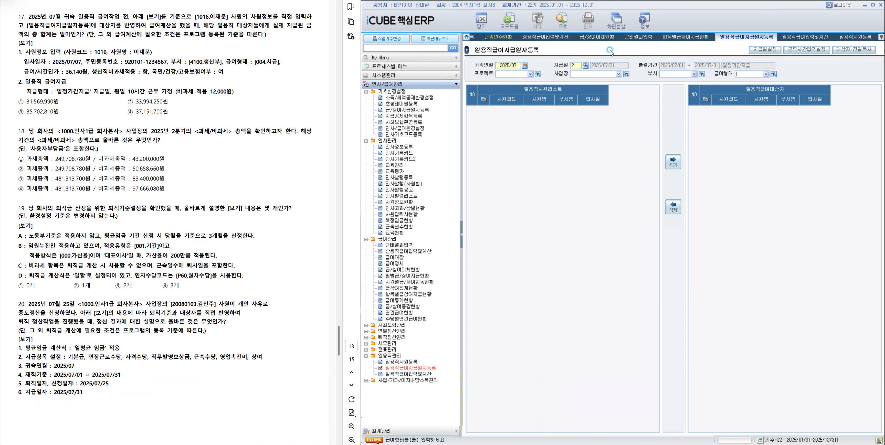
pyautogui.click(563, 22)
# Add worker 1016 from the 일용직사원리스트 to the 일용직급여대상자 list.
pyautogui.click(543, 183)
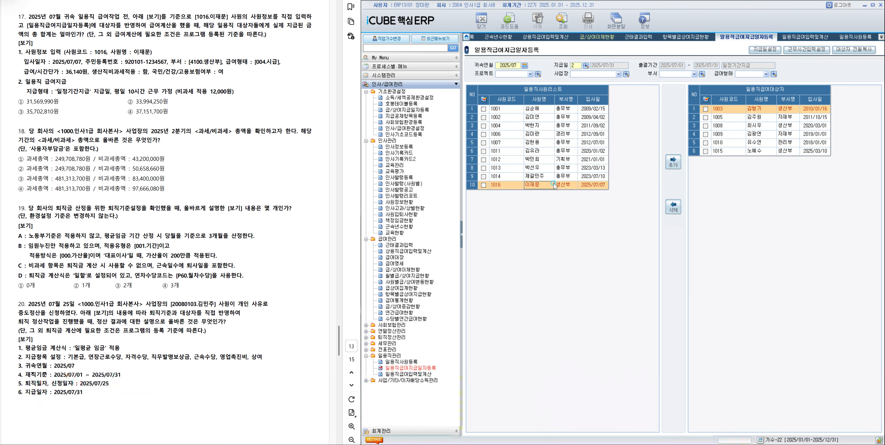
pyautogui.click(483, 185)
pyautogui.click(673, 162)
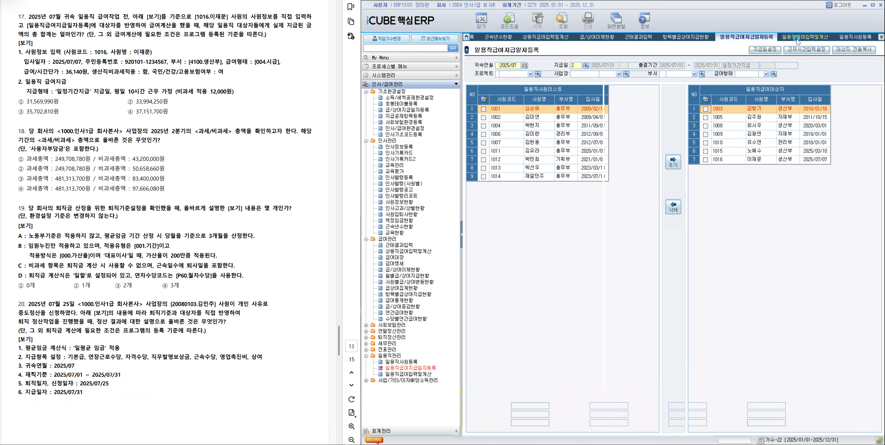
# Load the 일정기간지급 payment date 2025/07/31 in 일용직급여입력및계산 and select all listed employees.
pyautogui.click(614, 65)
pyautogui.doubleClick(666, 198)
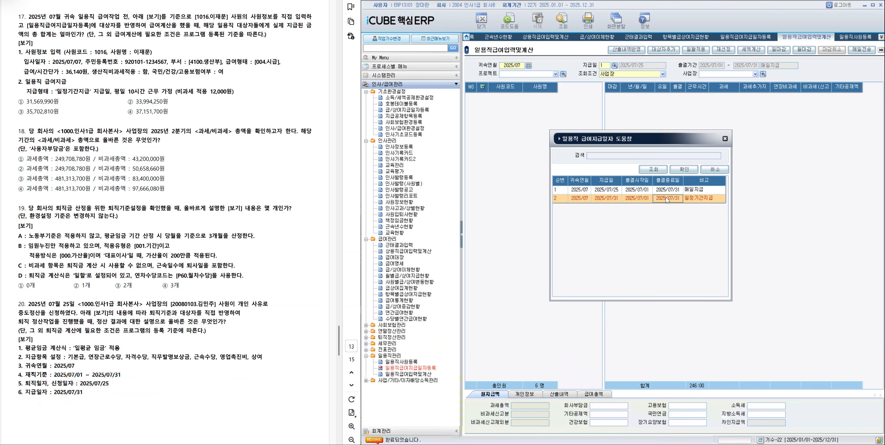
pyautogui.click(482, 86)
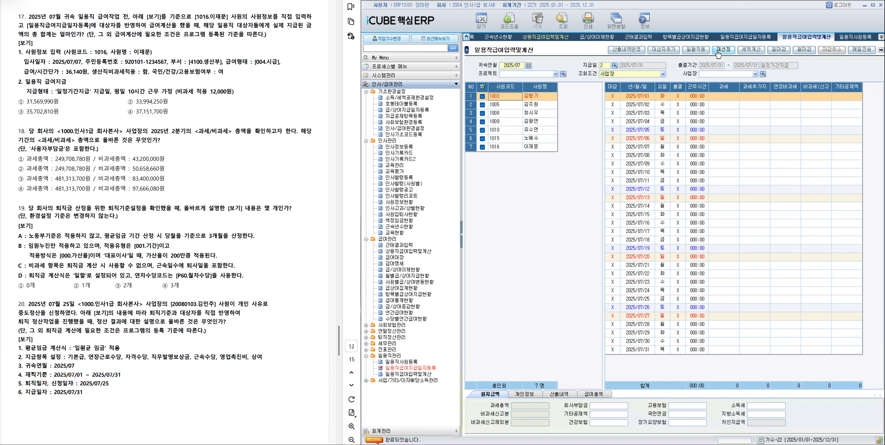
# Batch-apply 10 working hours on 평일 and 비과세(신고제외분) of 12,000 to all selected employees.
pyautogui.click(703, 55)
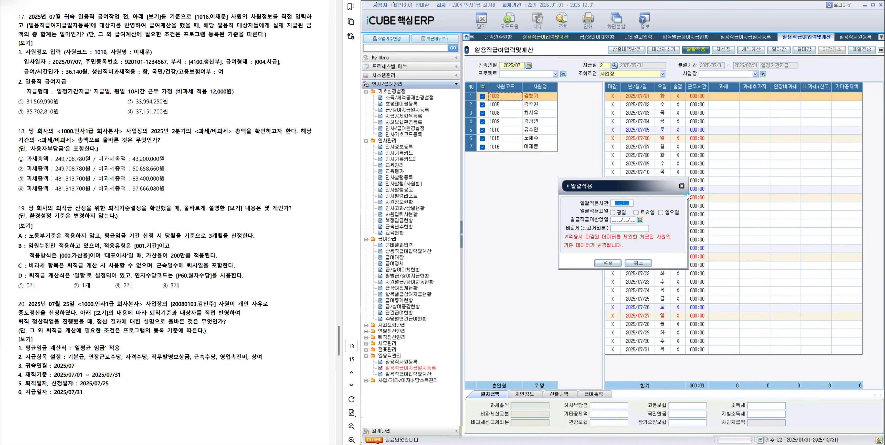
pyautogui.write('01000')
pyautogui.click(621, 215)
pyautogui.click(624, 228)
pyautogui.write('12,000')
pyautogui.click(618, 264)
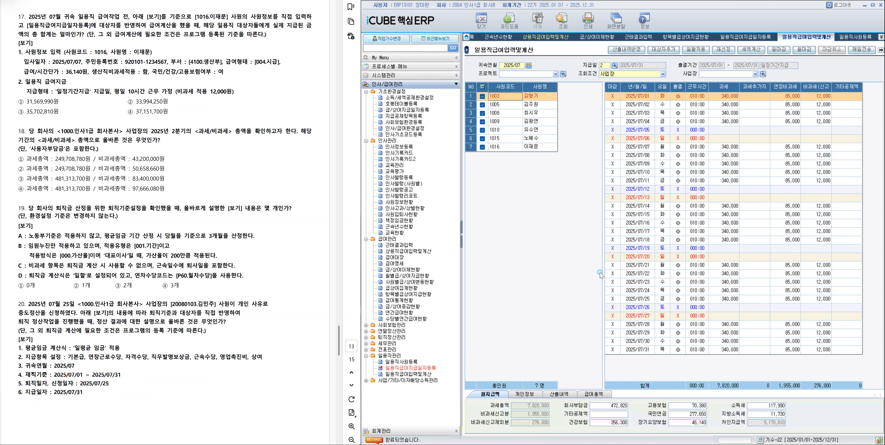
# Show the 급여총액 totals and highlight ④ 37,151,700원 as the answer to question 17.
pyautogui.click(594, 394)
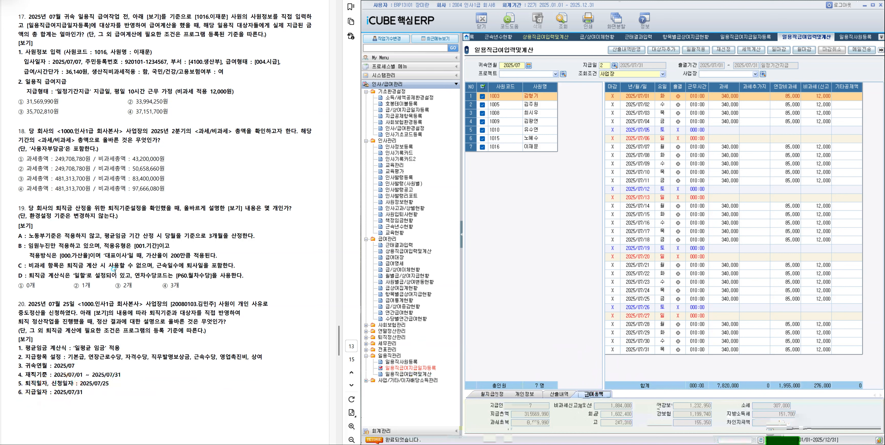
pyautogui.moveTo(128, 111); pyautogui.dragTo(168, 112)
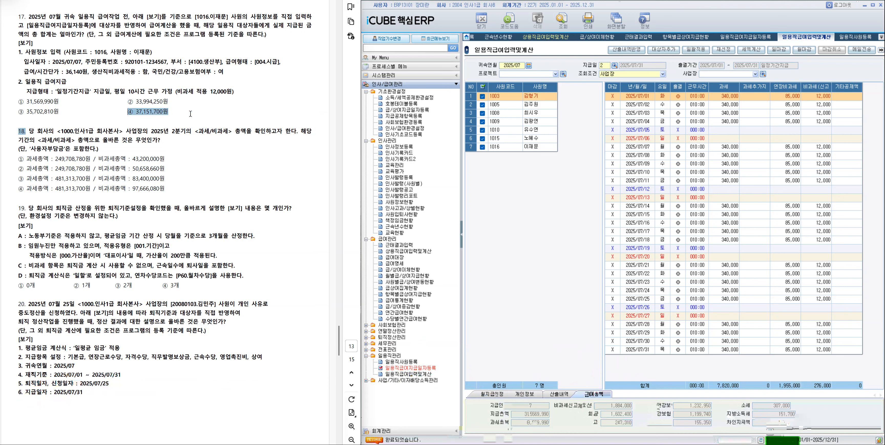
pyautogui.click(192, 127)
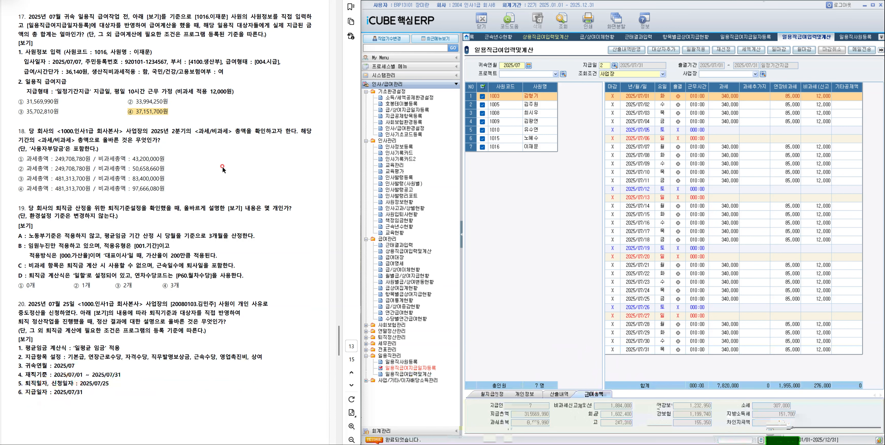
# Open 연간급여현황 and set the 조회기간 to 2025/04–2025/06 with 분류기준 과세/비과세.
pyautogui.click(398, 313)
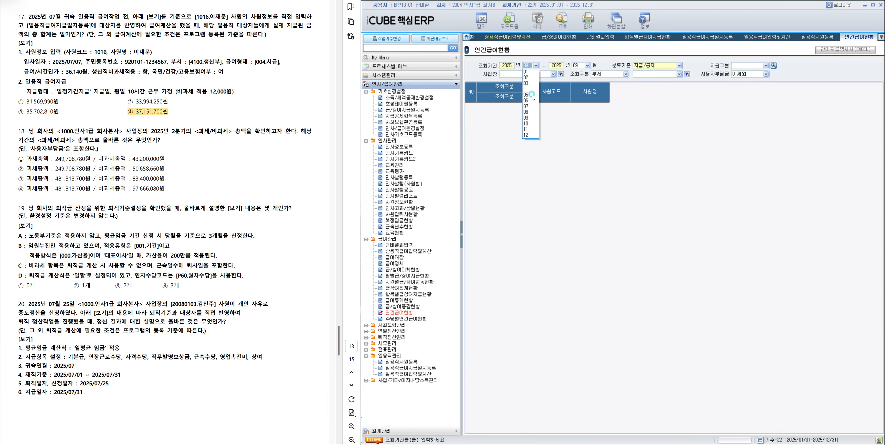
pyautogui.click(533, 90)
pyautogui.click(587, 65)
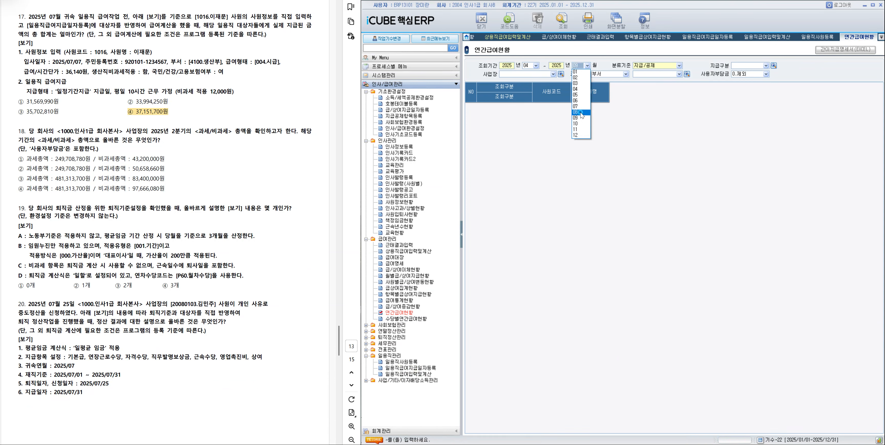
pyautogui.click(580, 101)
pyautogui.click(657, 64)
pyautogui.click(653, 98)
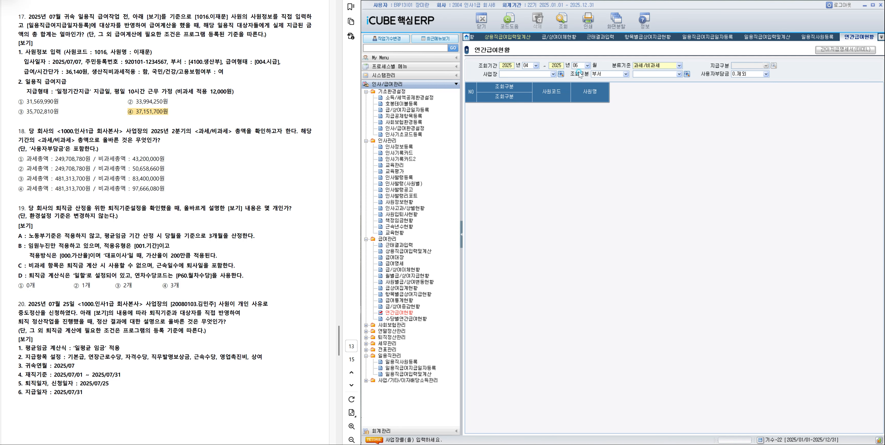
# Restrict the report to 사업장 1000 인사1급 회사본사, set 사용자부담금 to 1.포함 and run the query.
pyautogui.click(561, 74)
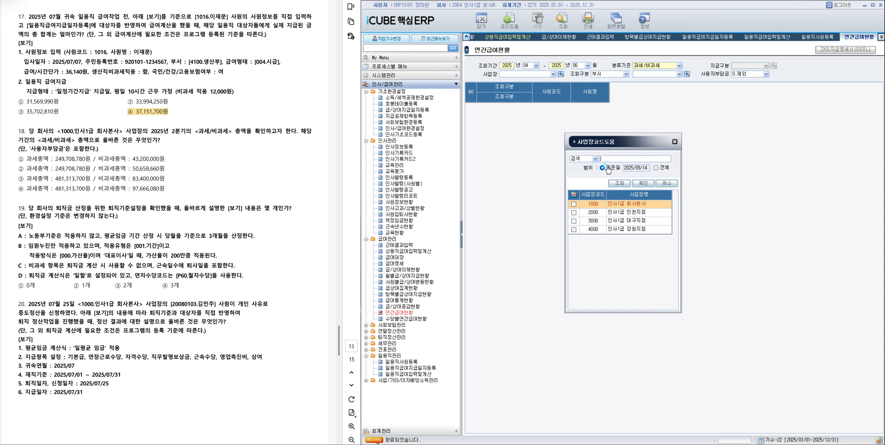
pyautogui.doubleClick(620, 203)
pyautogui.click(670, 203)
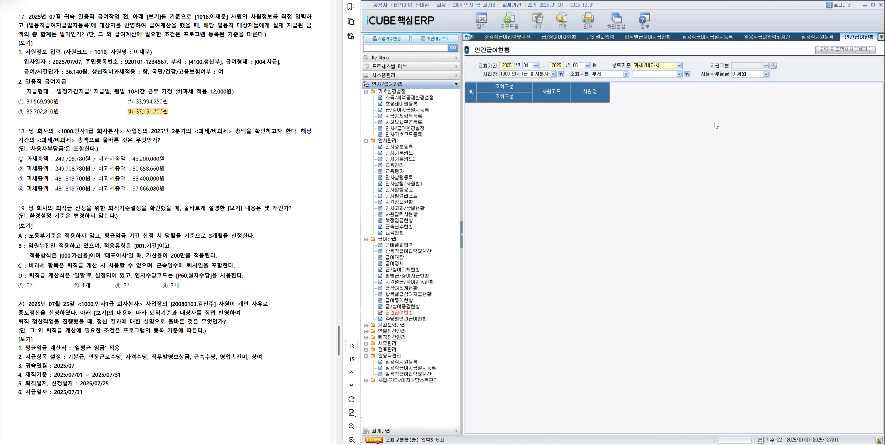
pyautogui.click(739, 75)
pyautogui.click(741, 87)
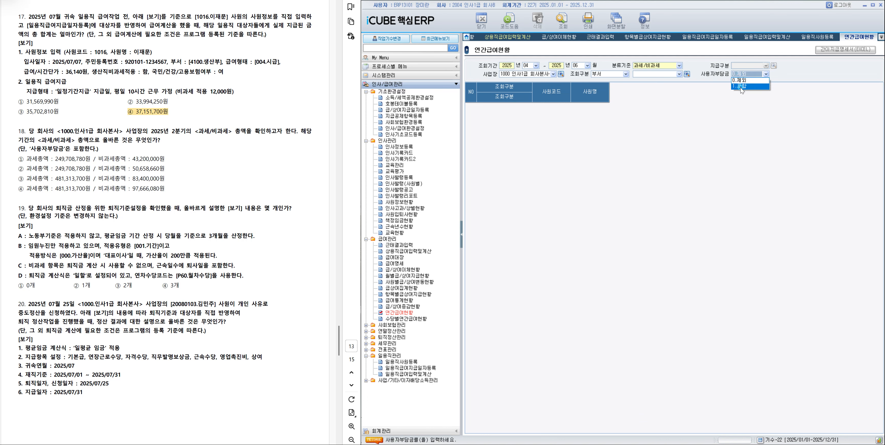
pyautogui.press('F12')
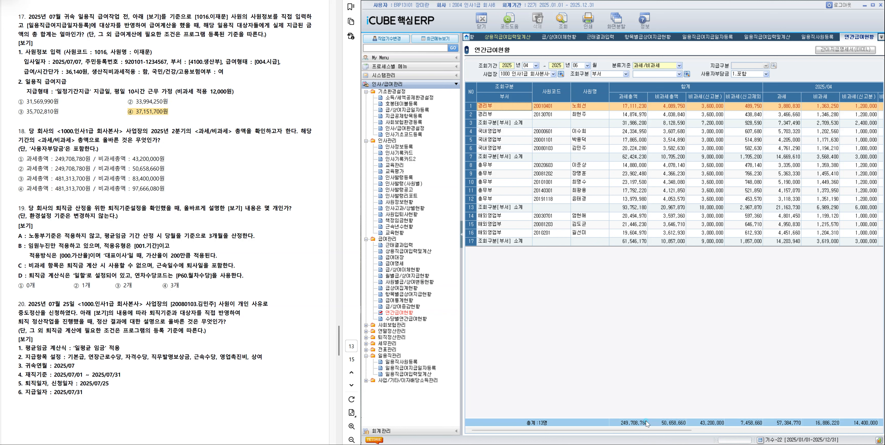
# Highlight ② 과세총액 249,708,780원 / 비과세총액 50,658,660원 as question 18's answer and open 퇴직기준설정 for question 19.
pyautogui.moveTo(24, 168); pyautogui.dragTo(277, 181)
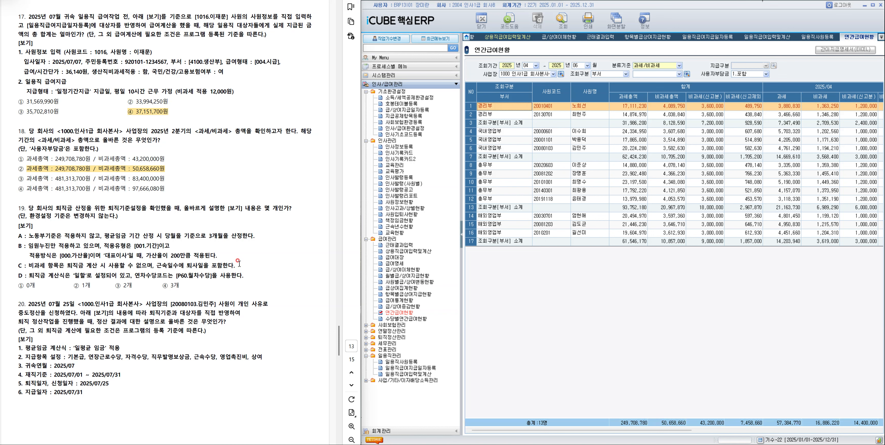
pyautogui.click(384, 338)
pyautogui.click(398, 344)
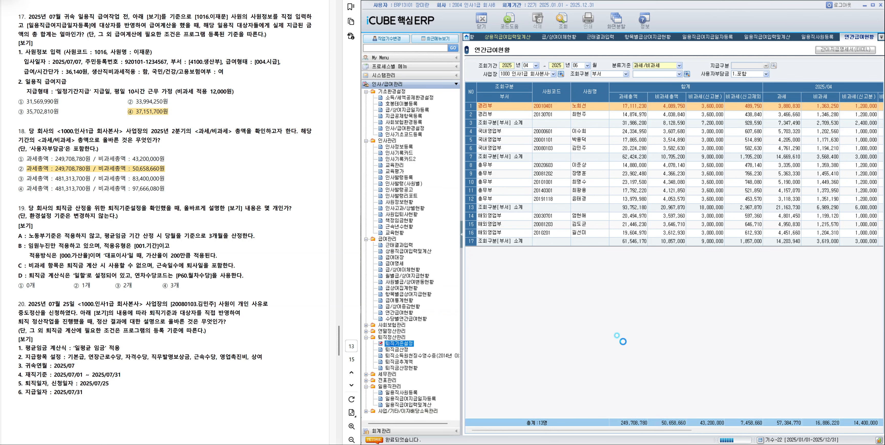
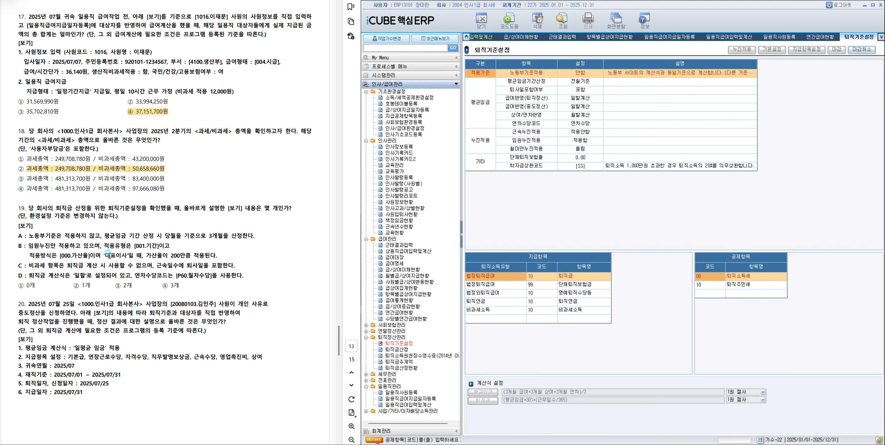
# Cancel the closing of the 퇴직기준설정 with 마감취소 and examine the 임원누진적용 criteria under 누진적용.
pyautogui.click(862, 49)
pyautogui.click(622, 245)
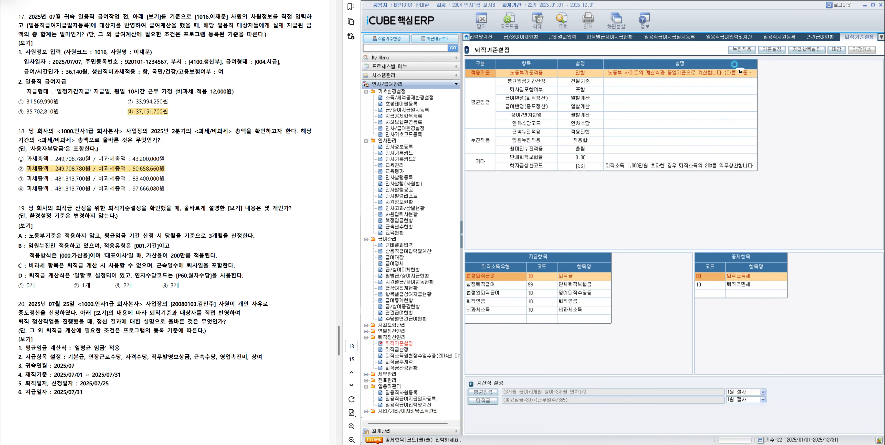
pyautogui.click(742, 49)
pyautogui.click(607, 177)
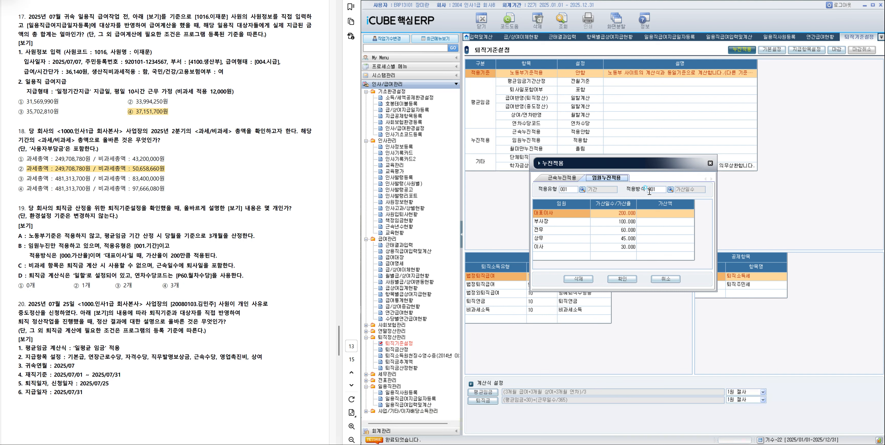
pyautogui.click(667, 281)
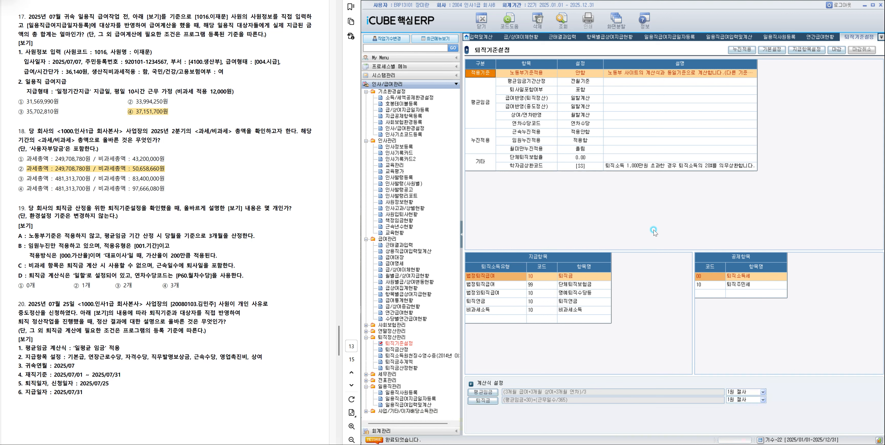
# Examine the 평균임금 and 퇴직금 formulas in 기본설정 and the selected pay items in 지급항목설정.
pyautogui.click(777, 50)
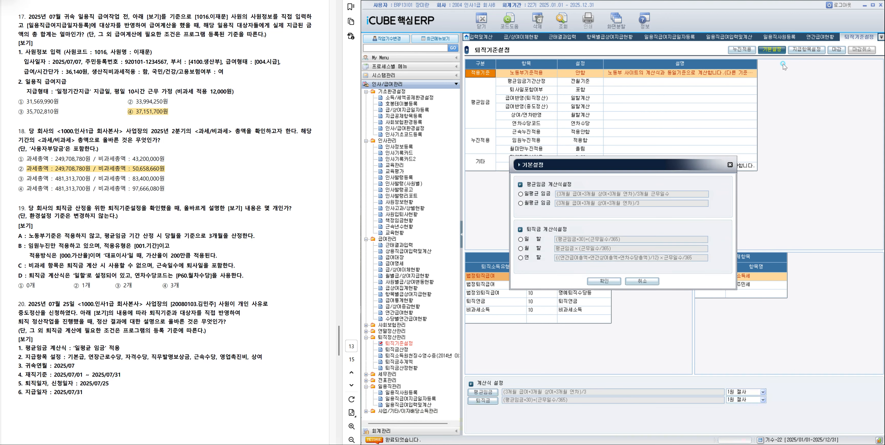
pyautogui.click(643, 281)
pyautogui.click(806, 49)
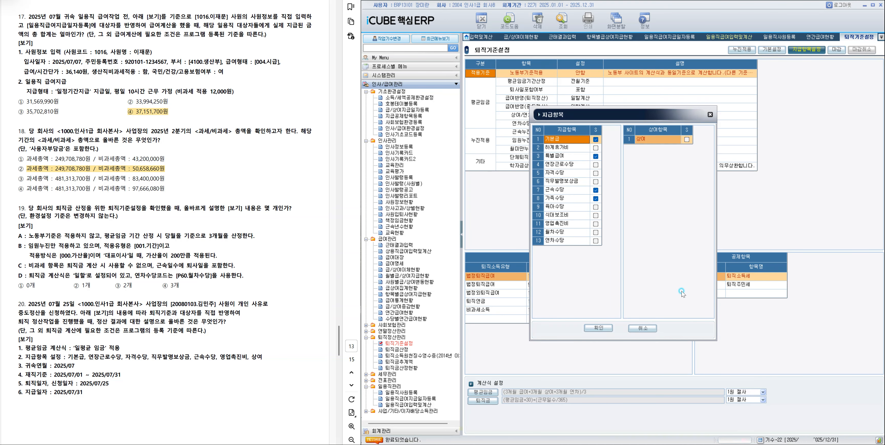
pyautogui.click(643, 328)
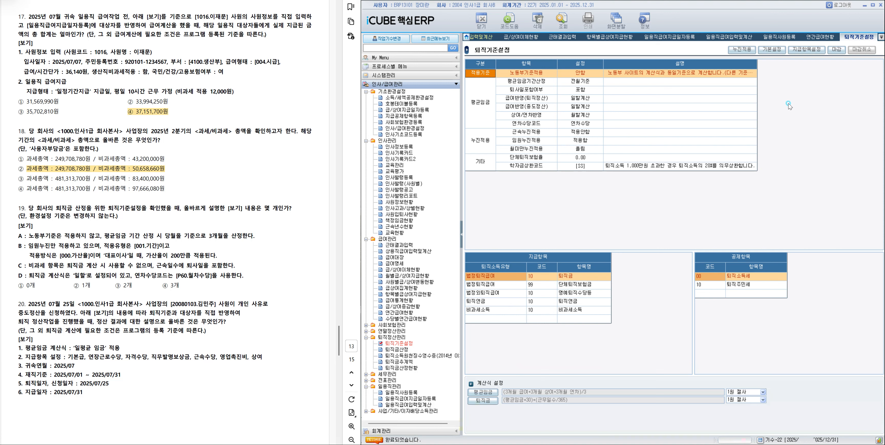
# Check the 연차수당코드 against the 관리내역 code list and highlight ① 0개 as the answer to question 19.
pyautogui.click(583, 124)
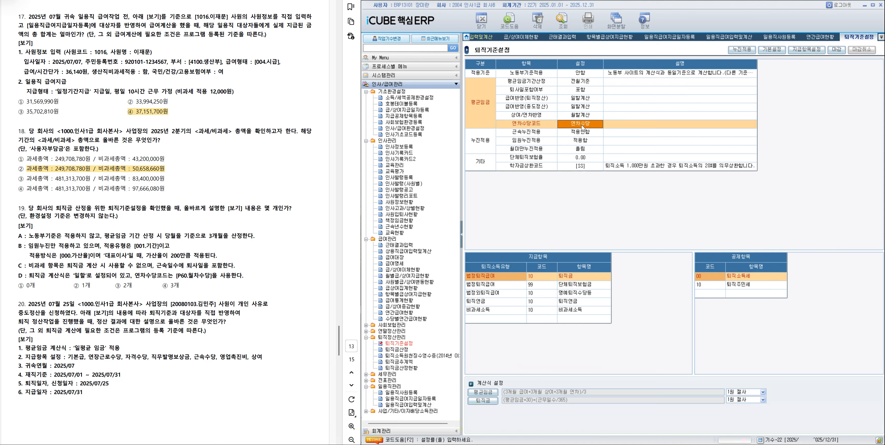
pyautogui.click(581, 124)
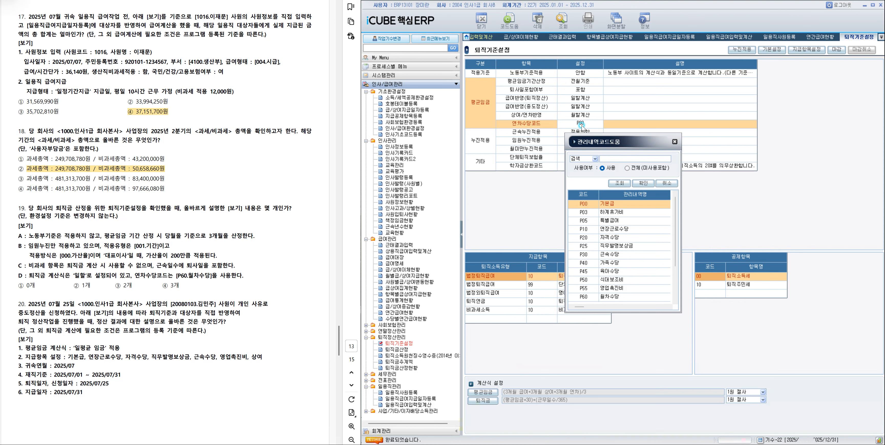
pyautogui.click(666, 183)
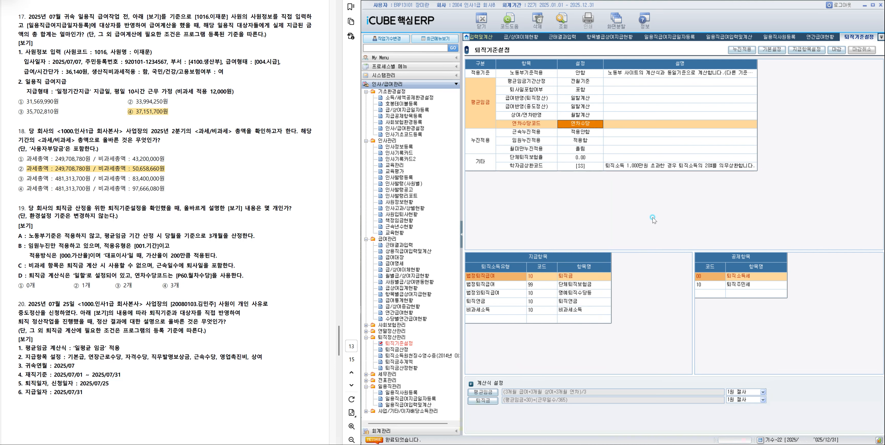
pyautogui.moveTo(17, 286); pyautogui.dragTo(37, 287)
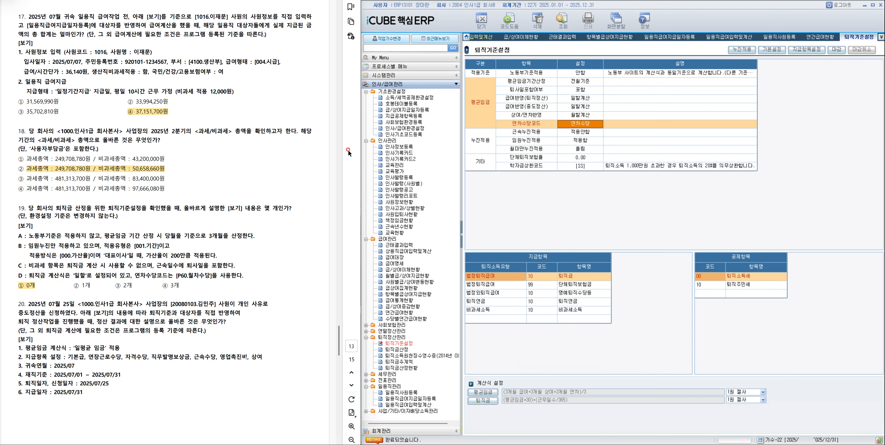
# Set the 평균임금 계산식 to 일평균 임금 in 기본설정 for question 20.
pyautogui.click(776, 55)
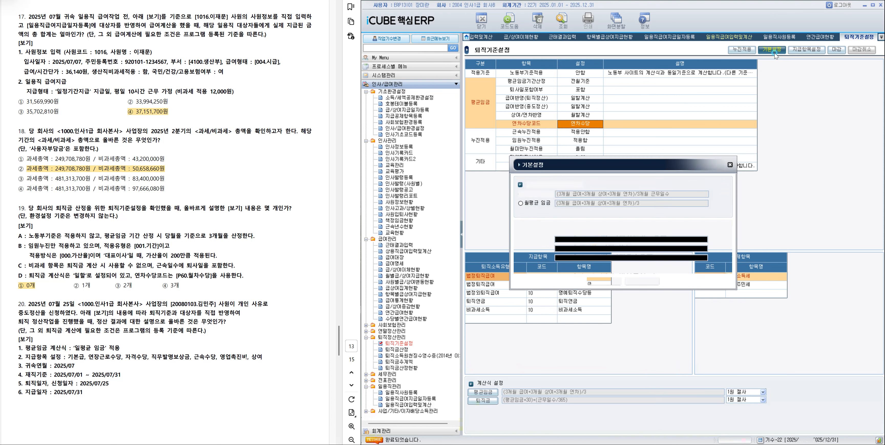
pyautogui.click(544, 196)
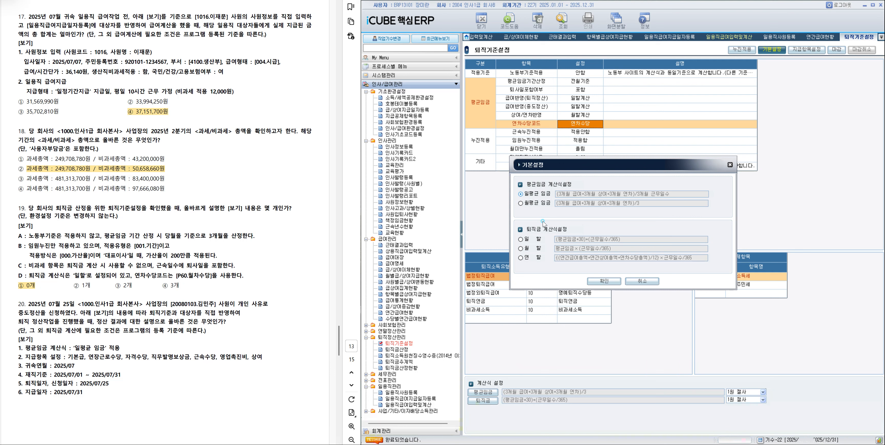
pyautogui.click(613, 282)
pyautogui.click(610, 252)
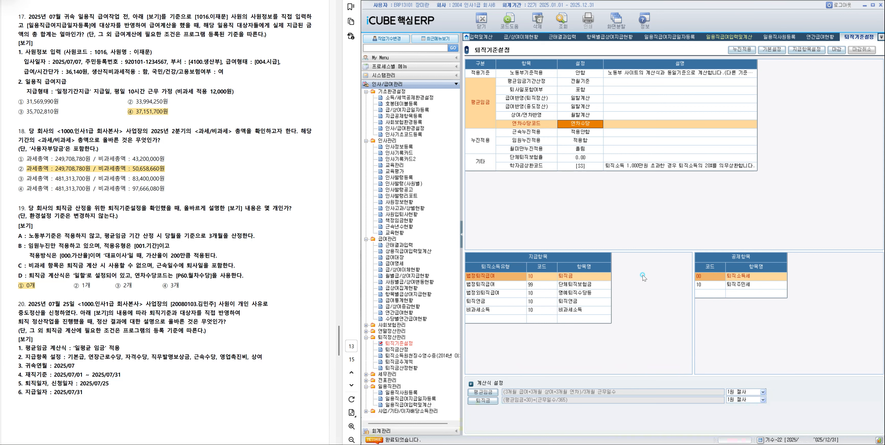
# Include 기본급, 연장근로수당, 자격수당, 직무발명보상금, 근속수당, 영업촉진비 and 상여 as the retirement pay items in 지급항목설정.
pyautogui.click(811, 51)
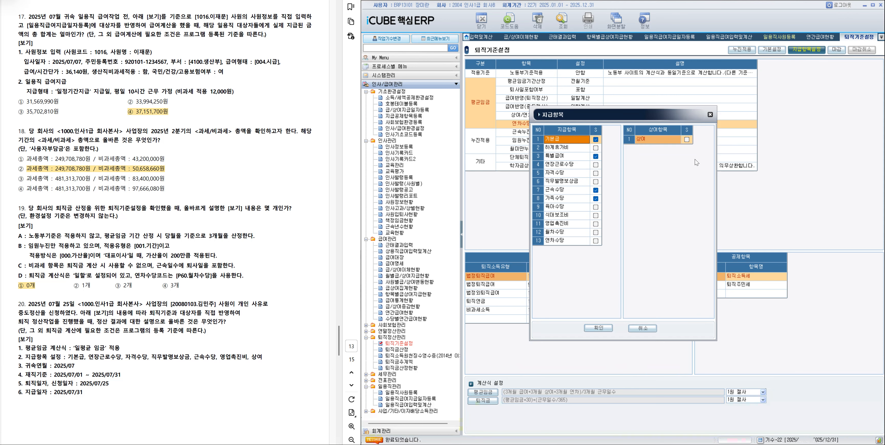
pyautogui.click(596, 139)
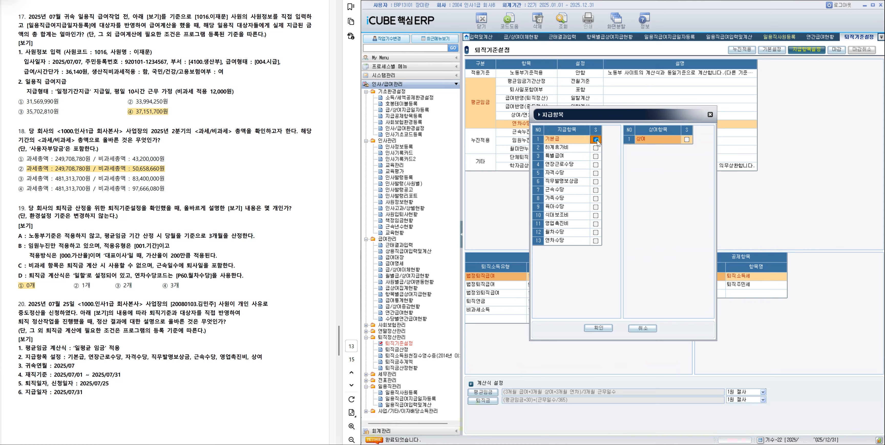
pyautogui.click(596, 165)
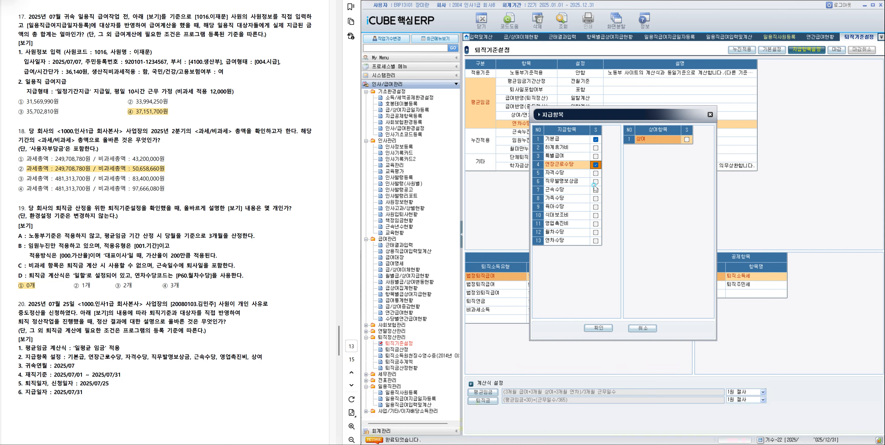
pyautogui.click(596, 174)
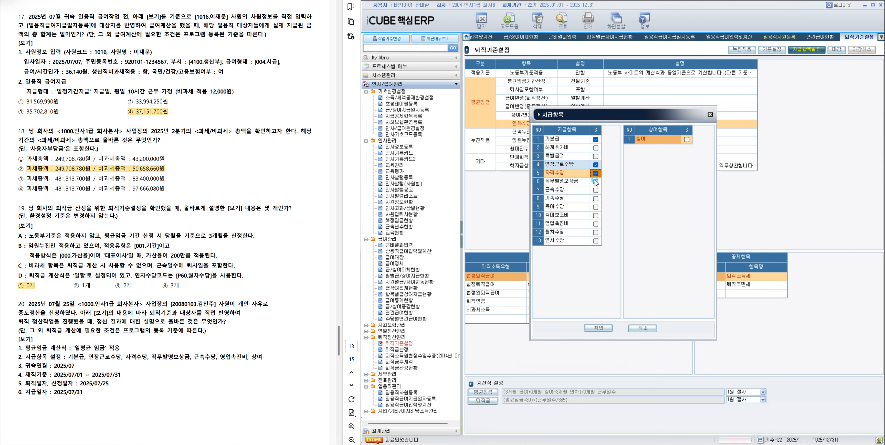
pyautogui.click(595, 181)
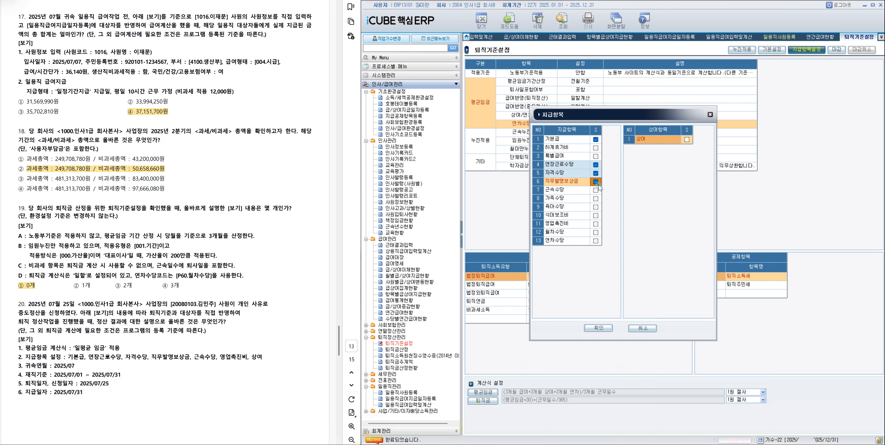
pyautogui.click(595, 190)
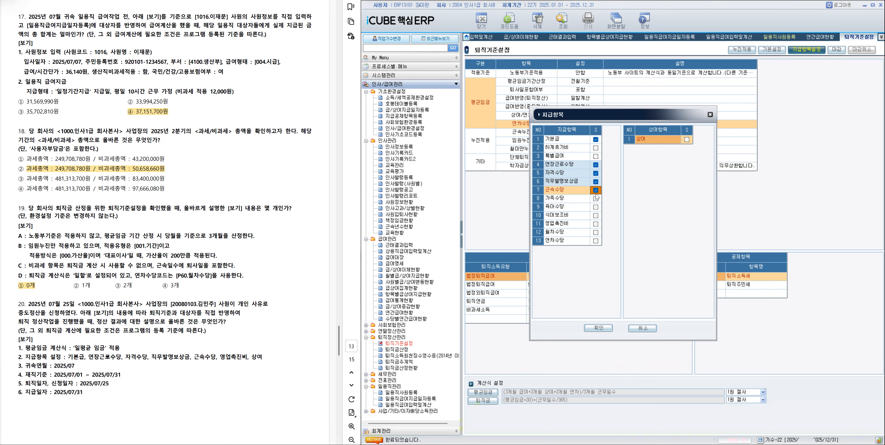
pyautogui.click(596, 224)
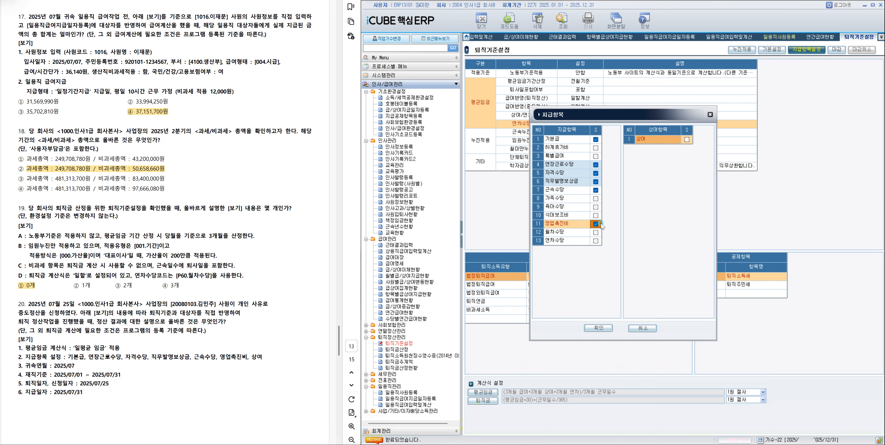
pyautogui.click(687, 140)
pyautogui.click(598, 328)
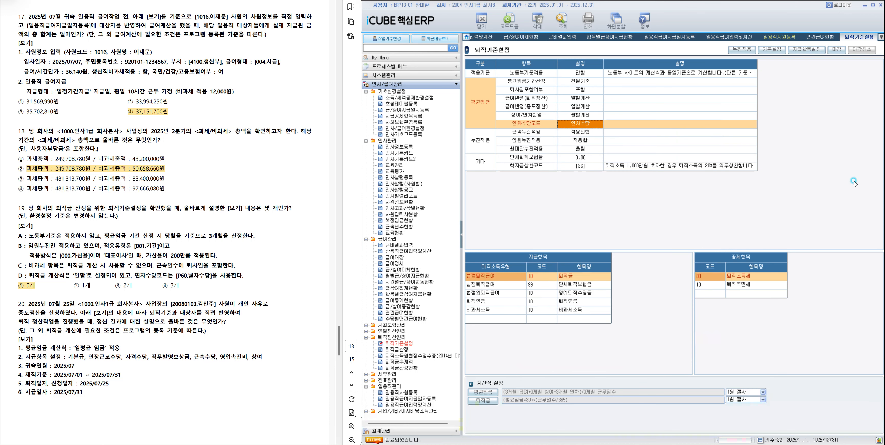
# Close the retirement criteria with 마감, open 퇴직금산정 and query it for 사업장 1000 인사1급 회사본사.
pyautogui.click(833, 54)
pyautogui.click(404, 351)
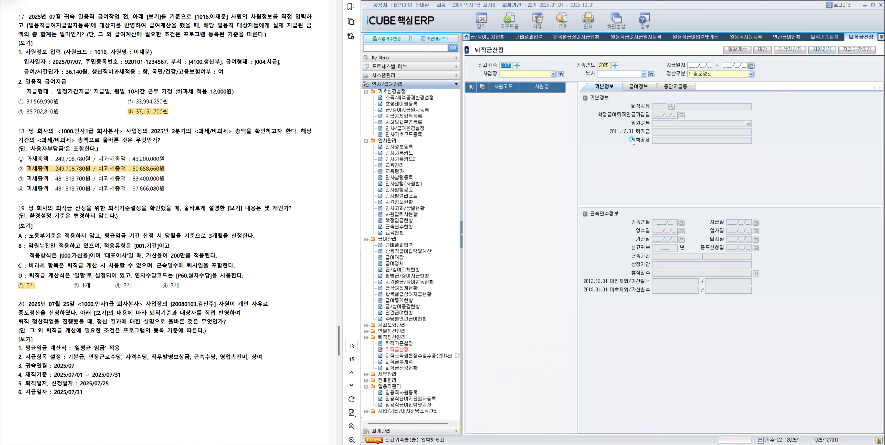
pyautogui.click(820, 52)
pyautogui.click(754, 140)
pyautogui.click(563, 20)
pyautogui.press('Return')
pyautogui.click(561, 74)
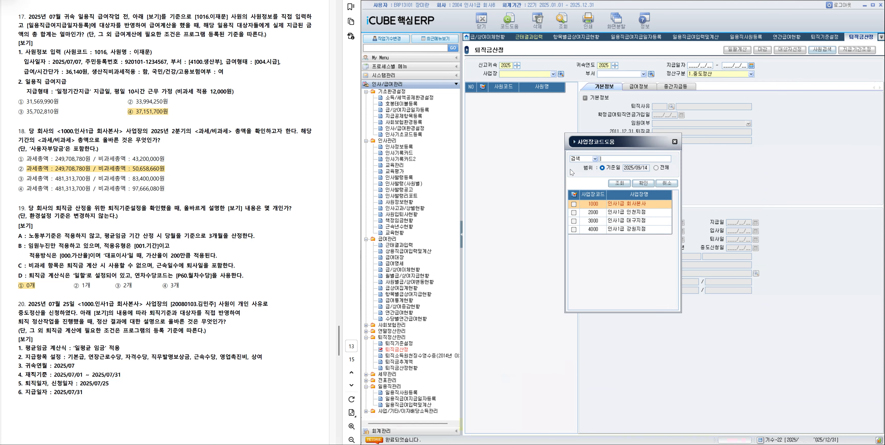
pyautogui.doubleClick(629, 203)
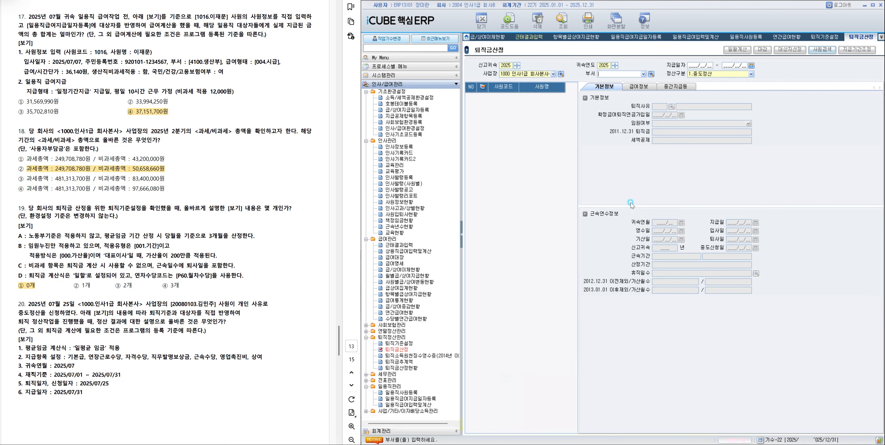
pyautogui.click(563, 20)
pyautogui.click(615, 246)
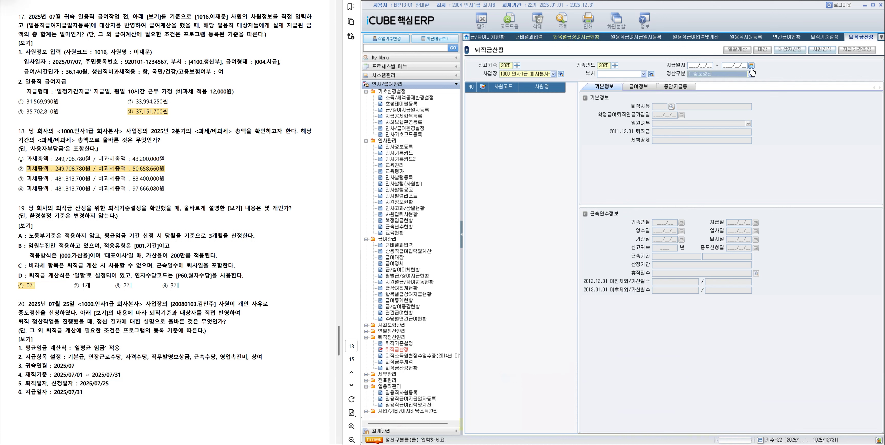
# Start 대상자선정 for 중도정산 with 귀속연월 2025/07 and 재직기준 2025/07/01–2025/07/31.
pyautogui.click(790, 49)
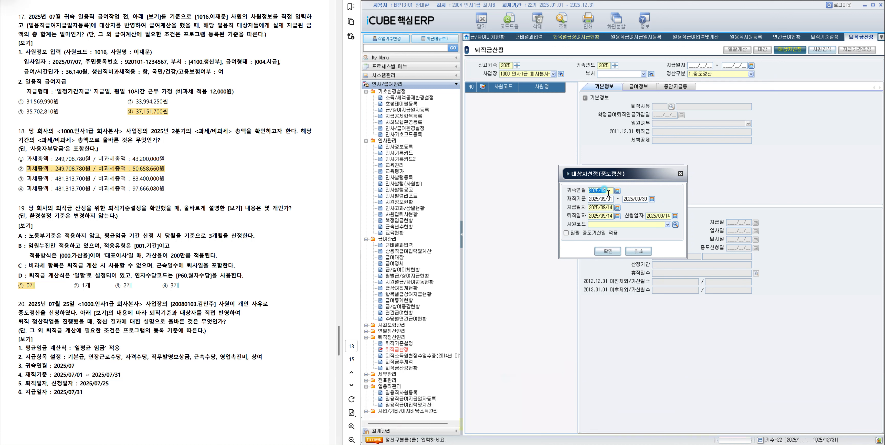
pyautogui.write('202507')
pyautogui.press('Return')
pyautogui.write('2025')
pyautogui.press('BackSpace')
pyautogui.press('BackSpace')
pyautogui.press('BackSpace')
pyautogui.click(652, 199)
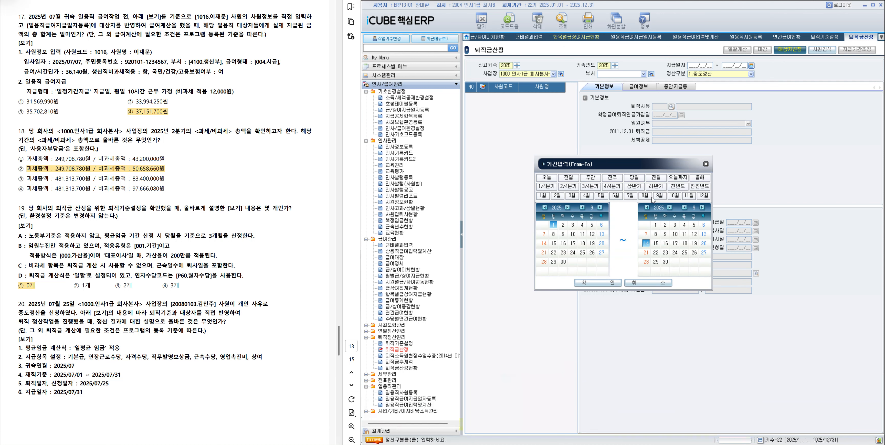
pyautogui.click(631, 195)
pyautogui.click(608, 282)
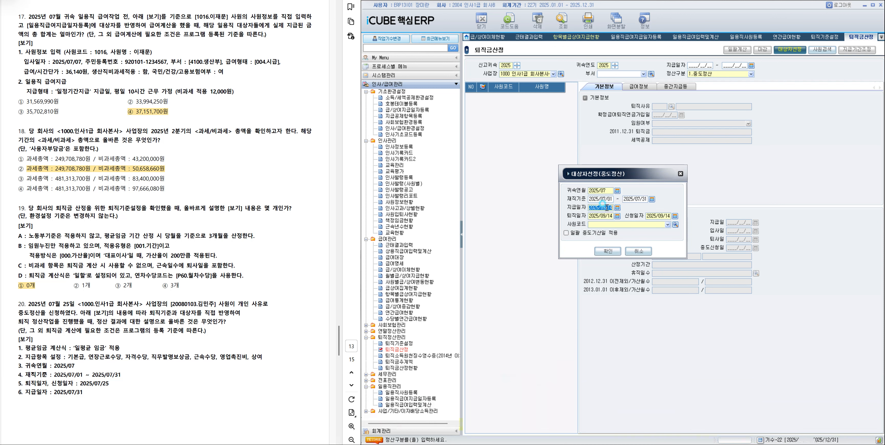
# Set the 지급일자 to 2025/07/31 and both the 퇴직일자 and 신청일자 to 2025/07/25.
pyautogui.write('2025/07/31')
pyautogui.press('Return')
pyautogui.write('20250725')
pyautogui.press('Return')
pyautogui.write('2025/07/2')
# Choose the employee named in question 20 as the 중도정산 대상자 and confirm the 대상자선정.
pyautogui.click(675, 226)
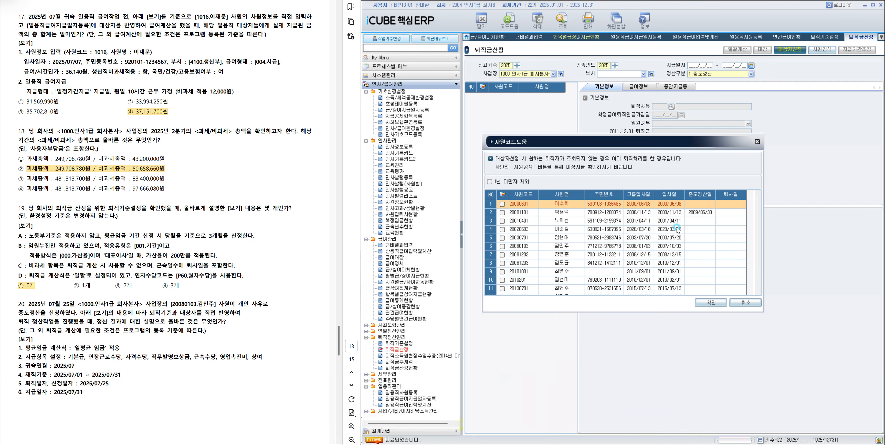
pyautogui.click(564, 230)
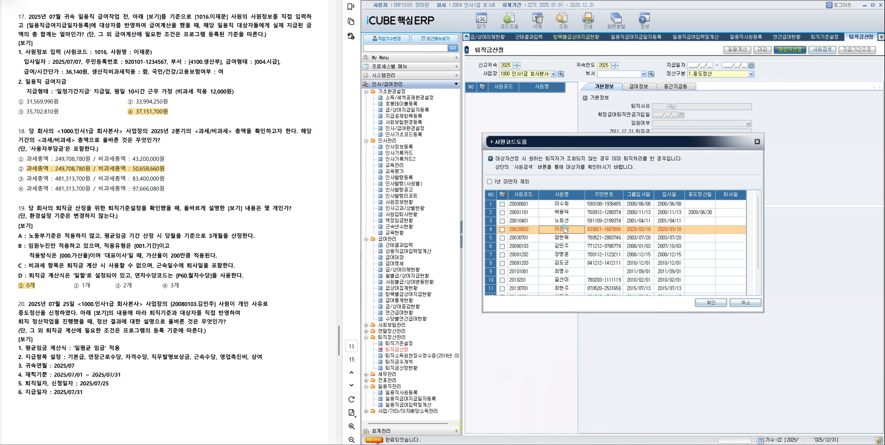
pyautogui.click(567, 246)
pyautogui.click(501, 246)
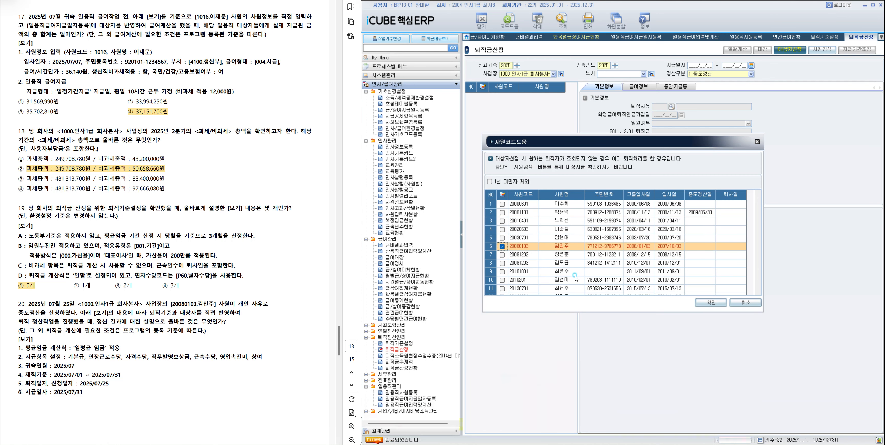
pyautogui.click(711, 303)
pyautogui.click(607, 252)
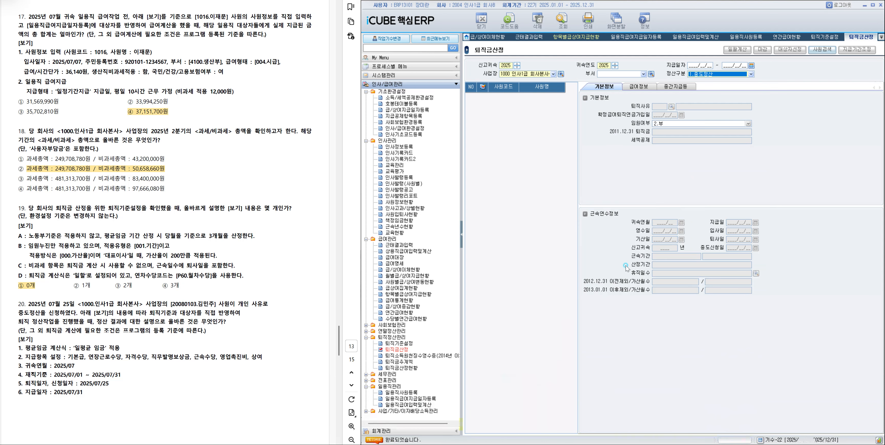
# Mark the added employee and run 퇴직금계산 in the 급여정보 section.
pyautogui.click(482, 96)
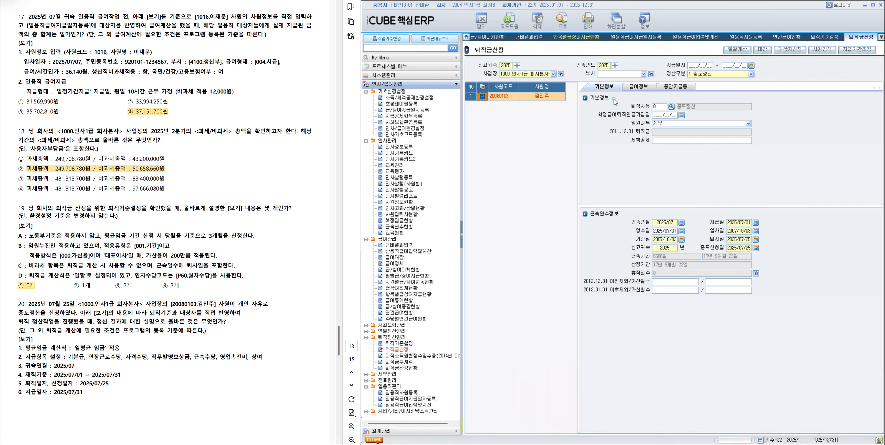
pyautogui.click(638, 87)
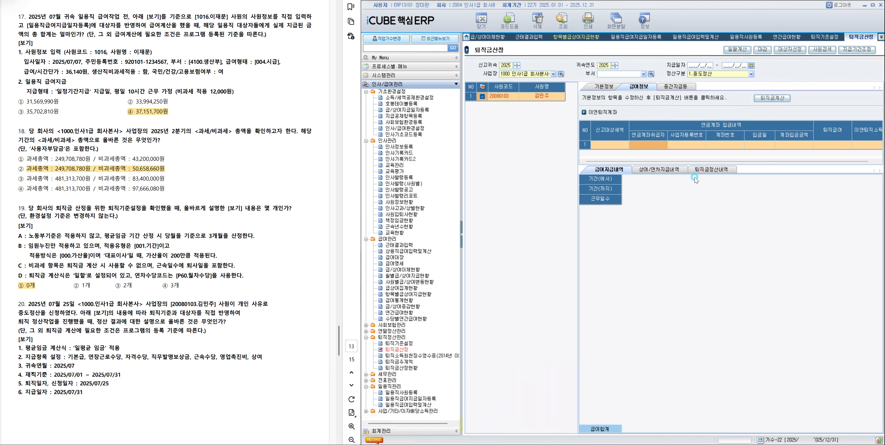
pyautogui.click(779, 101)
pyautogui.click(604, 265)
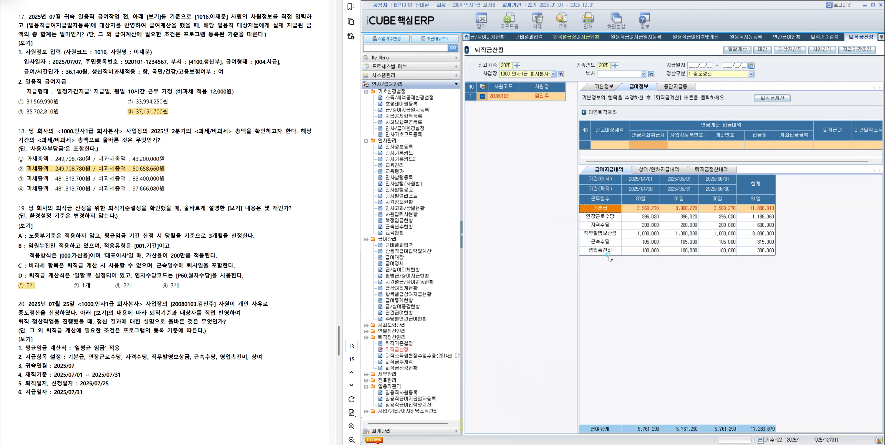
# Review the 중도정산 result across 기본정보, 급여지급내역, 상여/연차지급내역, 퇴직금정산내역 and the 퇴직금 계산 상세내역.
pyautogui.click(603, 87)
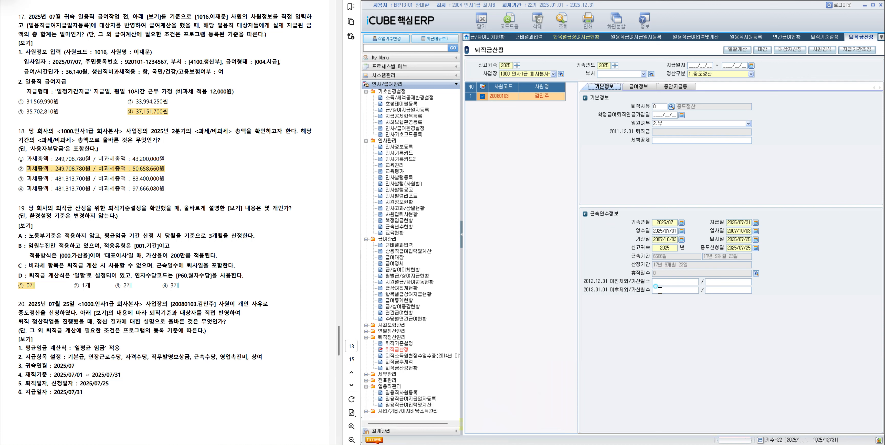
pyautogui.click(646, 88)
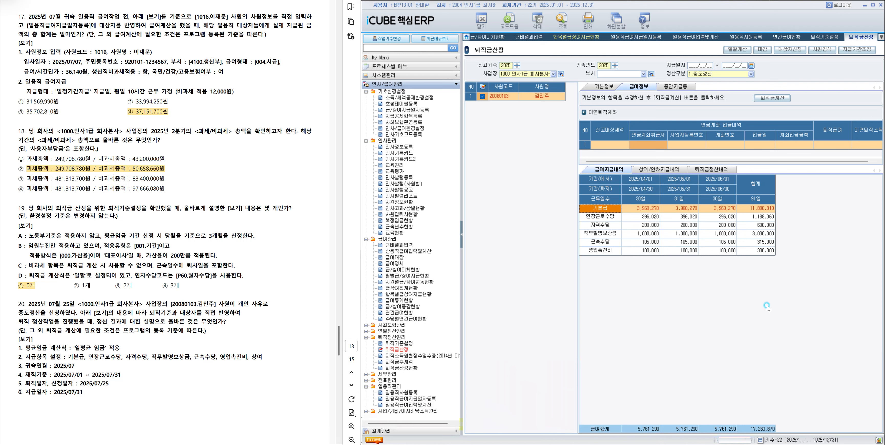
pyautogui.click(756, 209)
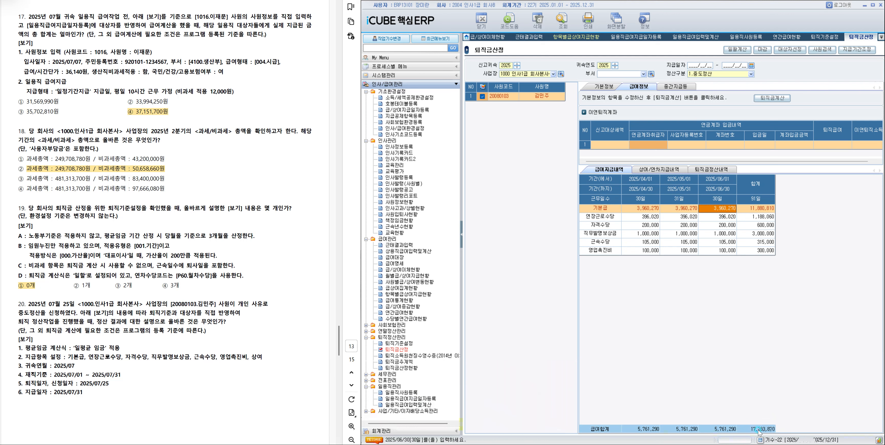
pyautogui.click(672, 169)
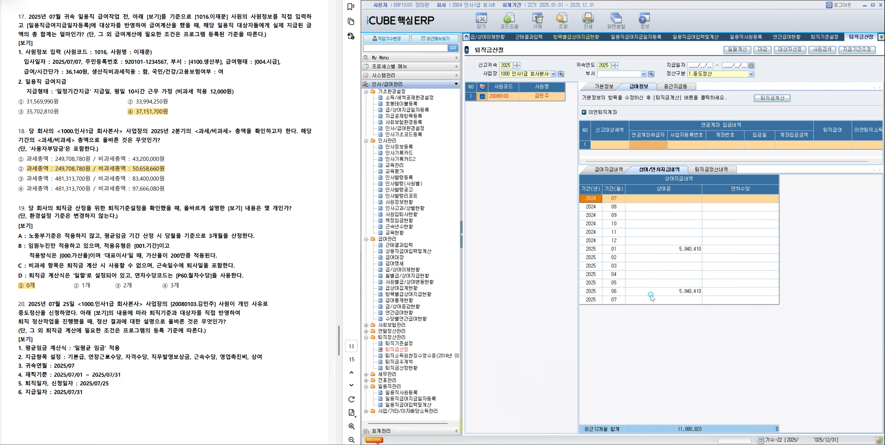
pyautogui.click(707, 170)
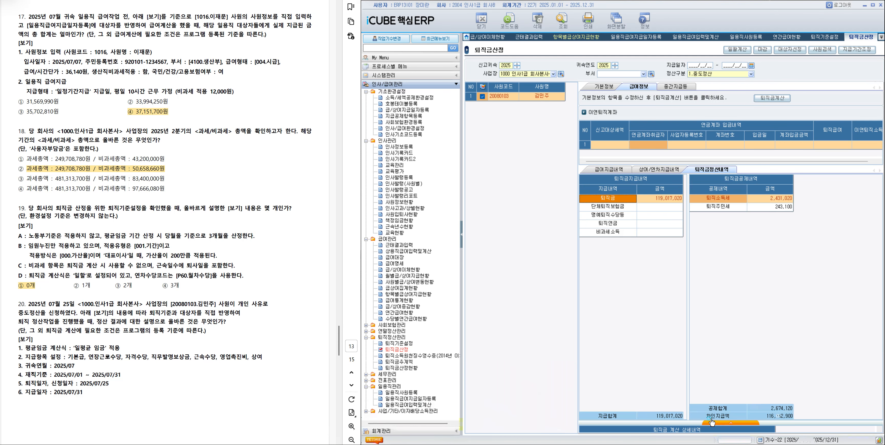
pyautogui.click(723, 426)
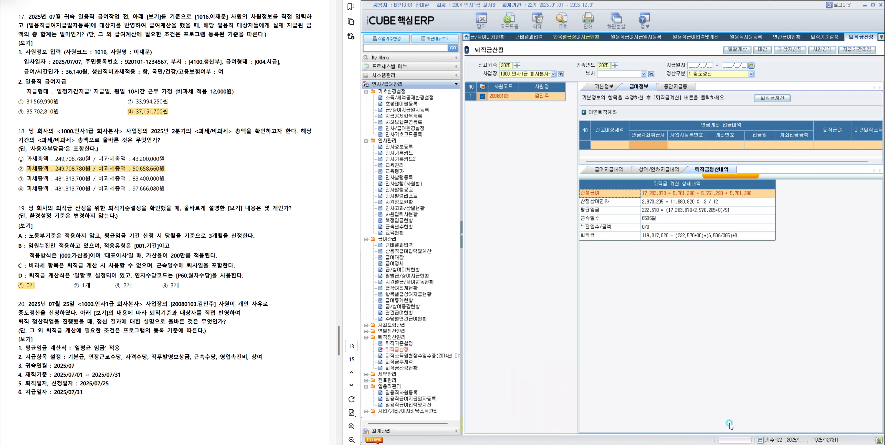
pyautogui.click(647, 227)
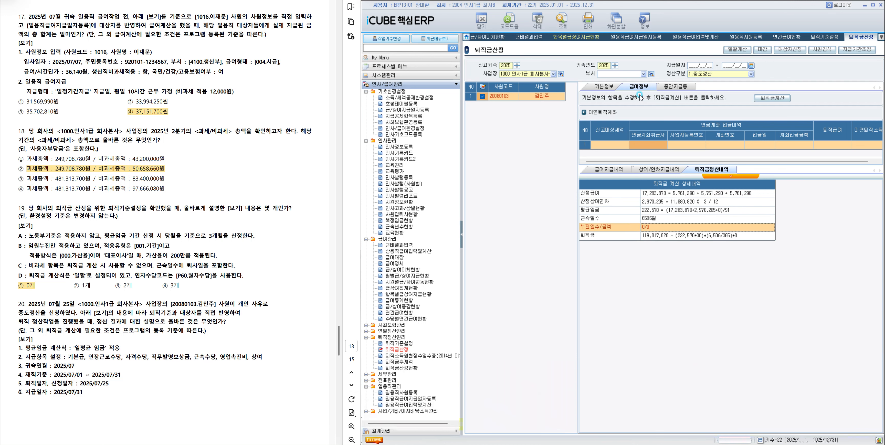
pyautogui.click(639, 169)
pyautogui.click(614, 169)
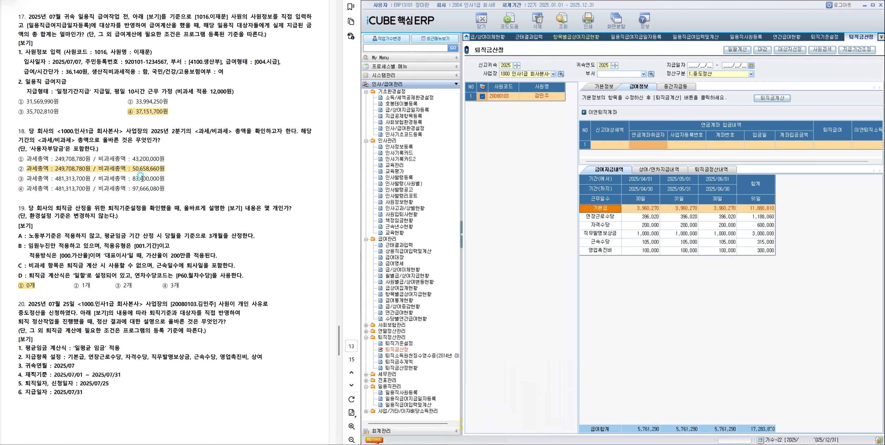
# Compare question 20's options with the 누진 적용, 퇴직금, 차인지급액, 상여금, 근속기간 and 근무일수 of the 중도정산 result.
pyautogui.scroll(-10, 109, 344)
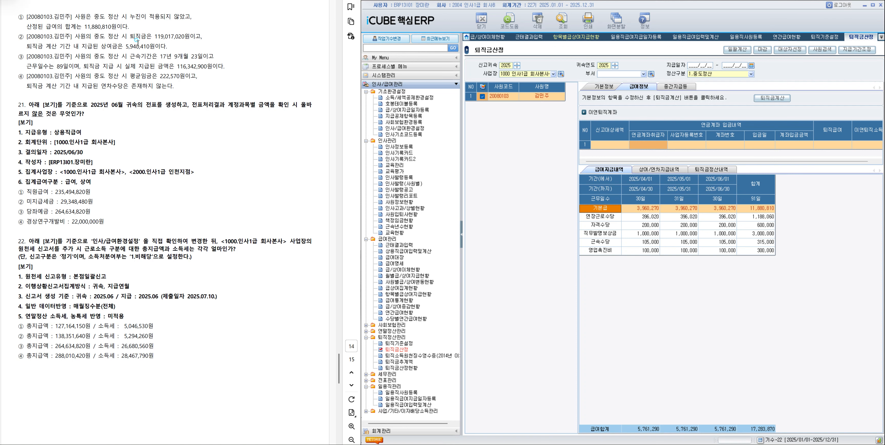
pyautogui.click(708, 169)
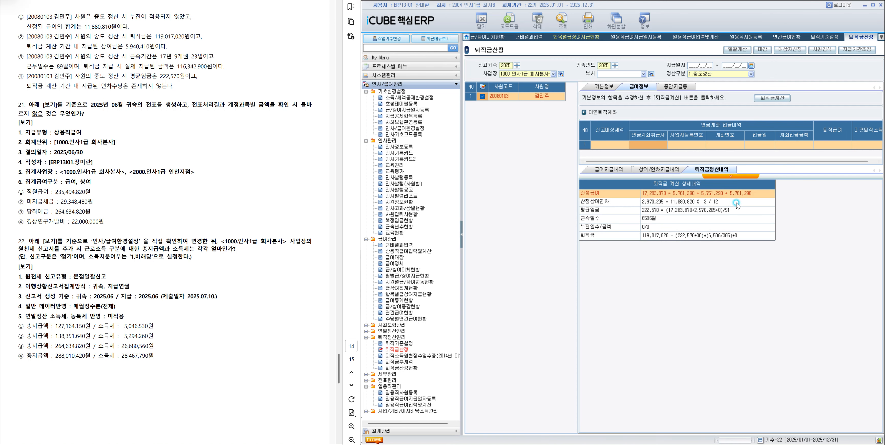
pyautogui.click(730, 176)
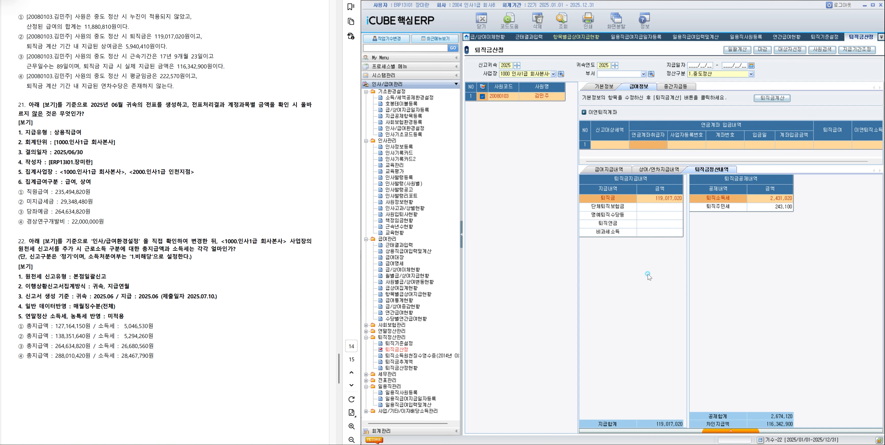
pyautogui.click(662, 169)
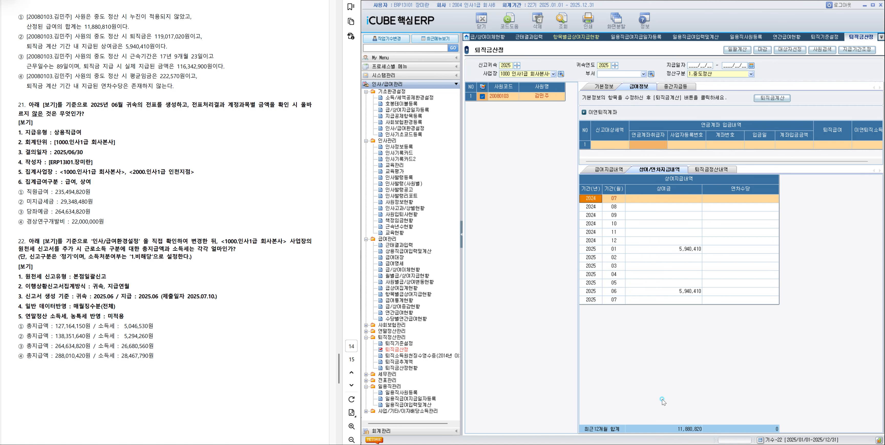
pyautogui.click(616, 170)
pyautogui.click(601, 84)
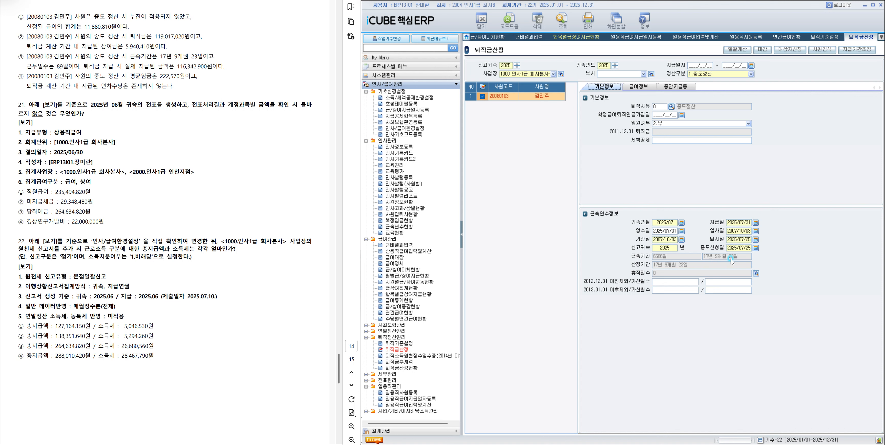
pyautogui.click(667, 142)
pyautogui.click(645, 86)
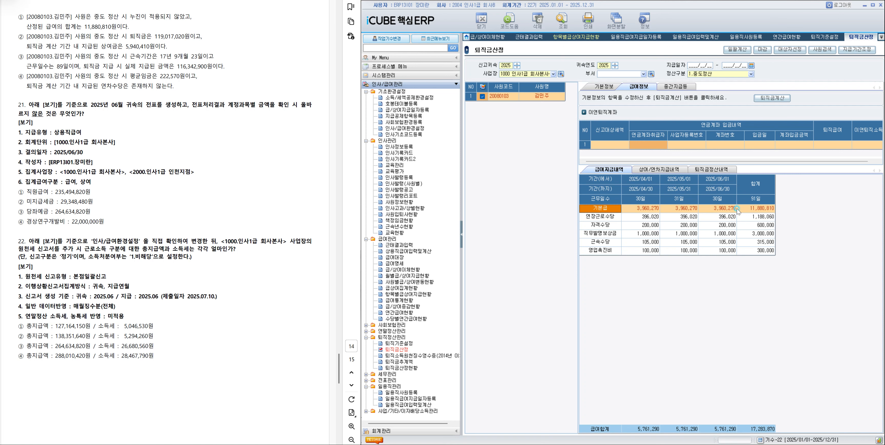
pyautogui.click(605, 86)
pyautogui.click(632, 83)
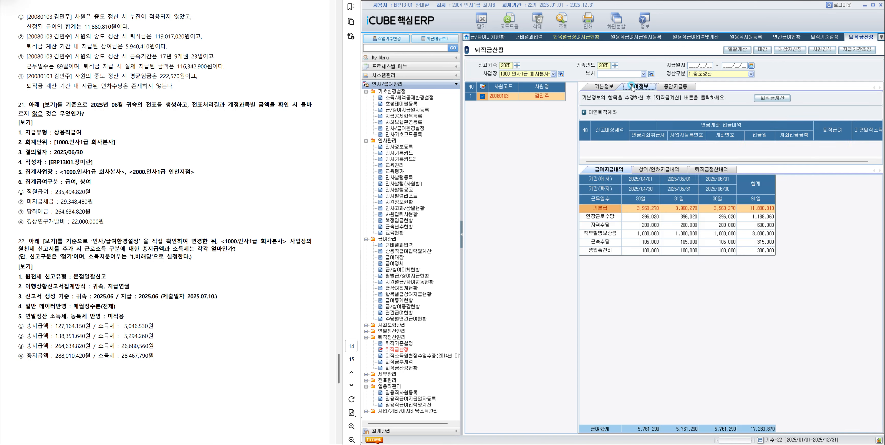
# Check the 평균임금 and 연차수당 in the 중도정산 result and highlight option ④ of question 20 in the exam document.
pyautogui.click(708, 169)
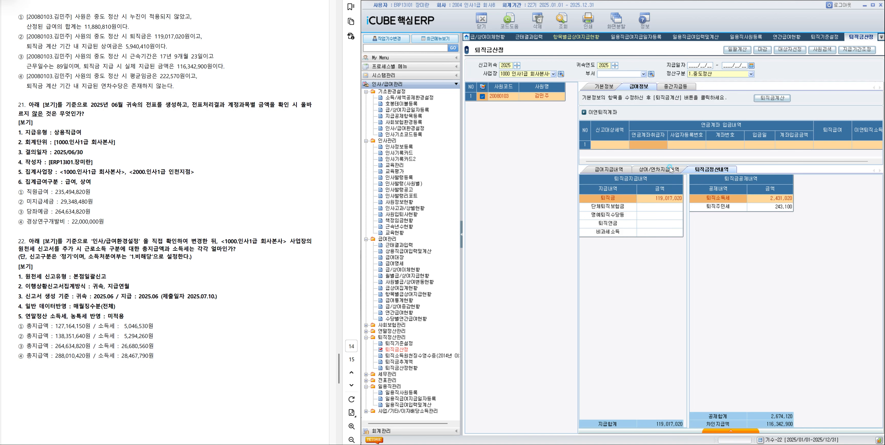
pyautogui.click(608, 169)
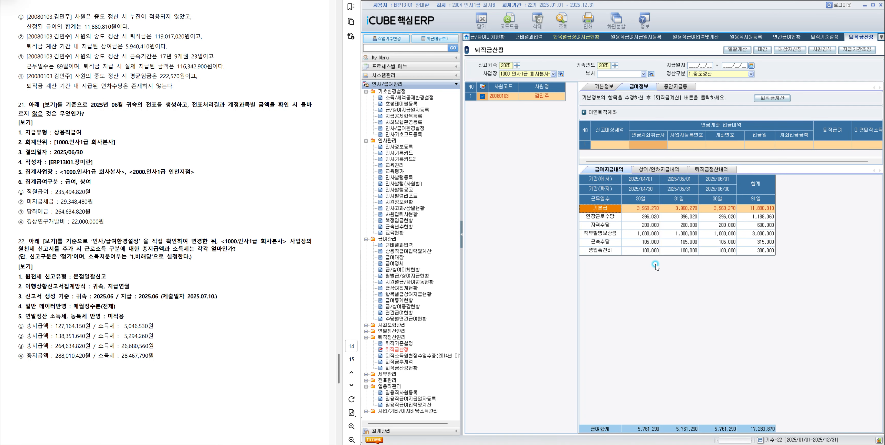
pyautogui.click(722, 168)
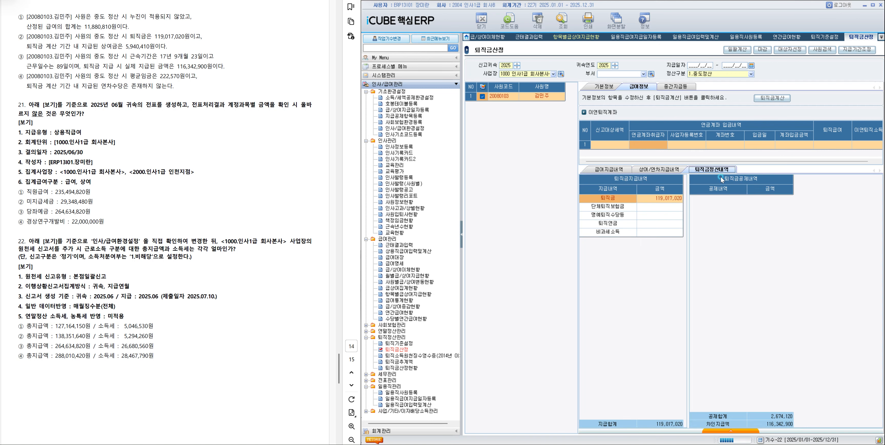
pyautogui.click(720, 429)
pyautogui.click(649, 212)
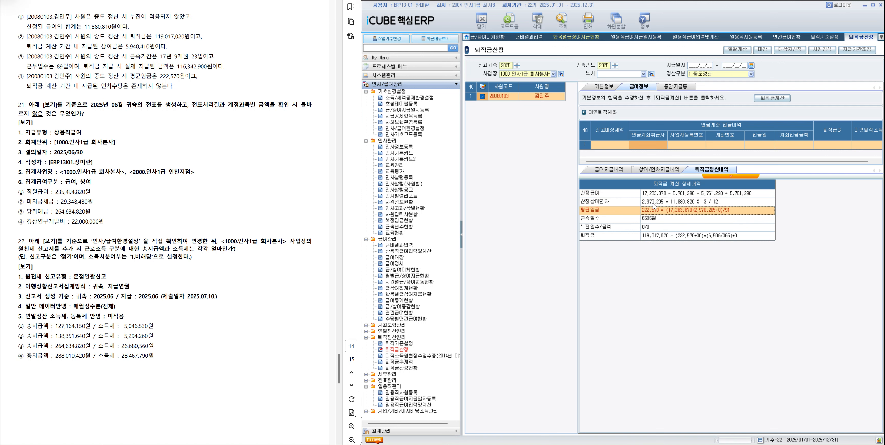
pyautogui.click(662, 170)
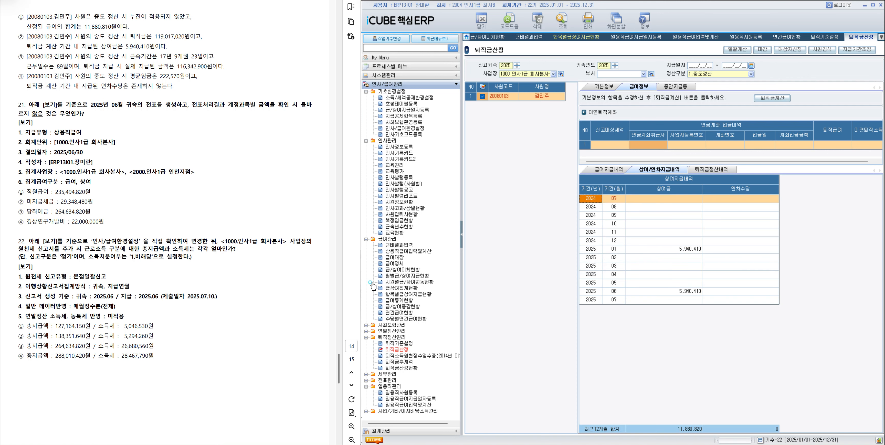
pyautogui.moveTo(24, 76); pyautogui.dragTo(175, 87)
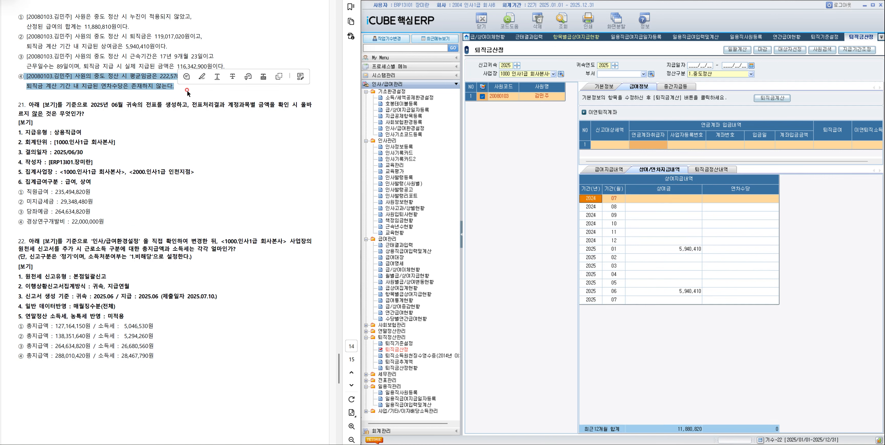
pyautogui.click(203, 83)
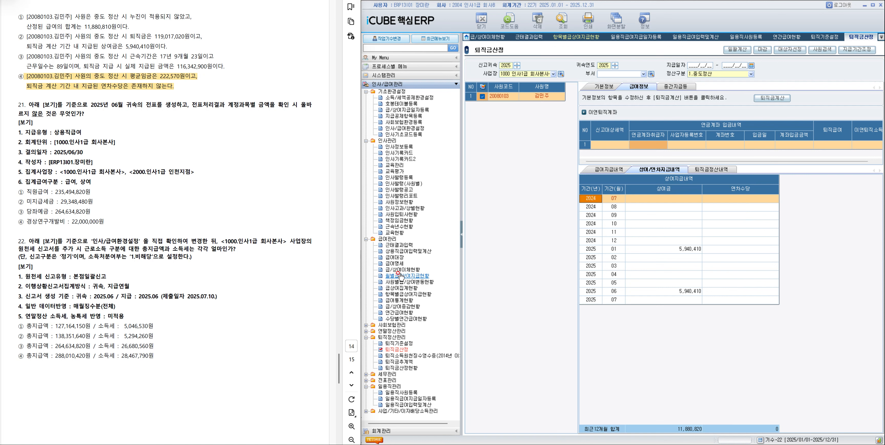
# Open 전표집계및생성 and set 귀속연월 to 2025/06, 회계단위 to 1000 인사1급 회사본사 and 결의일자 to 2025/06/30.
pyautogui.click(390, 381)
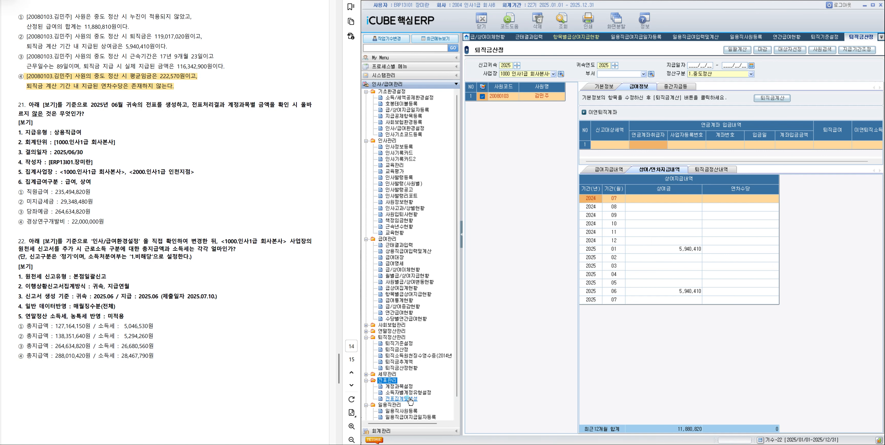
pyautogui.click(409, 399)
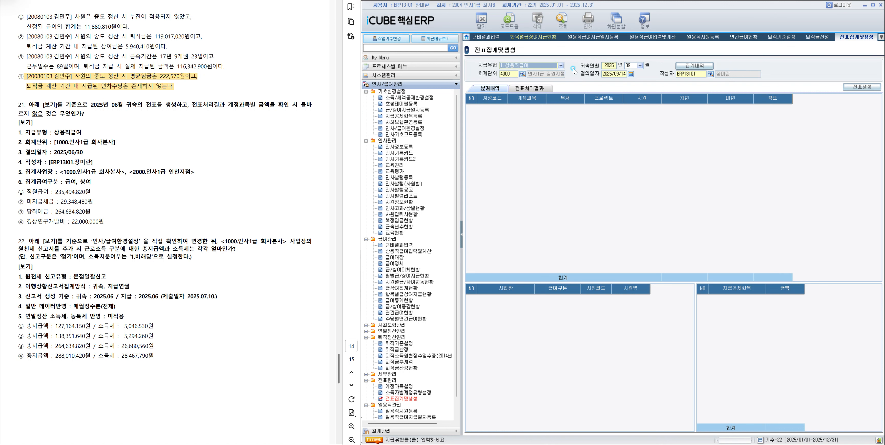
pyautogui.click(631, 66)
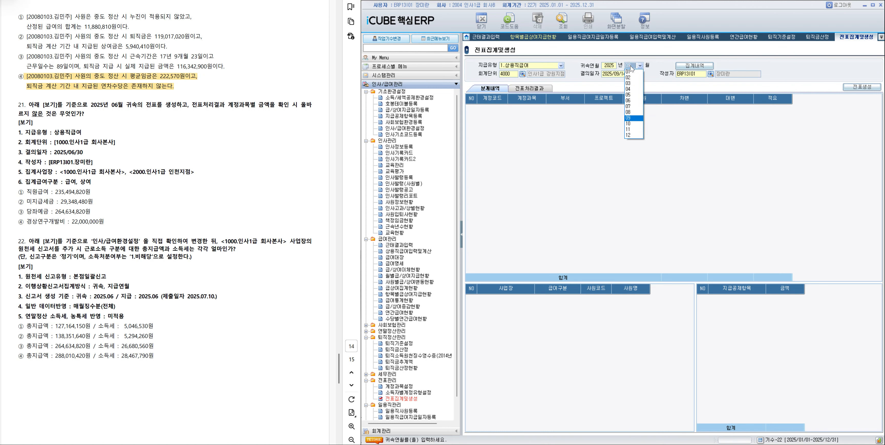
pyautogui.click(628, 100)
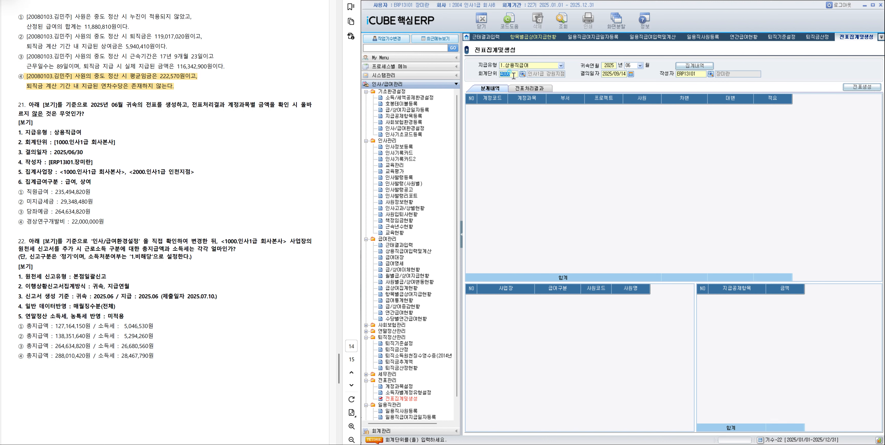
pyautogui.click(522, 74)
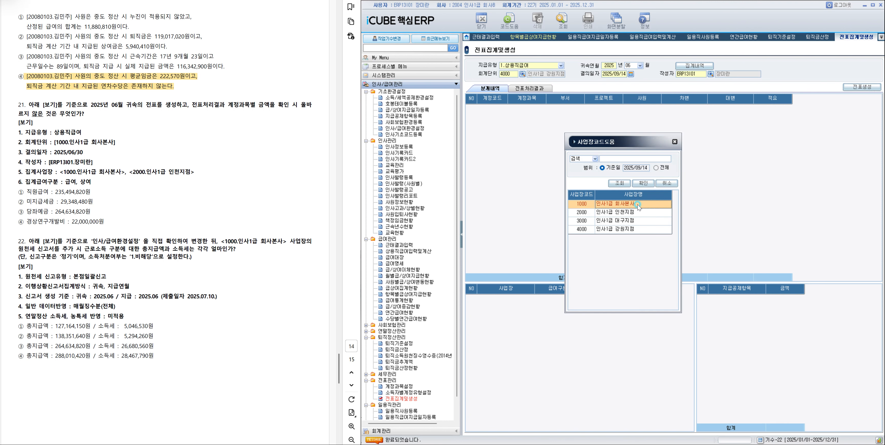
pyautogui.doubleClick(637, 205)
pyautogui.write('2025/06/30')
pyautogui.press('Return')
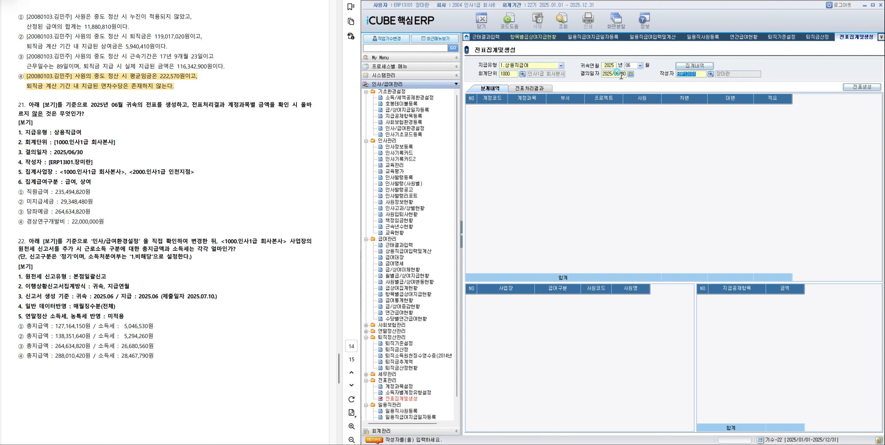
# Retrieve the 집계내역 and aggregate the 급여 and 상여 entries of 인사1급 회사본사 and 인사1급 인천지점.
pyautogui.click(563, 20)
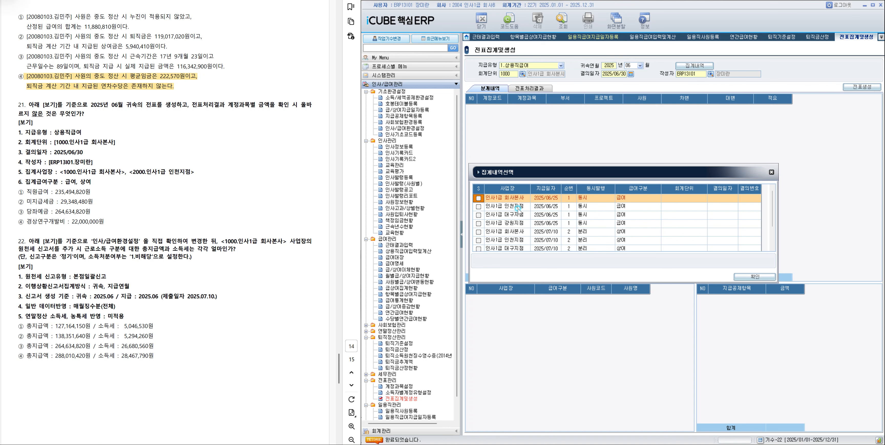
pyautogui.click(478, 198)
pyautogui.click(479, 207)
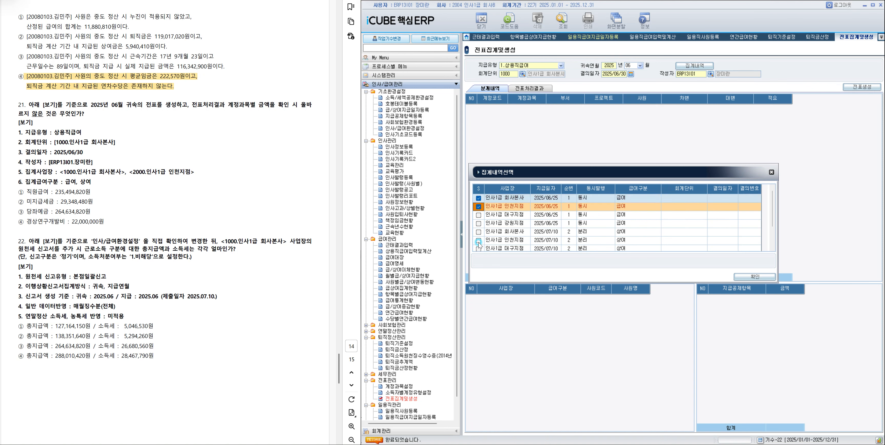
pyautogui.scroll(-1, 479, 242)
pyautogui.click(478, 221)
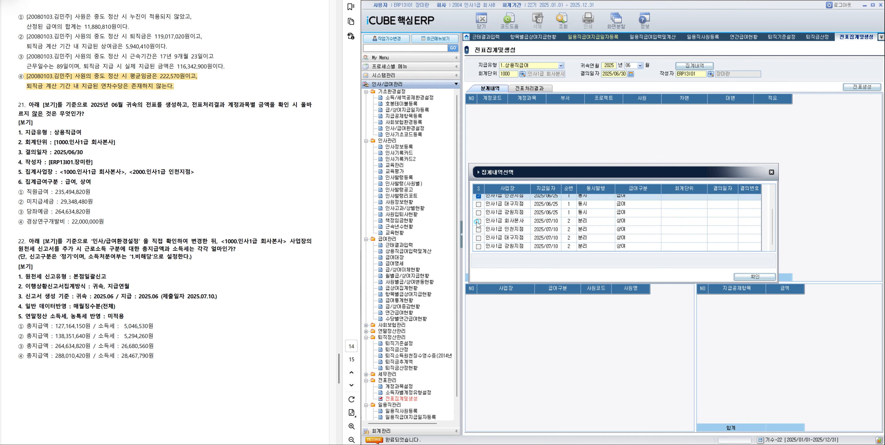
pyautogui.click(478, 229)
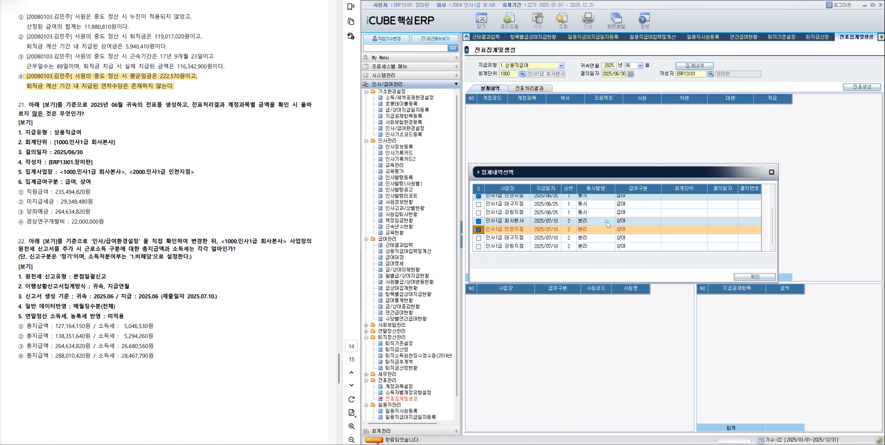
pyautogui.click(758, 277)
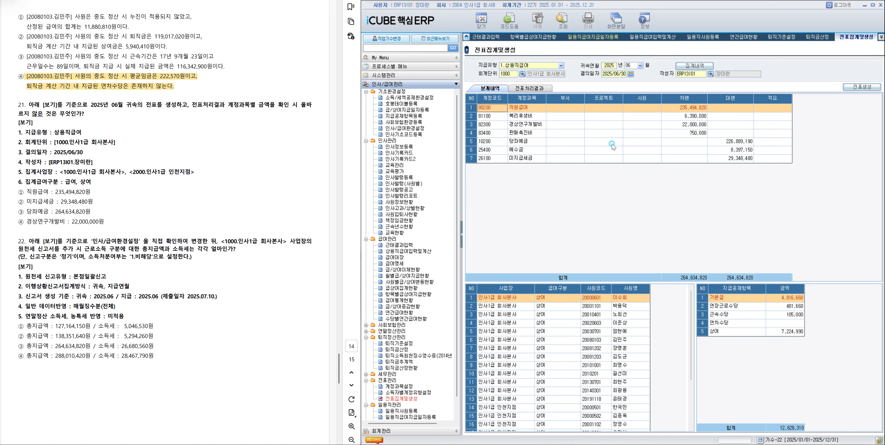
# Compare the 직원급여, 미지급세금 and 당좌예금 amounts in the 분개내역 with question 21's options.
pyautogui.click(588, 110)
pyautogui.click(681, 109)
pyautogui.click(541, 158)
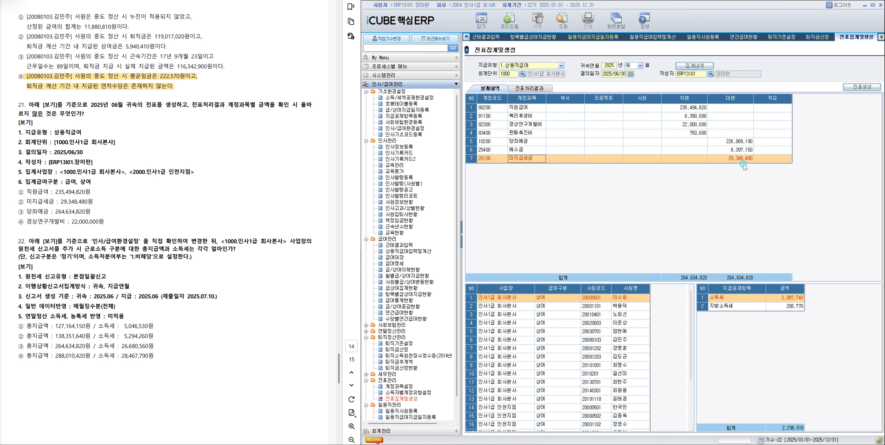
pyautogui.click(532, 145)
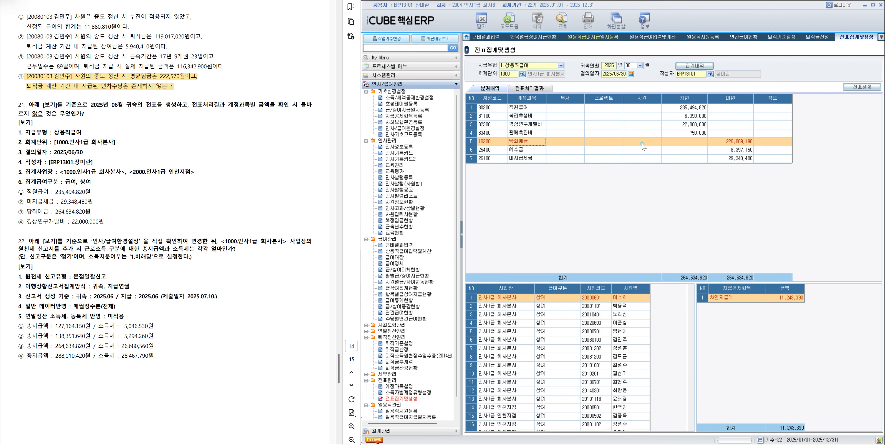
# Check the 당좌예금 amount in the 분개내역 and highlight option ③ of question 21 in the exam document.
pyautogui.click(716, 141)
pyautogui.moveTo(29, 211)
pyautogui.mouseDown()
pyautogui.moveTo(102, 210)
pyautogui.moveTo(91, 211)
pyautogui.mouseUp()
pyautogui.click(118, 225)
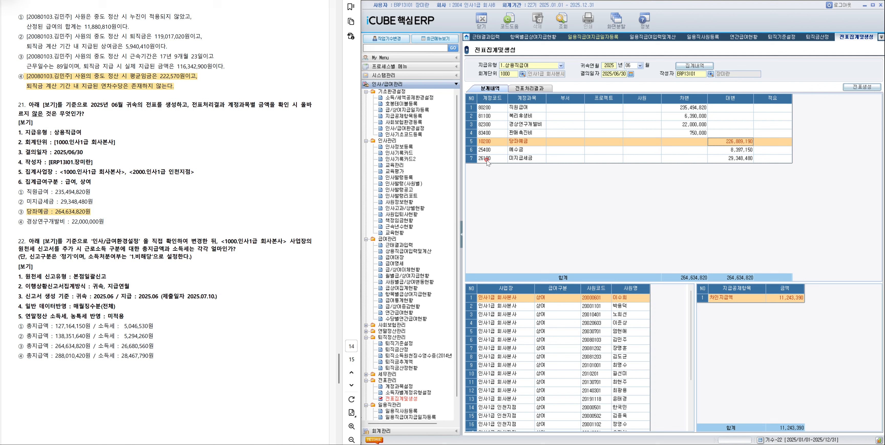
# Open the 기준설정 of 인사/급여환경설정 and set 원천세 신고유형 to 본점일괄신고.
pyautogui.click(403, 75)
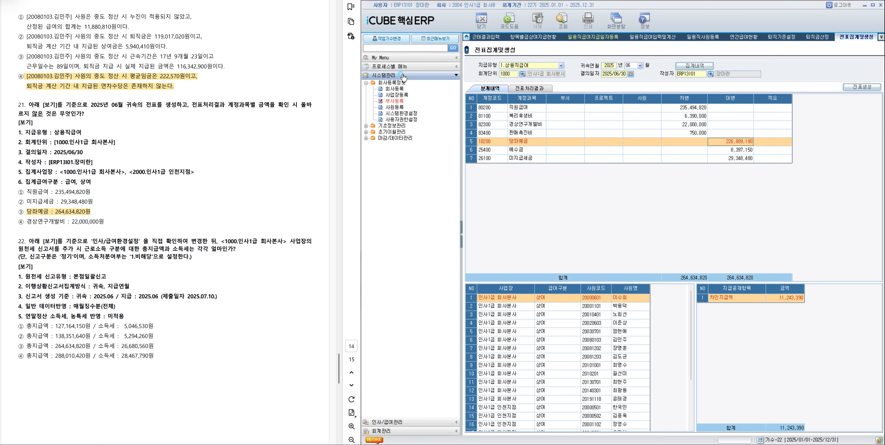
pyautogui.click(405, 422)
pyautogui.click(402, 128)
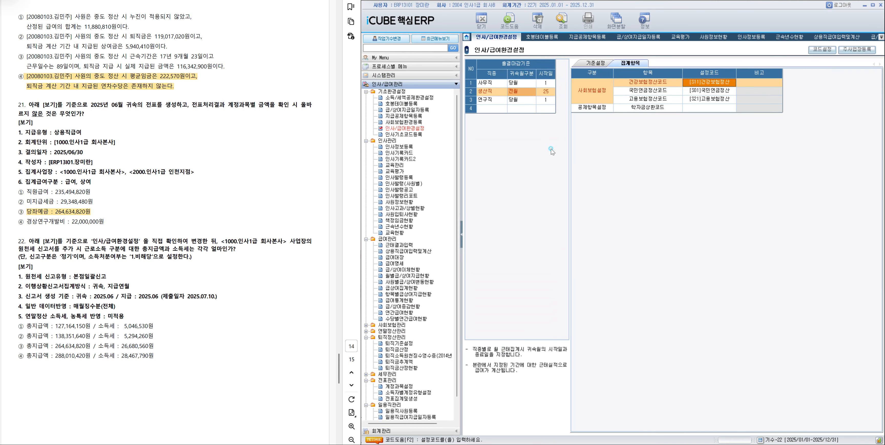
pyautogui.click(406, 129)
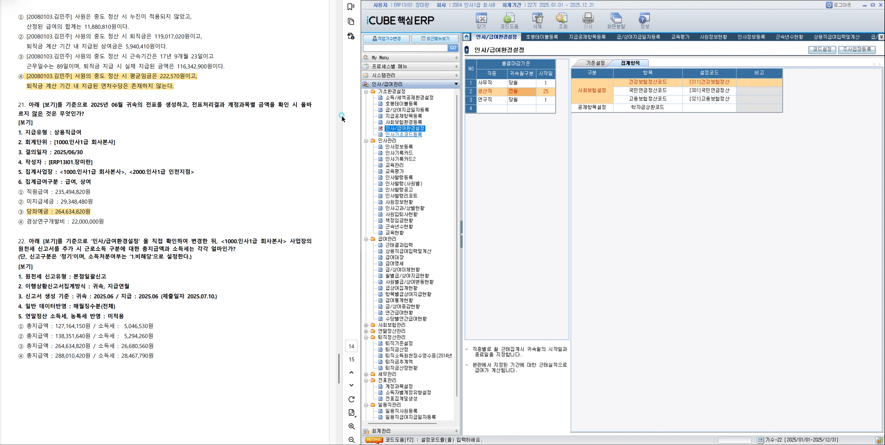
pyautogui.click(595, 63)
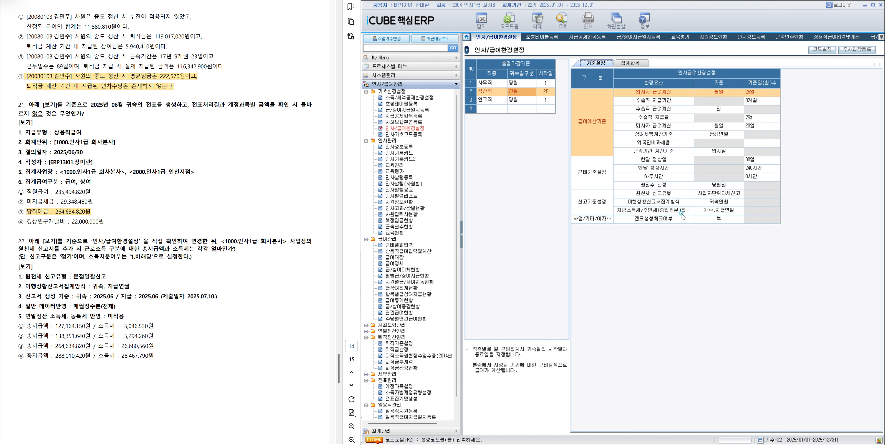
pyautogui.click(717, 195)
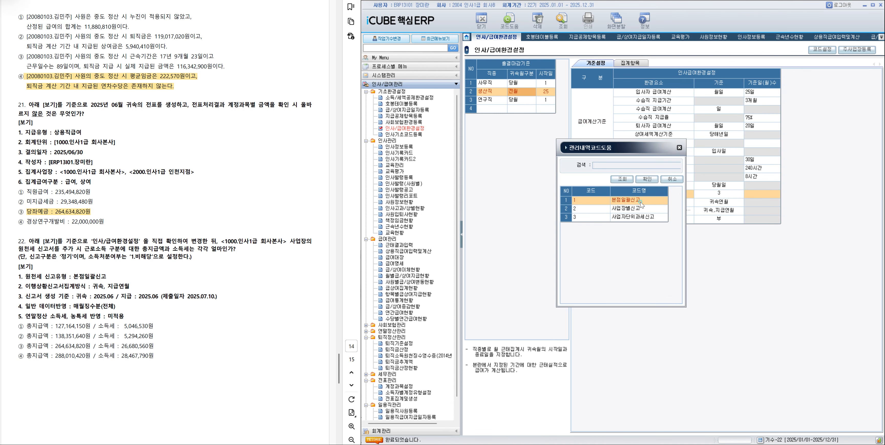
pyautogui.doubleClick(641, 202)
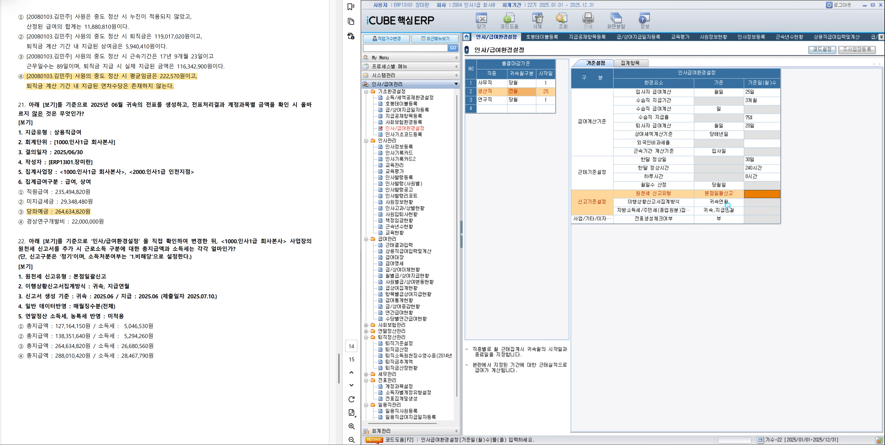
# Set 이행상황신고서집계방식 to 귀속,지급연월, then close and reopen 인사/급여환경설정 to check the change.
pyautogui.click(723, 200)
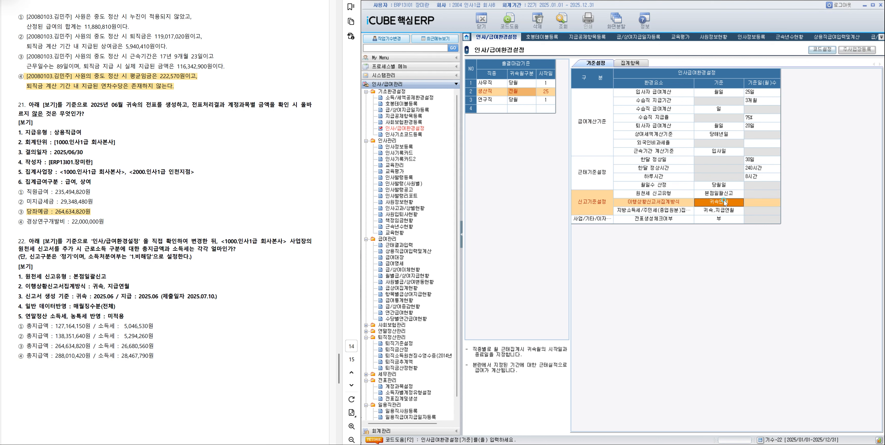
pyautogui.doubleClick(724, 202)
pyautogui.click(635, 216)
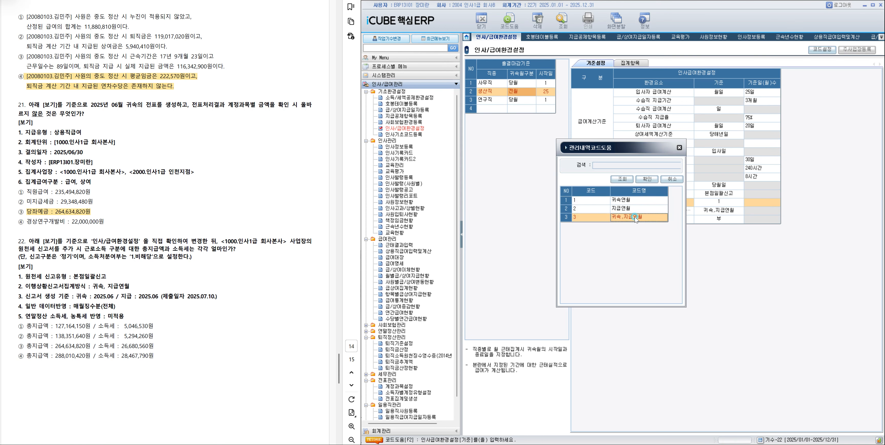
pyautogui.doubleClick(634, 217)
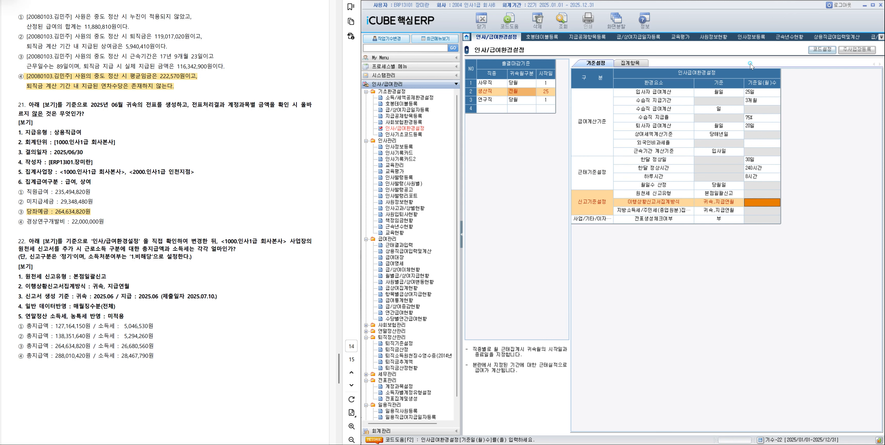
pyautogui.rightClick(489, 39)
pyautogui.click(502, 42)
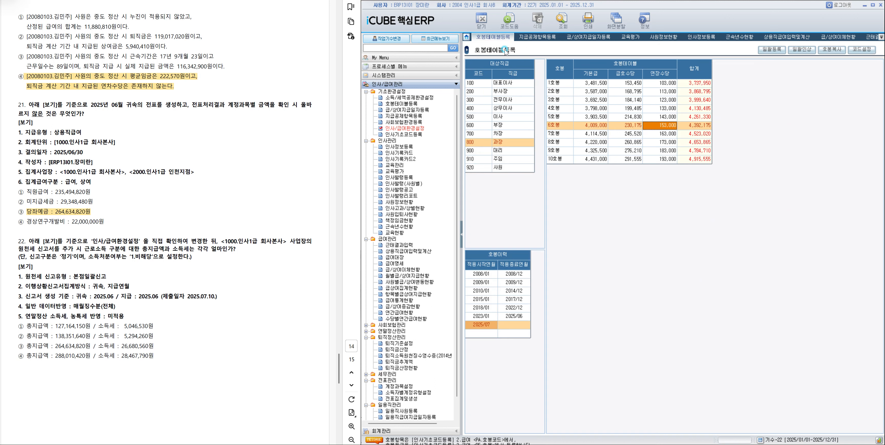
pyautogui.click(405, 128)
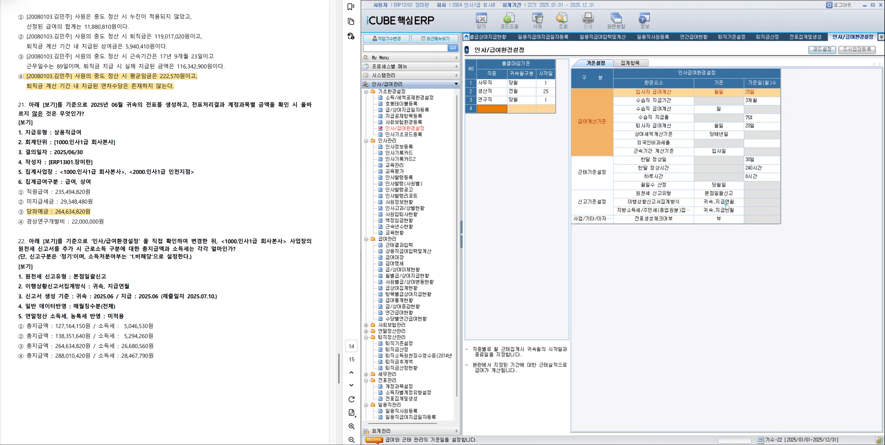
# Open 원천징수이행상황신고서, choose 1000 인사1급 회사본사 as 신고사업장 and add a new 신고서.
pyautogui.scroll(-1, 412, 366)
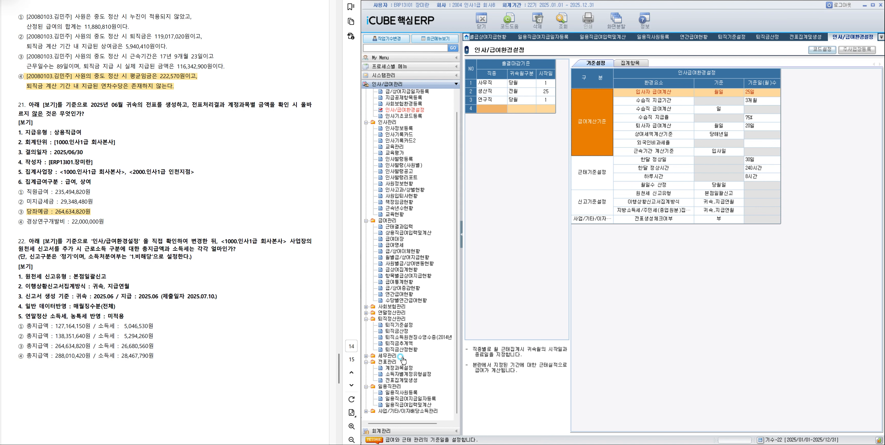
pyautogui.click(382, 357)
pyautogui.click(409, 361)
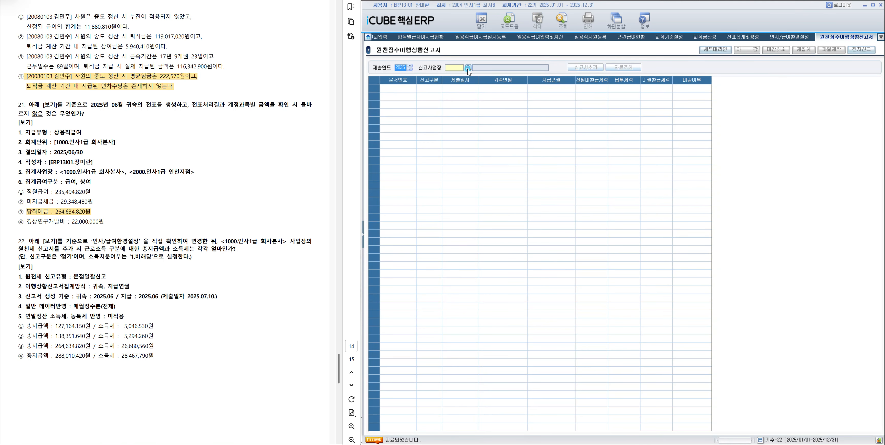
pyautogui.click(468, 67)
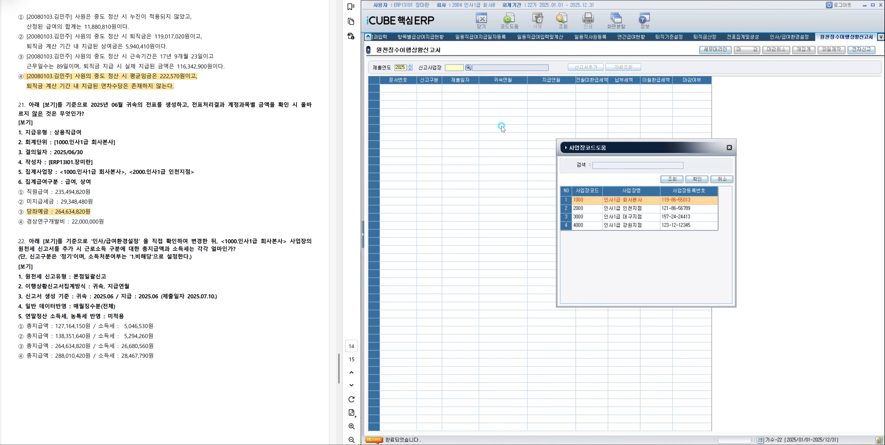
pyautogui.click(661, 200)
pyautogui.doubleClick(652, 199)
pyautogui.click(585, 67)
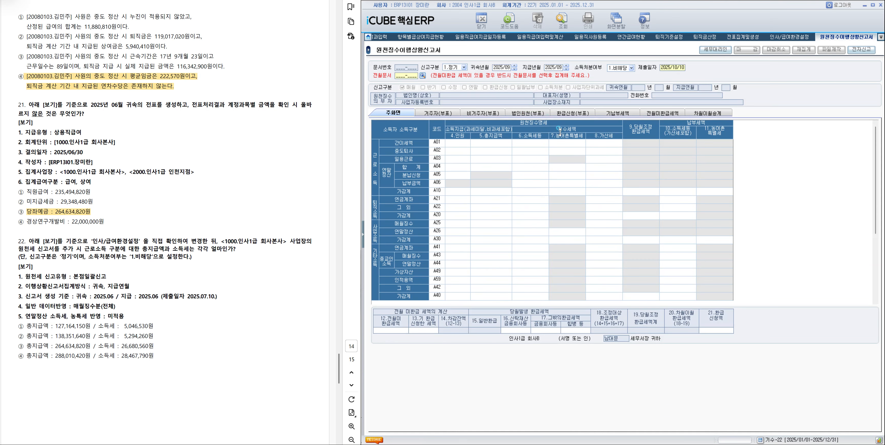
# Set both 귀속년월 and 지급년월 of the new 원천징수이행상황신고서 to 2025/06.
pyautogui.click(497, 68)
pyautogui.write('2025/06')
pyautogui.press('Return')
pyautogui.write('2025/06')
pyautogui.press('Return')
# Generate the 신고서 data with 매월 징수분(전체) as 일반 데이터 반영 and 미적용 for 연말정산 소득세, 농특세.
pyautogui.click(562, 22)
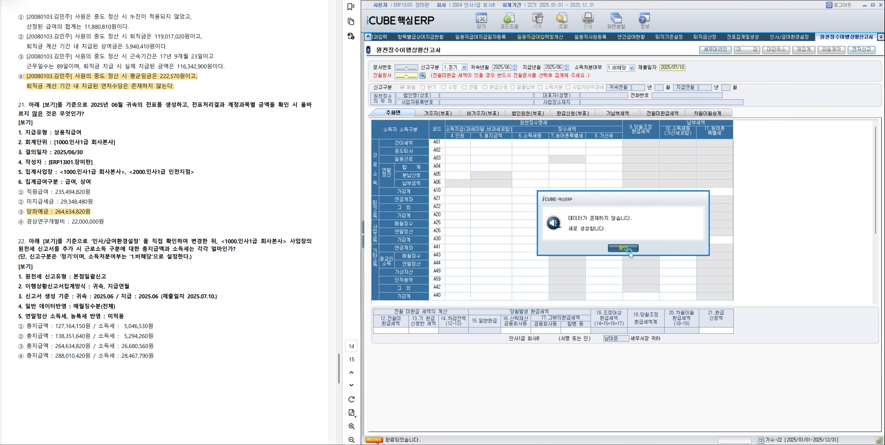
pyautogui.click(629, 250)
pyautogui.click(626, 249)
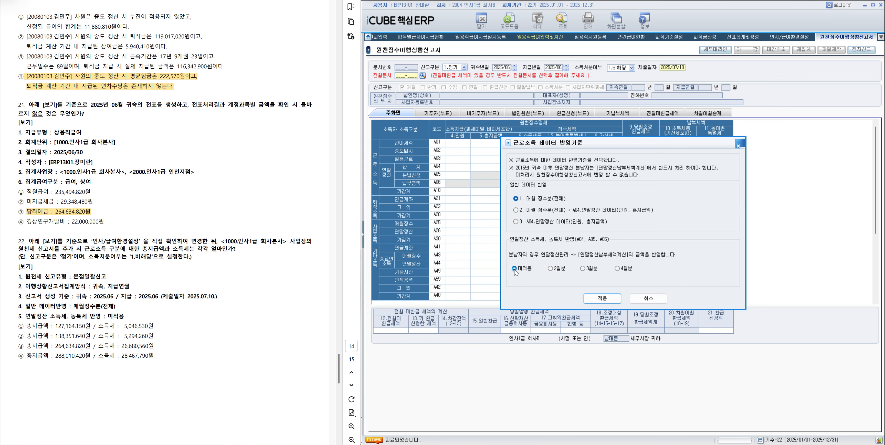
pyautogui.click(604, 299)
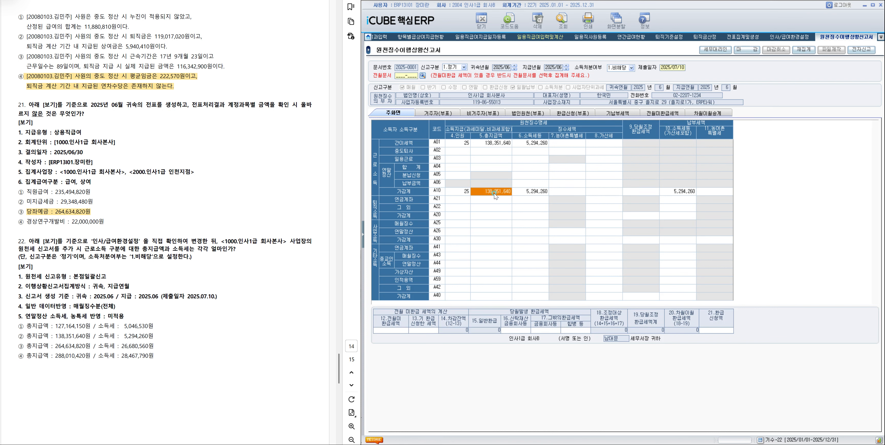
# Check the 총지급액 and 소득세 of the 근로소득 가감계 row and highlight option ② of question 22 in the exam document.
pyautogui.click(520, 192)
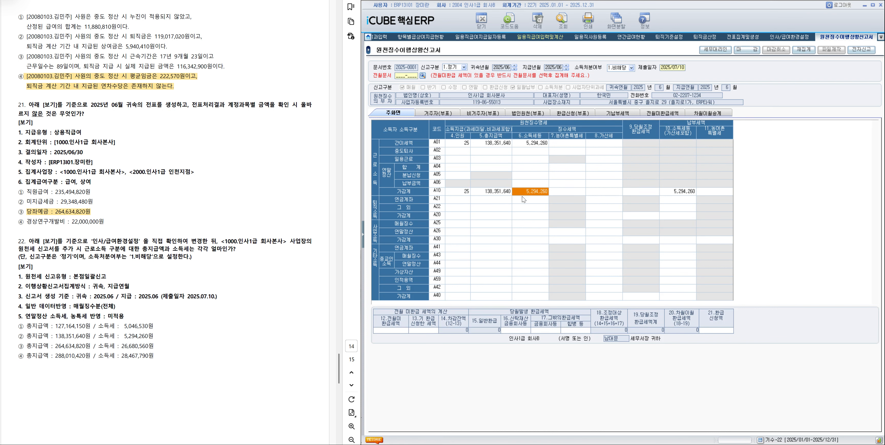
pyautogui.click(498, 193)
pyautogui.scroll(-3, 558, 250)
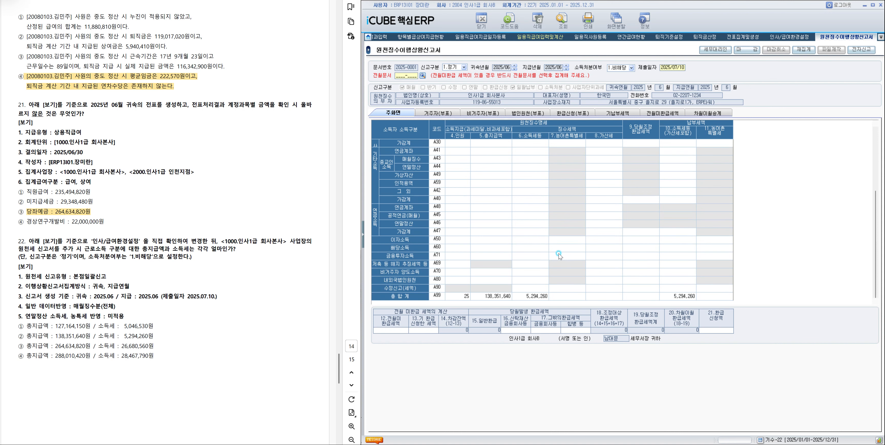
pyautogui.scroll(2, 558, 253)
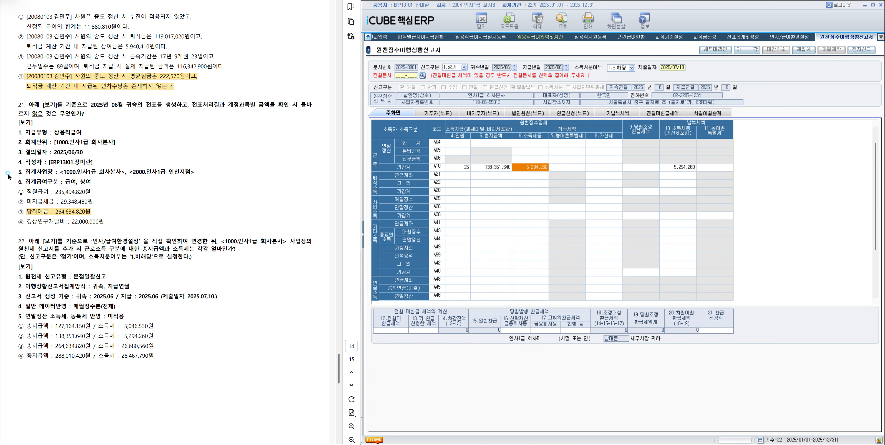
pyautogui.moveTo(21, 335); pyautogui.dragTo(152, 336)
pyautogui.click(174, 348)
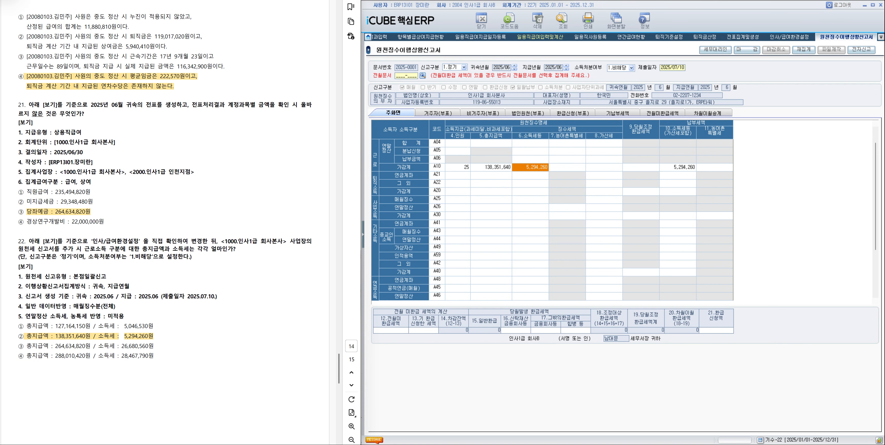
# Set the 지방소득세/주민세(종업원분) 집계 criterion in 인사/급여환경설정 to 귀속연월 and reopen the screen to check the change.
pyautogui.click(363, 234)
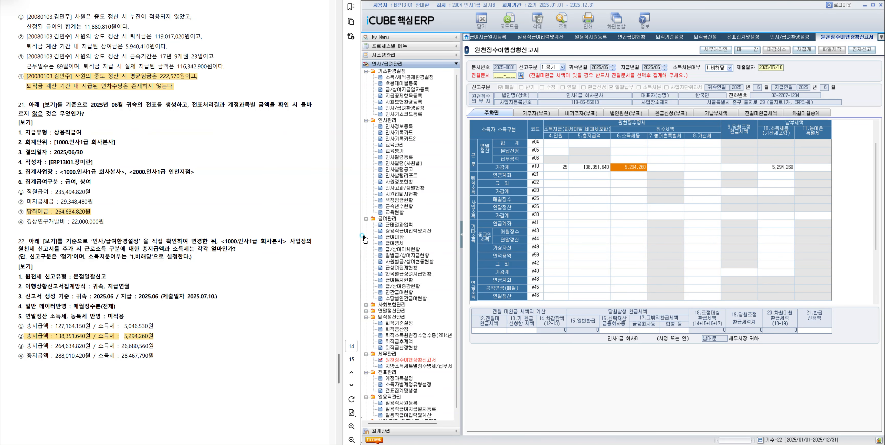
pyautogui.click(414, 367)
pyautogui.click(789, 39)
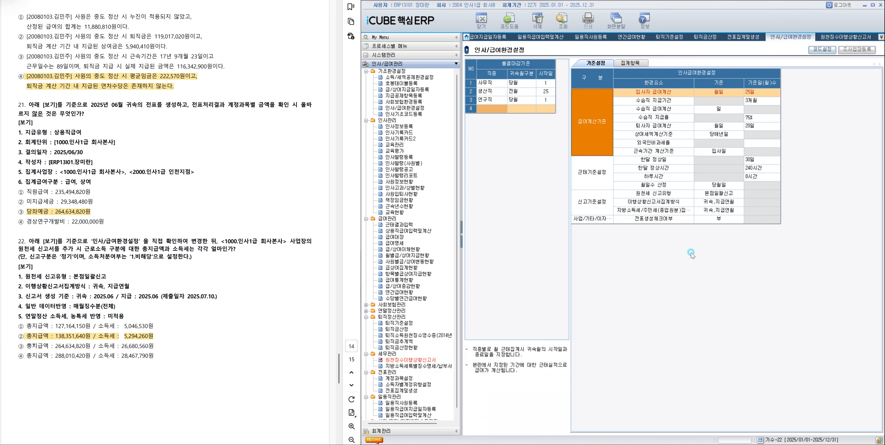
pyautogui.click(657, 211)
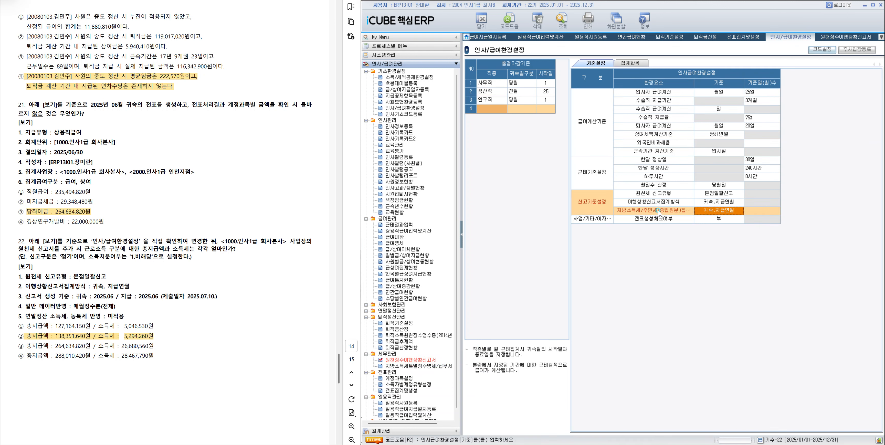
pyautogui.click(724, 211)
pyautogui.doubleClick(725, 211)
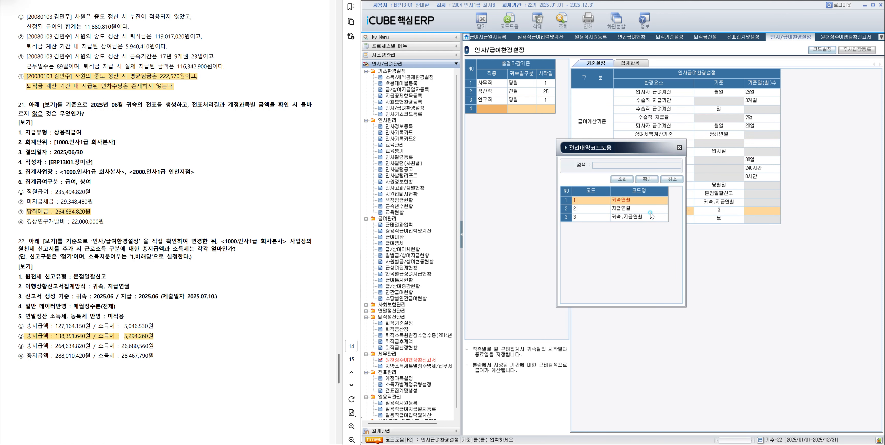
pyautogui.doubleClick(636, 203)
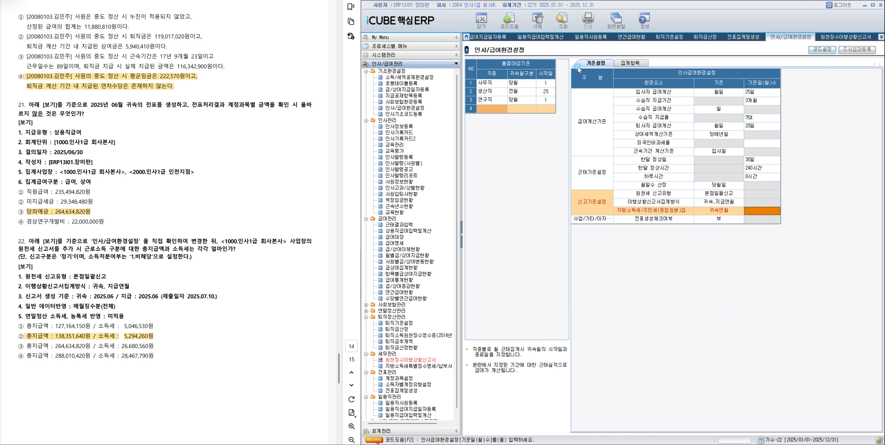
pyautogui.rightClick(793, 36)
pyautogui.click(805, 42)
pyautogui.click(398, 107)
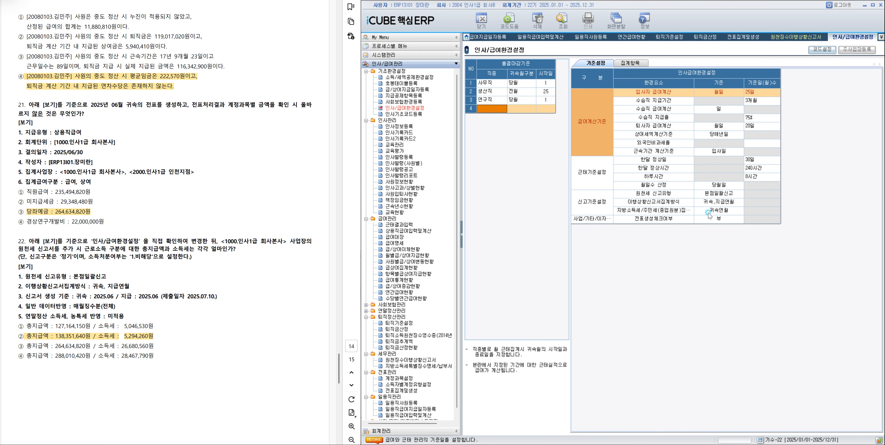
pyautogui.click(711, 308)
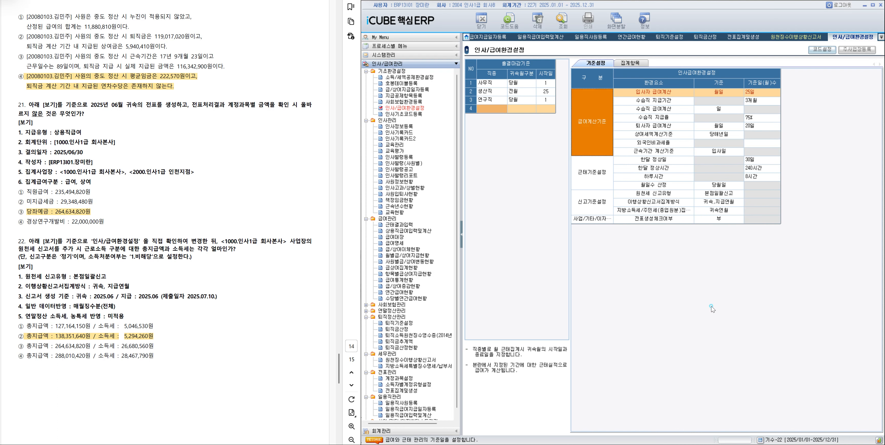
# Open 지방소득세특별징수명세/납부서 and set the 제출일자 range to 2025/07/01 – 2025/07/31.
pyautogui.click(411, 366)
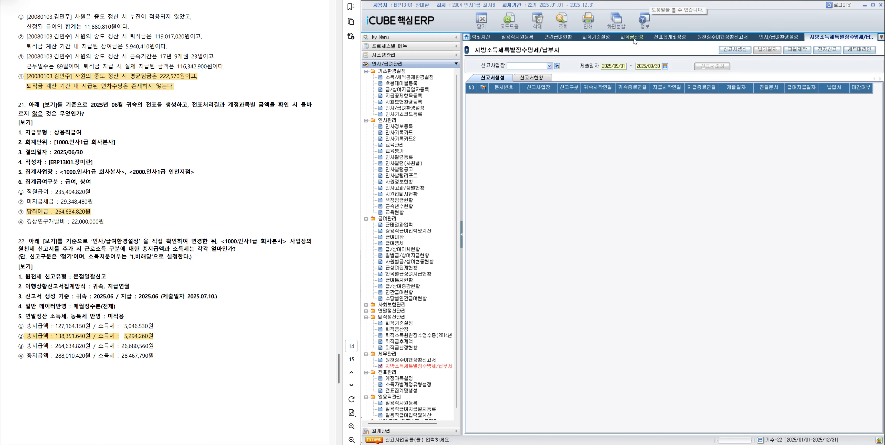
pyautogui.click(619, 65)
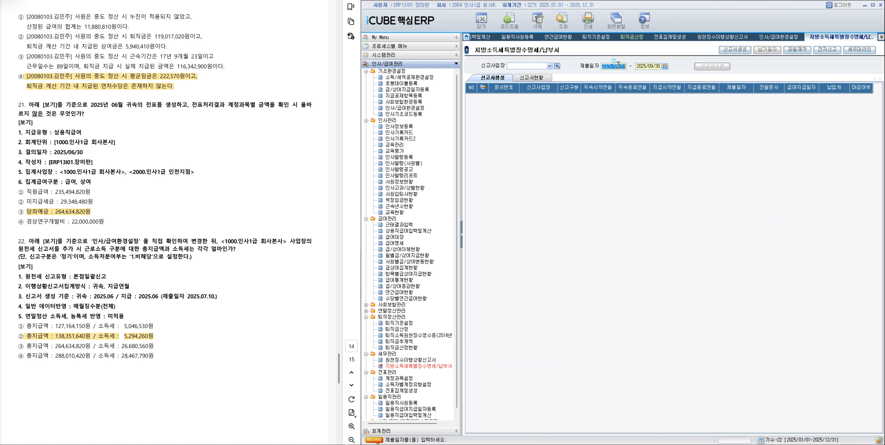
pyautogui.write('20250701')
pyautogui.press('Return')
pyautogui.write('20250731')
pyautogui.press('Return')
pyautogui.click(618, 247)
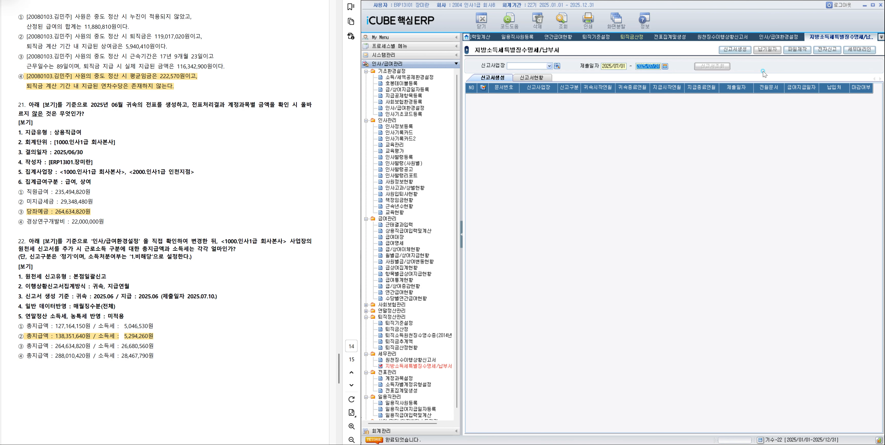
# Start a new 지방소득세 신고서, choose the 신고사업장 and set 귀속연월 and 지급연월 to 2025/06.
pyautogui.click(732, 51)
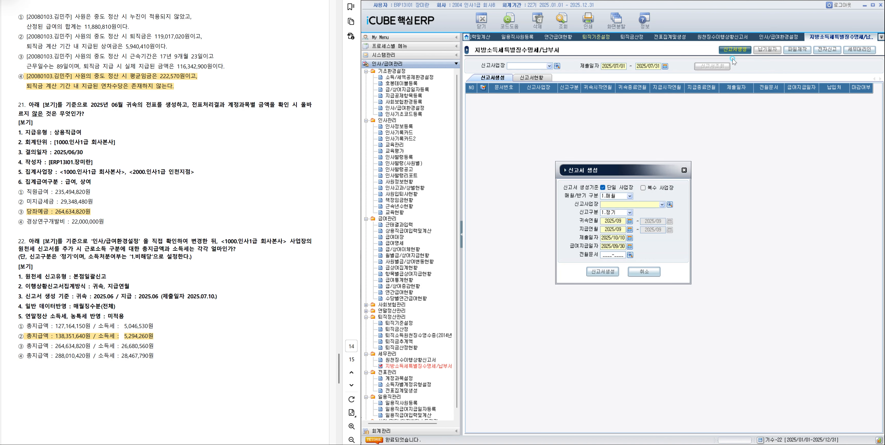
pyautogui.click(670, 204)
pyautogui.doubleClick(630, 200)
pyautogui.click(621, 222)
pyautogui.write('2050')
pyautogui.press('BackSpace')
pyautogui.press('BackSpace')
pyautogui.write('2606')
pyautogui.press('Return')
pyautogui.write('202506')
pyautogui.press('Return')
# Set 제출일자 to 2025/07/10 and 급여지급일자 to 2025/06/30, and generate the 신고서 with the 연말정산 환급액 criterion set to 미적용.
pyautogui.write('2025/07/10')
pyautogui.press('Return')
pyautogui.write('2025/06/30')
pyautogui.press('Return')
pyautogui.click(602, 272)
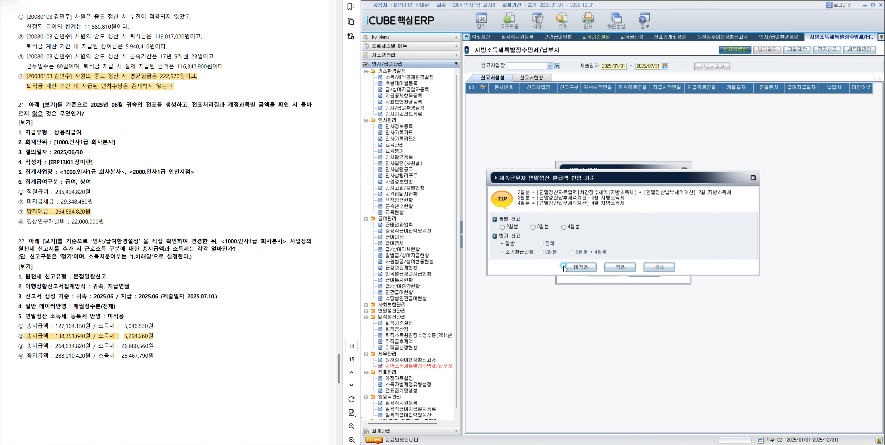
pyautogui.click(577, 272)
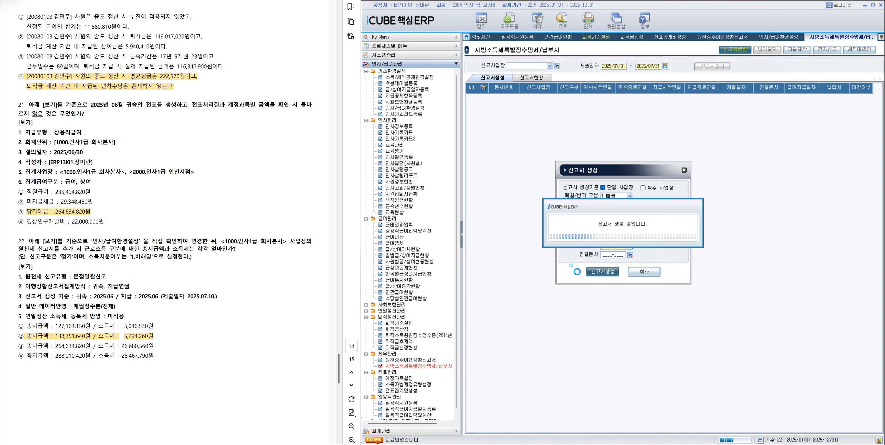
pyautogui.click(617, 251)
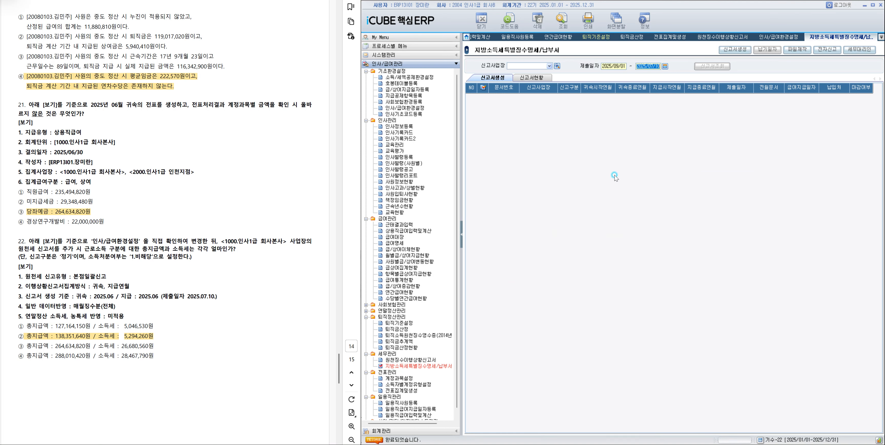
# List the 신고서 with 제출일자 from 2025/01/01 to 2025/12/31 and open the one for 2025/06.
pyautogui.click(664, 67)
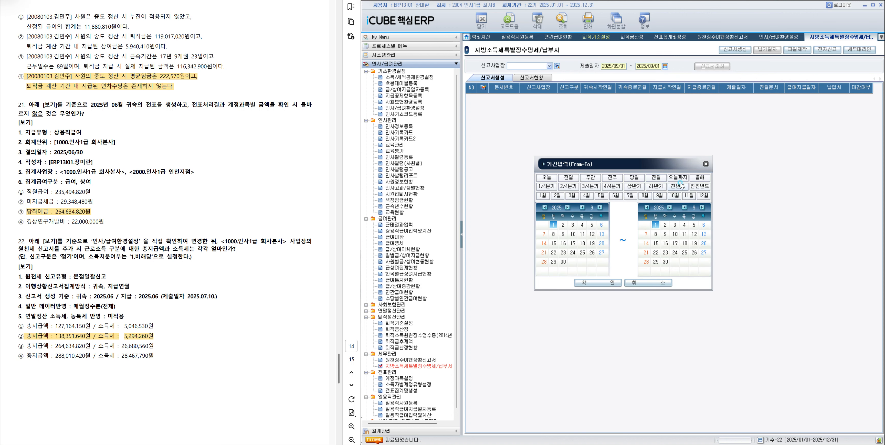
pyautogui.click(700, 177)
pyautogui.click(602, 283)
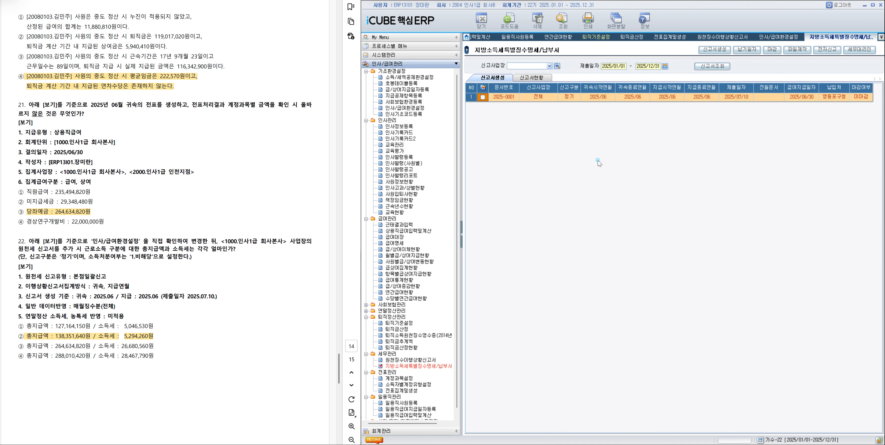
pyautogui.click(604, 101)
pyautogui.click(532, 78)
pyautogui.click(625, 97)
pyautogui.doubleClick(625, 99)
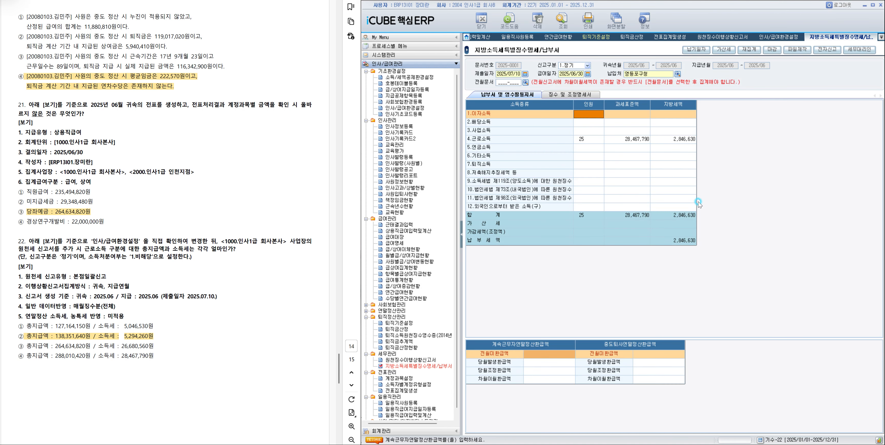
# Show the 징수 및 조정명세서 of the report for 소득구분 4.근로소득.
pyautogui.click(580, 97)
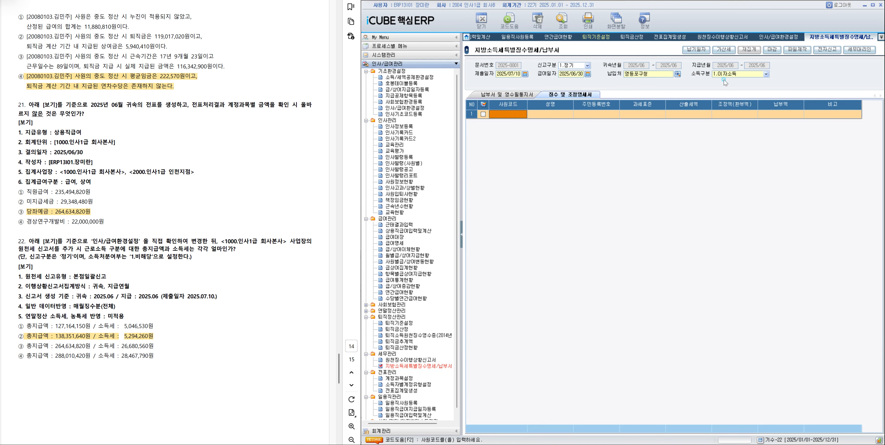
pyautogui.click(733, 74)
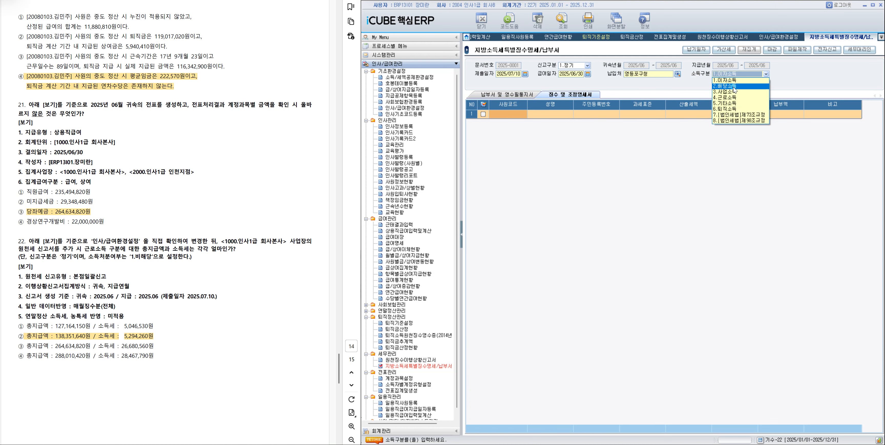
pyautogui.click(693, 91)
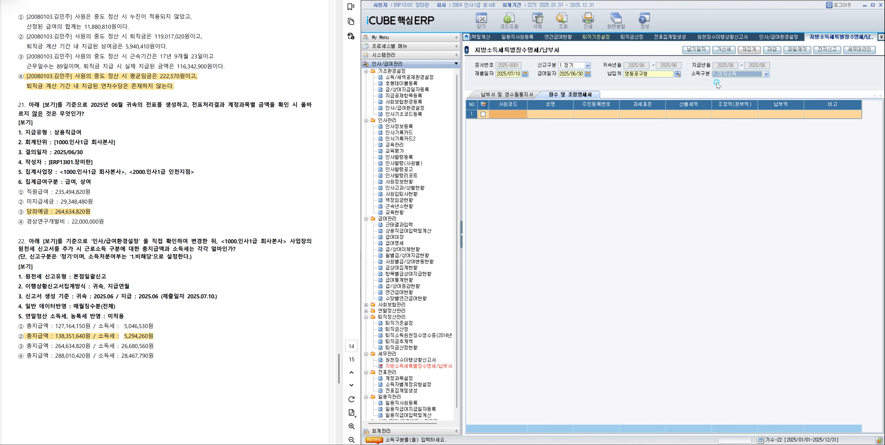
pyautogui.click(731, 74)
pyautogui.click(729, 97)
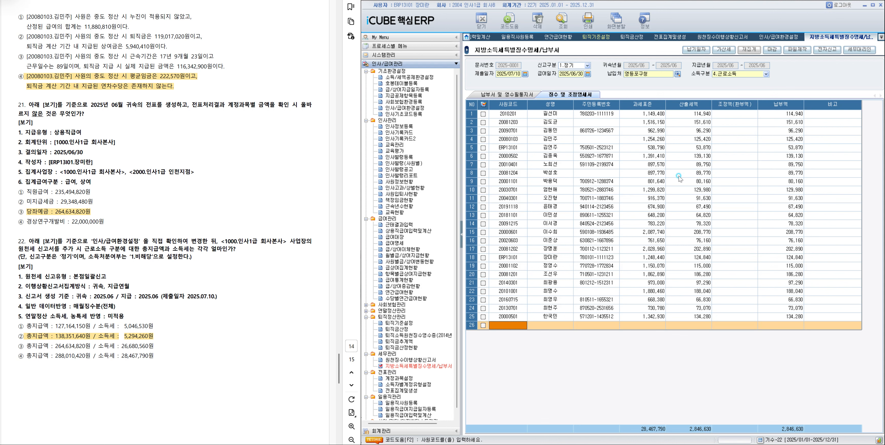
# Check the 산출세액 of the employees named in question 23's options and highlight option ③ in the exam document.
pyautogui.click(607, 182)
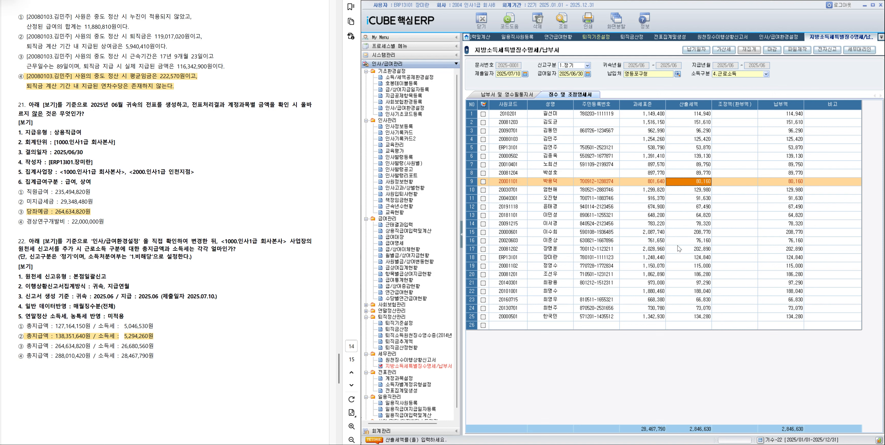
pyautogui.click(687, 234)
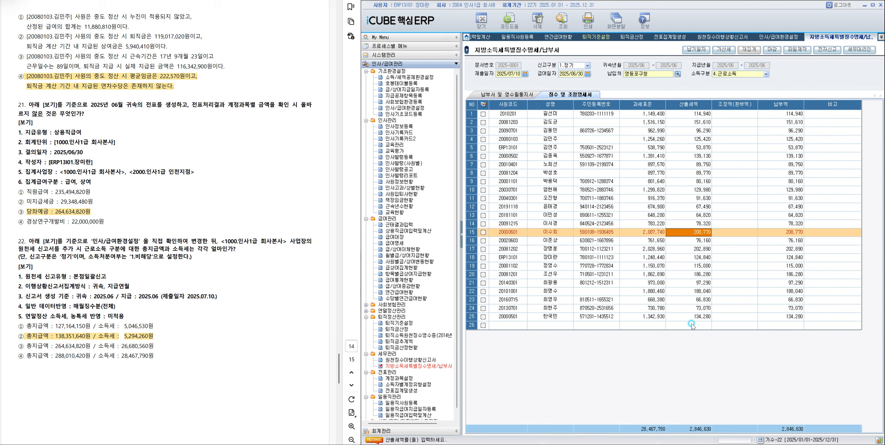
pyautogui.click(695, 274)
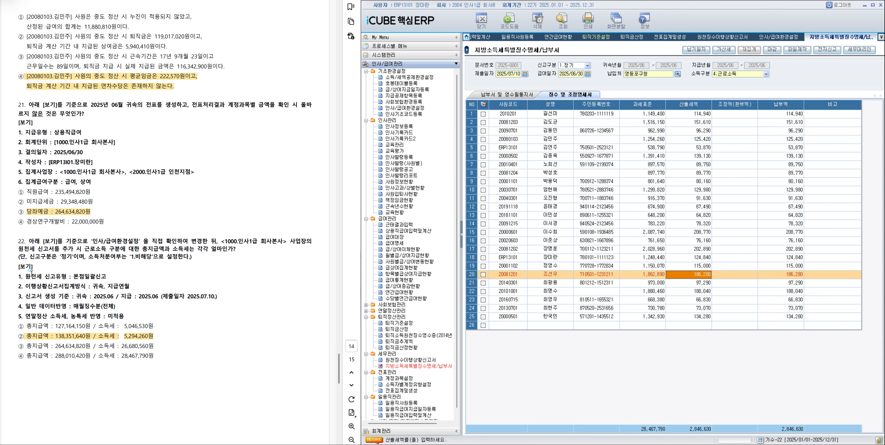
pyautogui.scroll(-10, 82, 235)
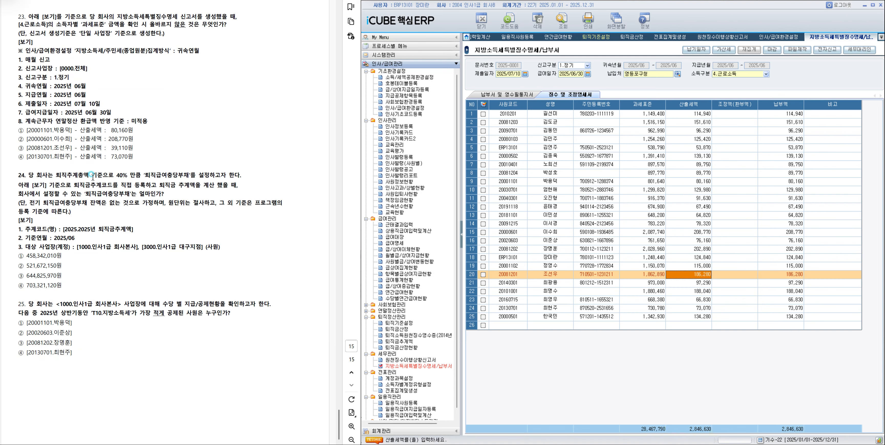
pyautogui.moveTo(26, 147); pyautogui.dragTo(125, 148)
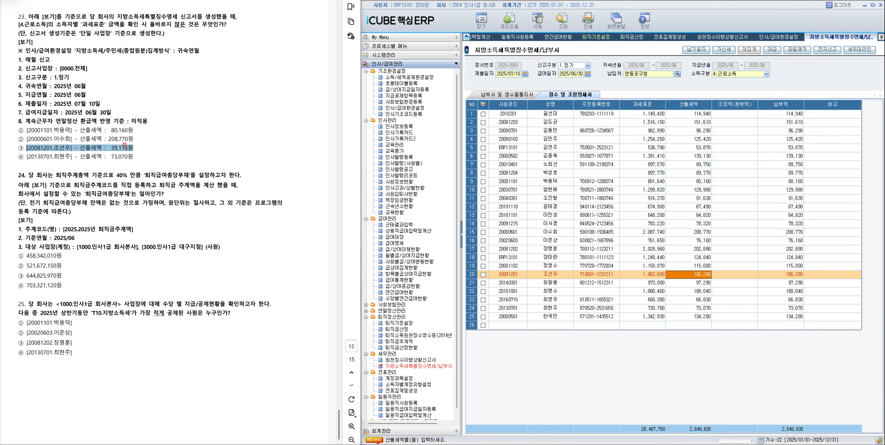
pyautogui.click(149, 161)
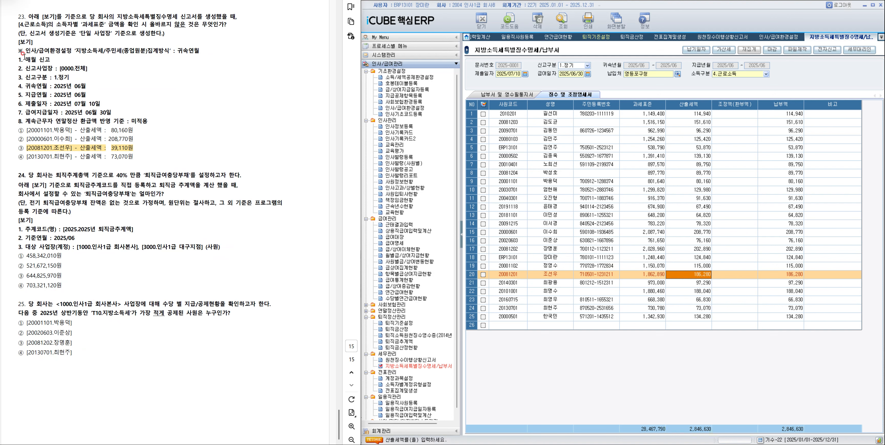
pyautogui.moveTo(18, 52)
pyautogui.mouseDown()
pyautogui.moveTo(223, 53)
pyautogui.moveTo(200, 53)
pyautogui.mouseUp()
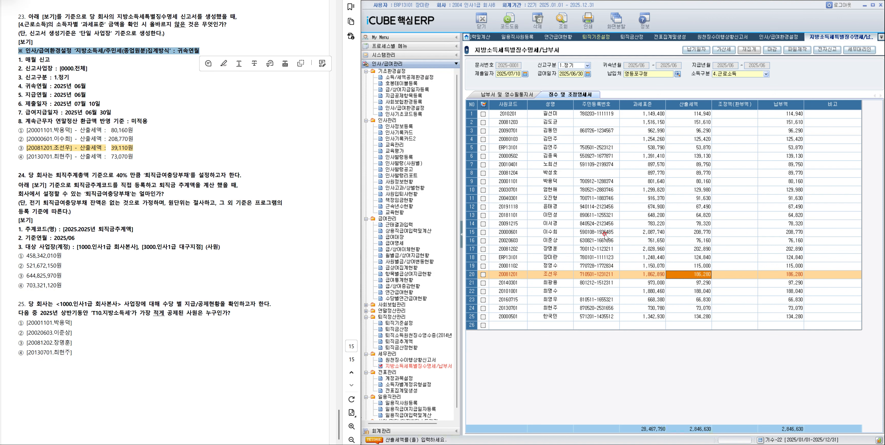
pyautogui.click(295, 196)
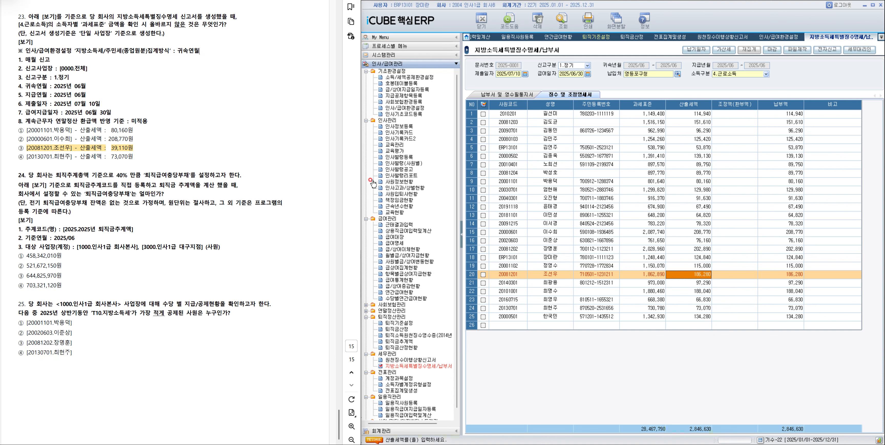
# Open 퇴직금추계액 and register 추계코드 2025 named 2025년 퇴직금 추계액 with 기준연월 2025/06.
pyautogui.click(398, 341)
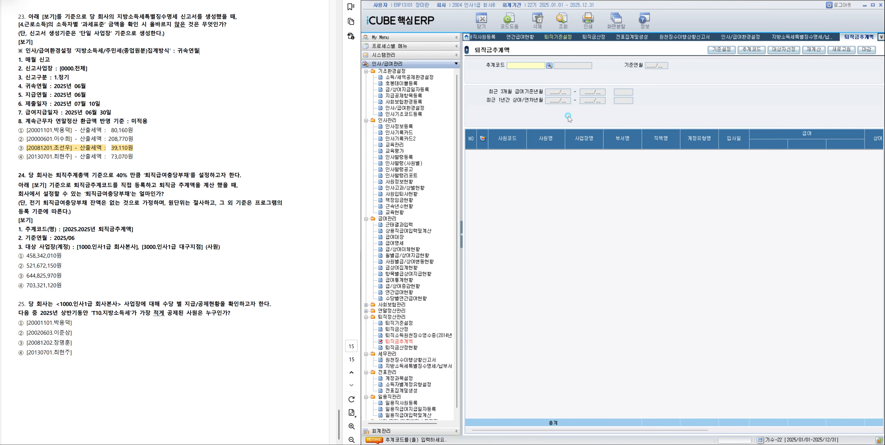
pyautogui.click(752, 56)
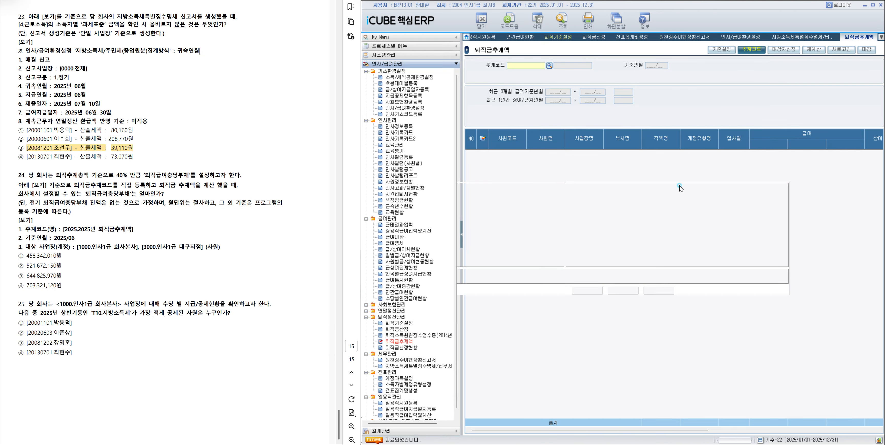
pyautogui.write('2025')
pyautogui.press('Return')
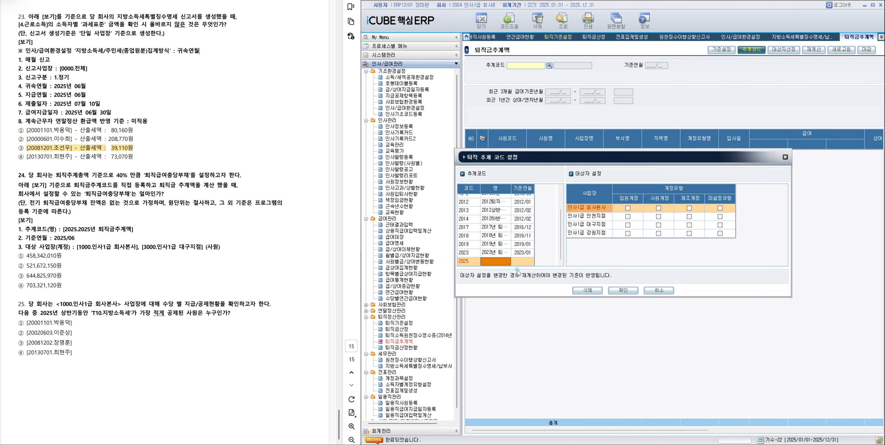
pyautogui.write('202')
pyautogui.write('5년 퇴직금')
pyautogui.write('추계액')
pyautogui.press('Return')
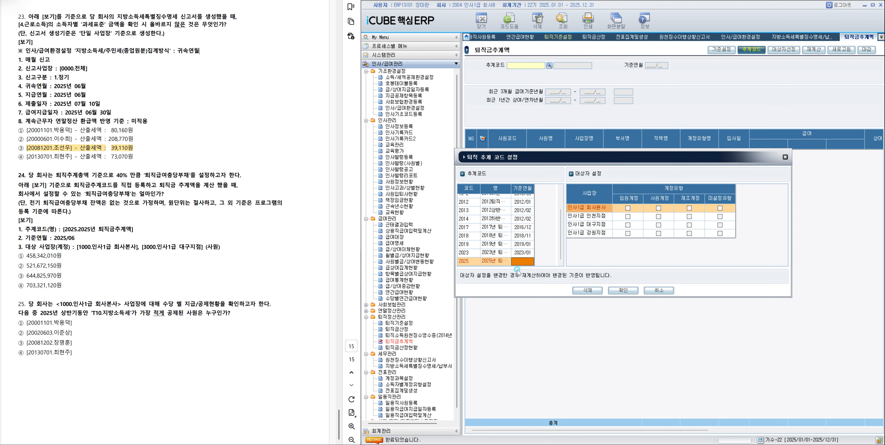
pyautogui.write('2025/06')
pyautogui.click(502, 259)
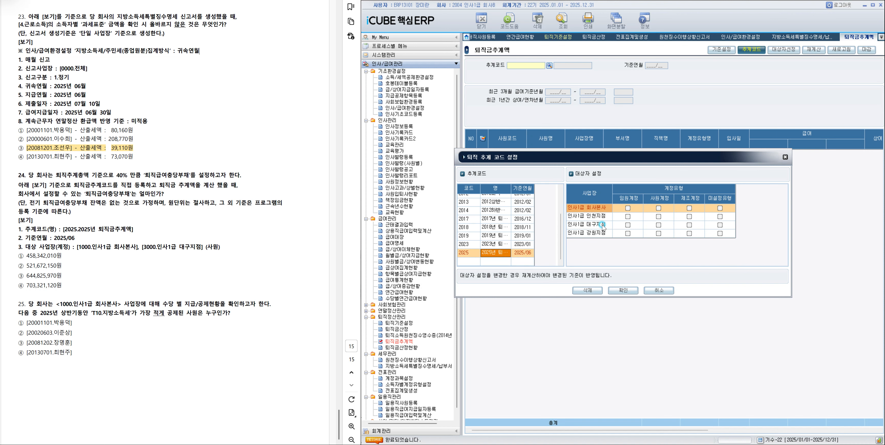
# Include 사원계정 of 인사1급 회사본사 and 인사1급 대구지점 as targets of the 2025 추계코드 and confirm the settings.
pyautogui.click(658, 208)
pyautogui.click(658, 208)
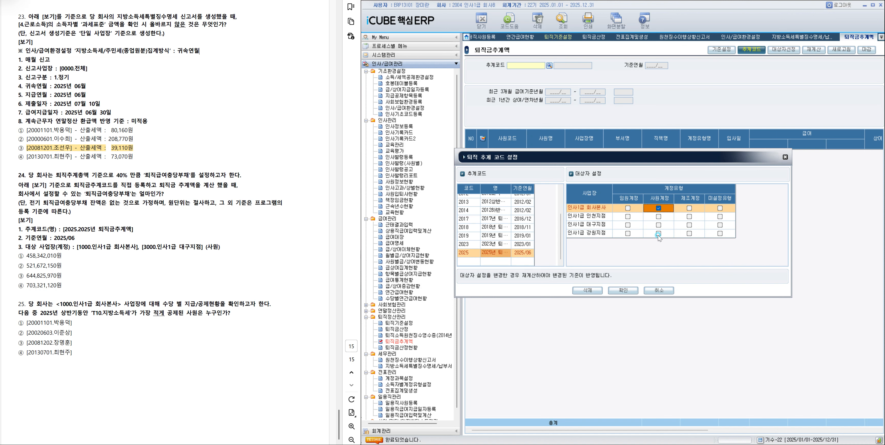
pyautogui.click(659, 225)
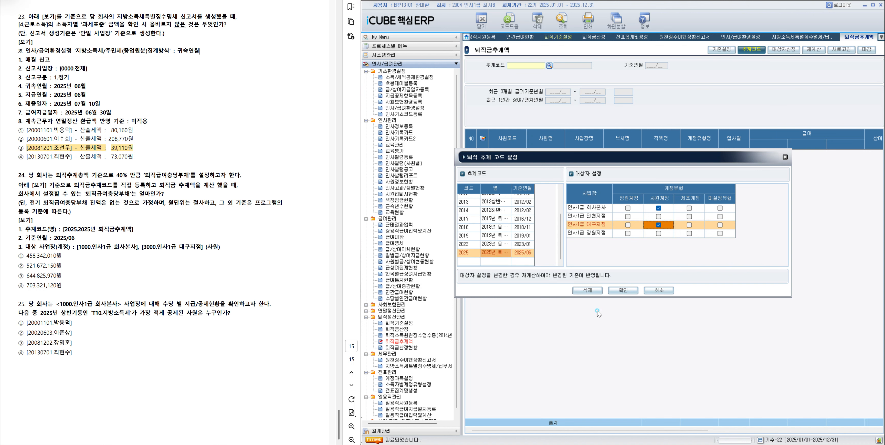
pyautogui.click(623, 290)
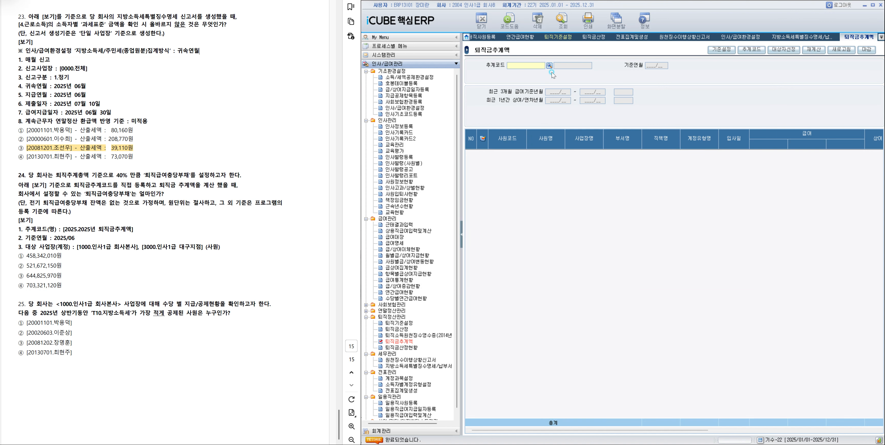
# Load 추계코드 2025, check the total 퇴직금추계액 and highlight option ① of question 24 in the exam document.
pyautogui.click(548, 66)
pyautogui.doubleClick(626, 277)
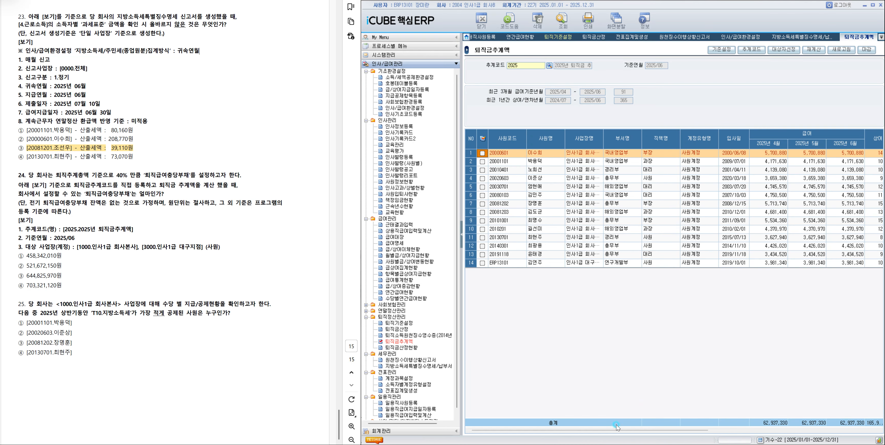
pyautogui.moveTo(616, 427); pyautogui.dragTo(853, 429)
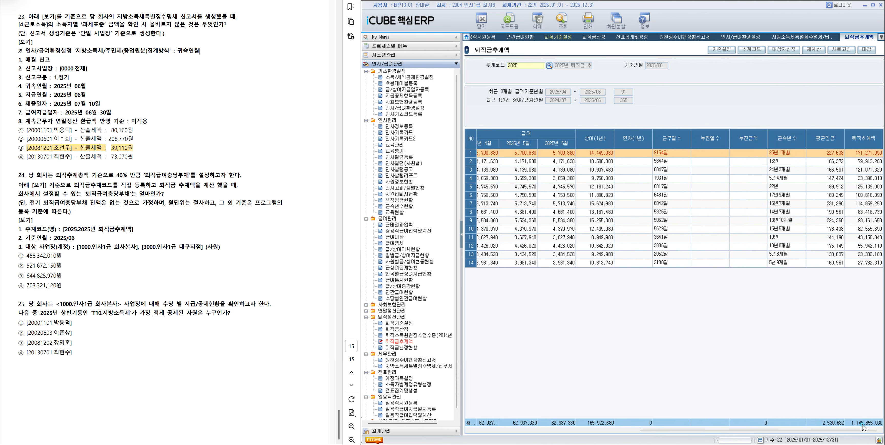
pyautogui.moveTo(29, 256); pyautogui.dragTo(63, 256)
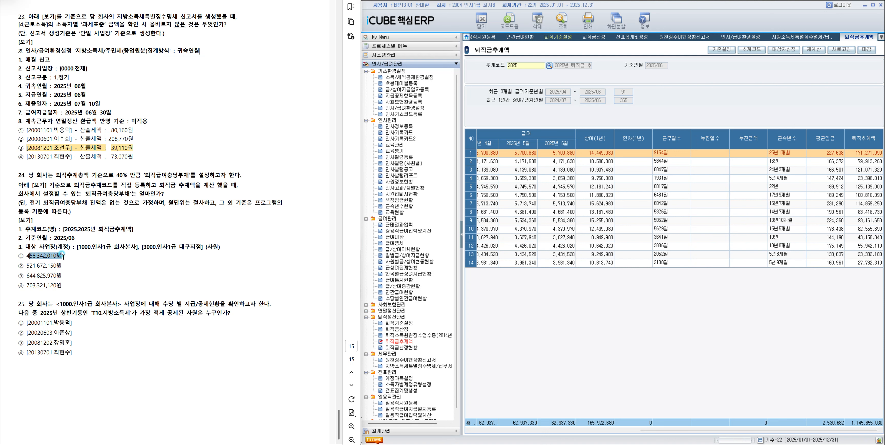
pyautogui.click(85, 268)
# Open 수당별연간급여현황 and set the 조회기간 to 2025년 01월 – 2025년 06월.
pyautogui.click(413, 299)
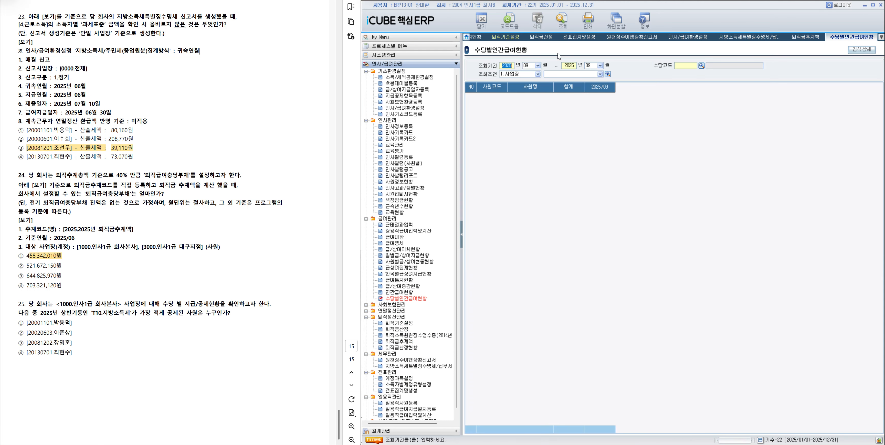
pyautogui.click(538, 65)
pyautogui.click(529, 72)
pyautogui.click(592, 68)
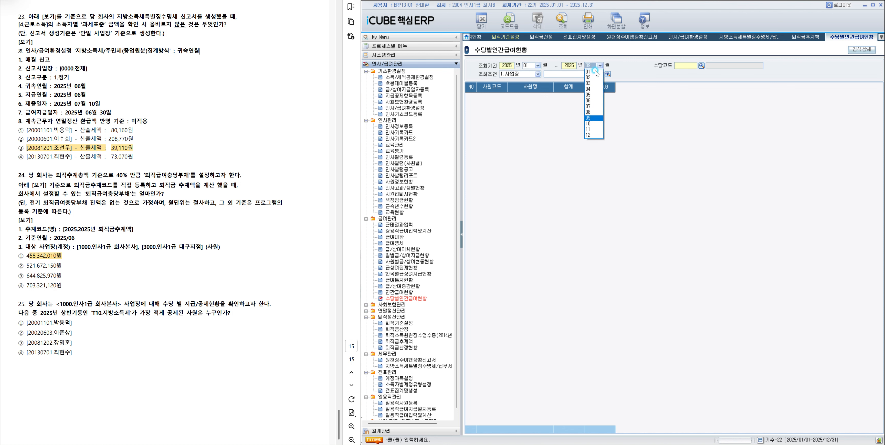
pyautogui.click(590, 103)
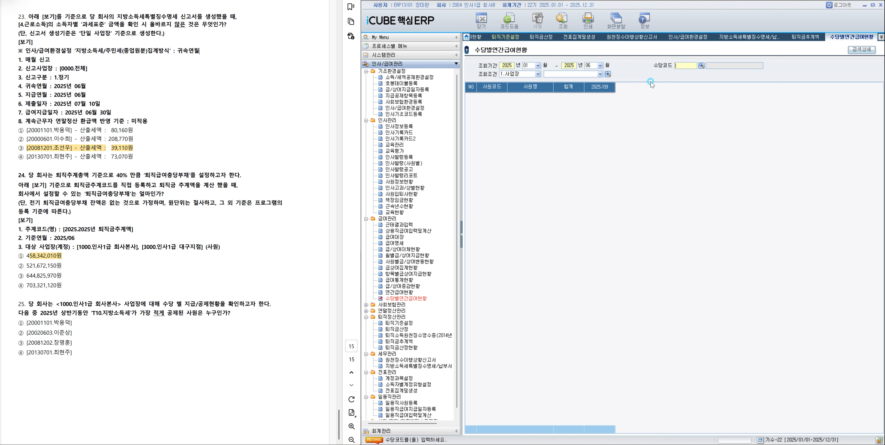
# Set the 수당코드 of the 수당별연간급여현황 query to T10 지방소득세.
pyautogui.click(701, 66)
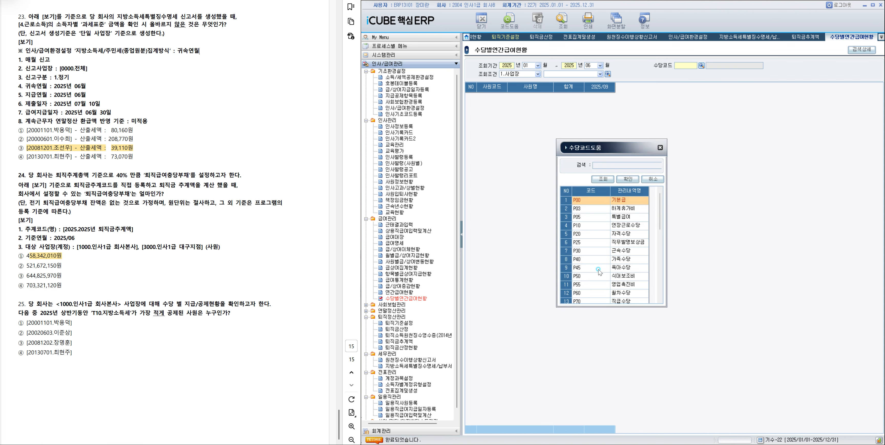
pyautogui.scroll(-3, 607, 243)
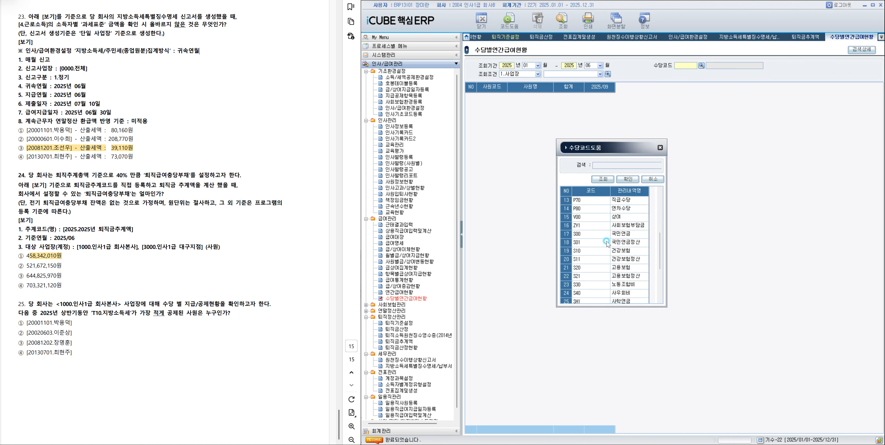
pyautogui.scroll(-4, 606, 244)
pyautogui.click(604, 271)
pyautogui.click(601, 265)
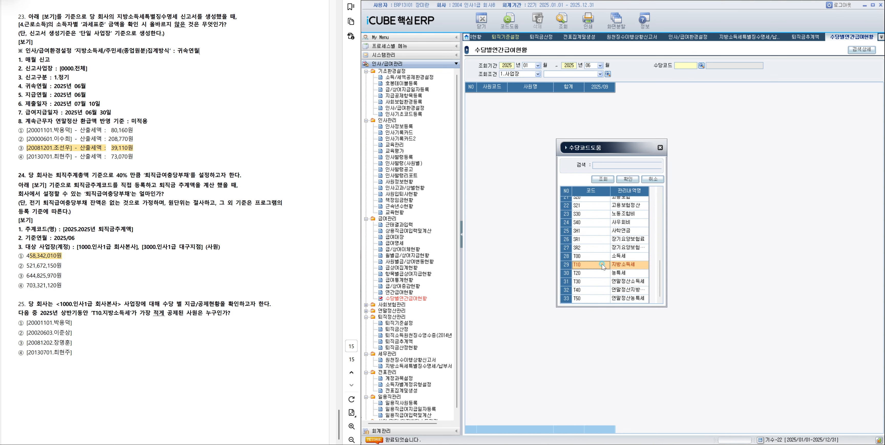
pyautogui.doubleClick(602, 264)
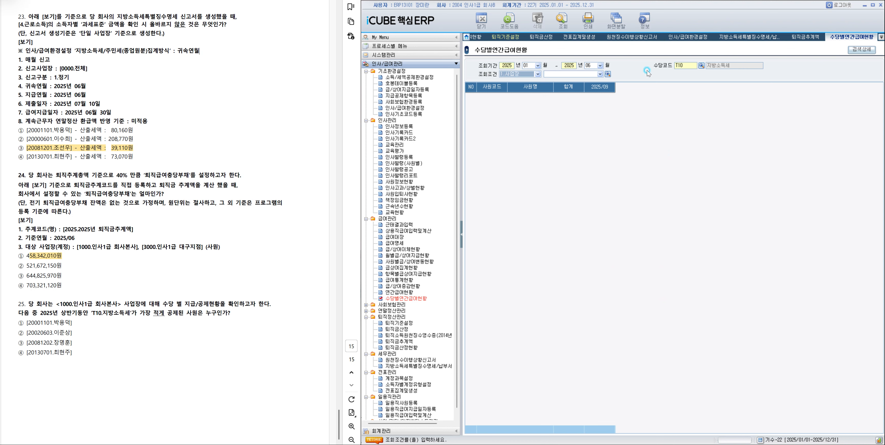
# Limit the 수당별연간급여현황 query to 사업장 1000 인사1급 회사본사 and load the results.
pyautogui.click(608, 74)
pyautogui.doubleClick(643, 205)
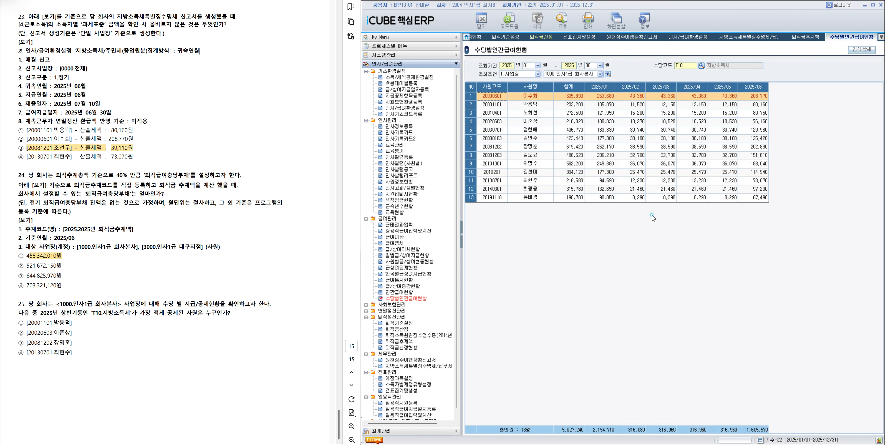
pyautogui.click(652, 216)
# Compare the employees' 지방소득세 합계 amounts and highlight option ④ of question 25 in the exam document.
pyautogui.click(577, 183)
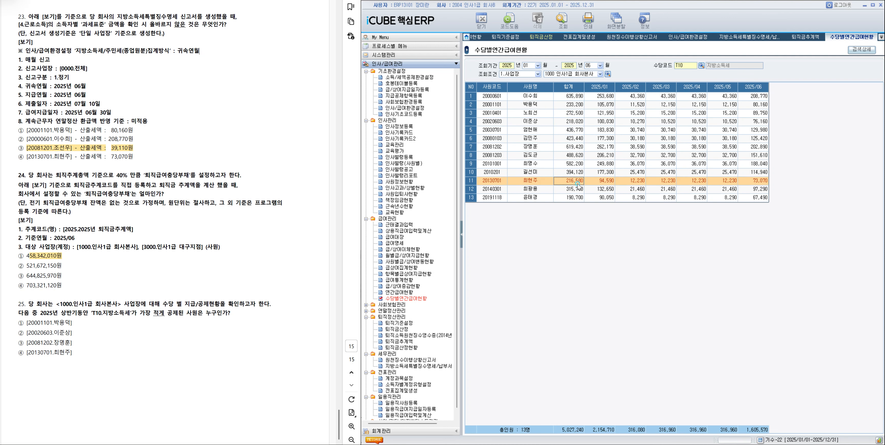
pyautogui.click(569, 197)
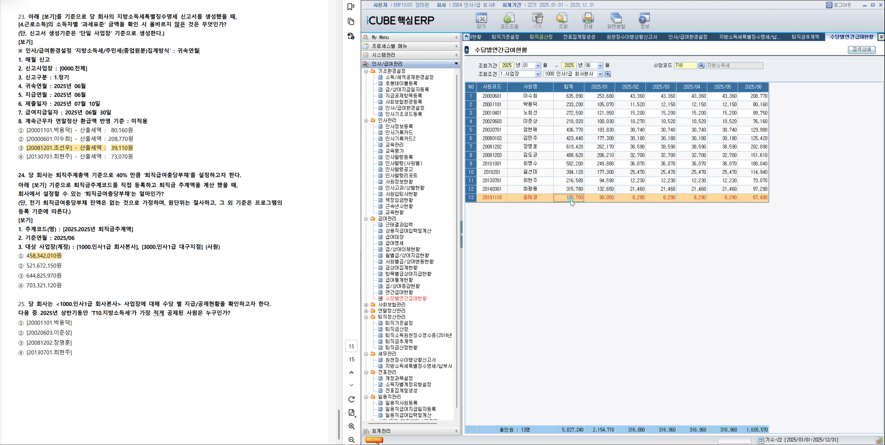
pyautogui.click(571, 181)
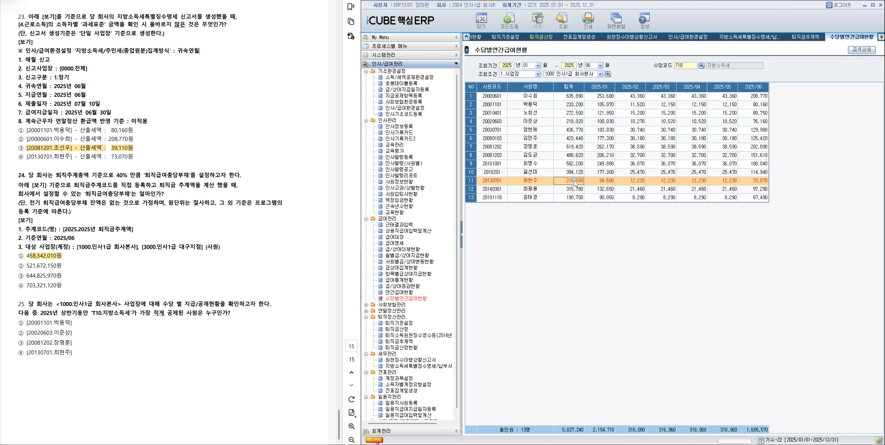
pyautogui.moveTo(27, 352); pyautogui.dragTo(74, 357)
pyautogui.click(100, 365)
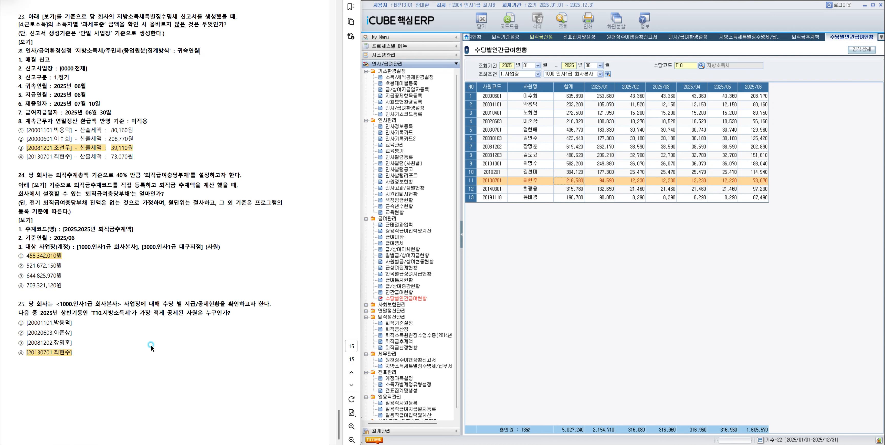